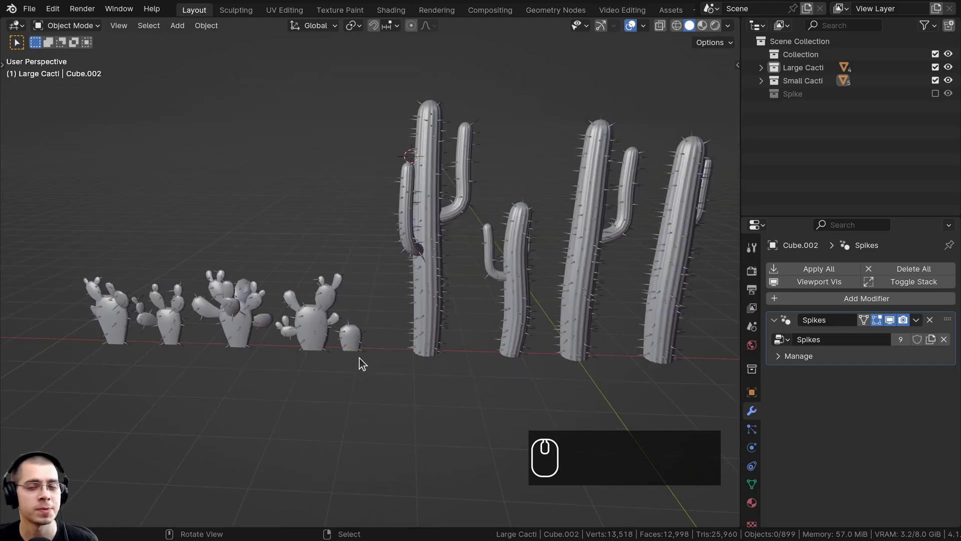
{"action": "scroll", "coordinate": [523, 170], "scroll_direction": "down", "scroll_amount": 3}
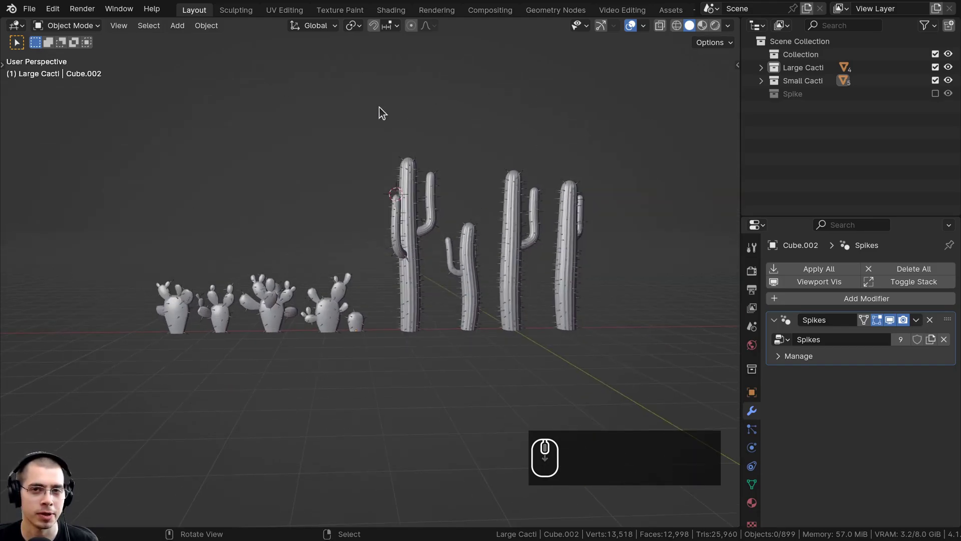
{"action": "middle_click_drag", "start_coordinate": [369, 125], "coordinate": [362, 142], "text": "shift"}
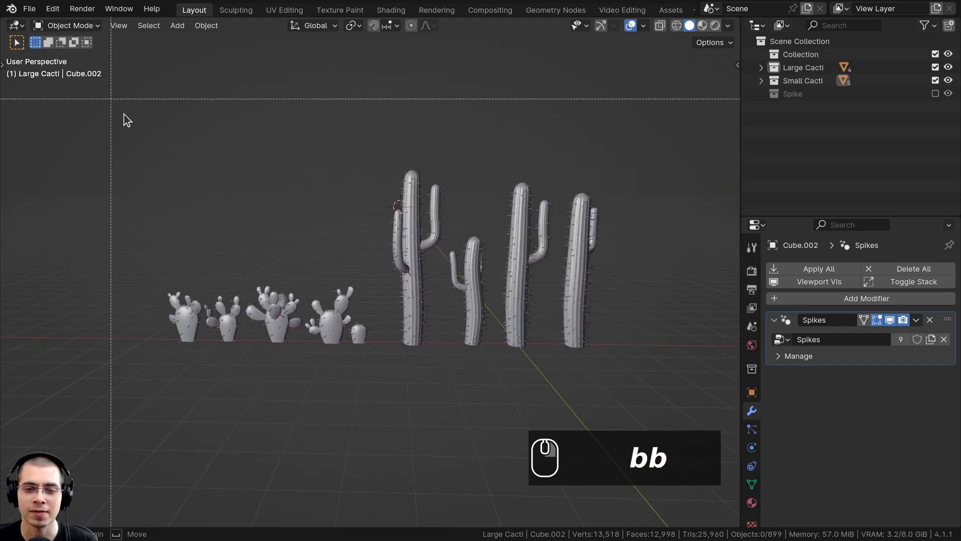
{"action": "left_click_drag", "start_coordinate": [111, 100], "coordinate": [641, 328]}
{"action": "key", "text": "a"}
{"action": "middle_click_drag", "start_coordinate": [354, 264], "coordinate": [419, 281]}
{"action": "scroll", "coordinate": [393, 299], "scroll_direction": "up", "scroll_amount": 3}
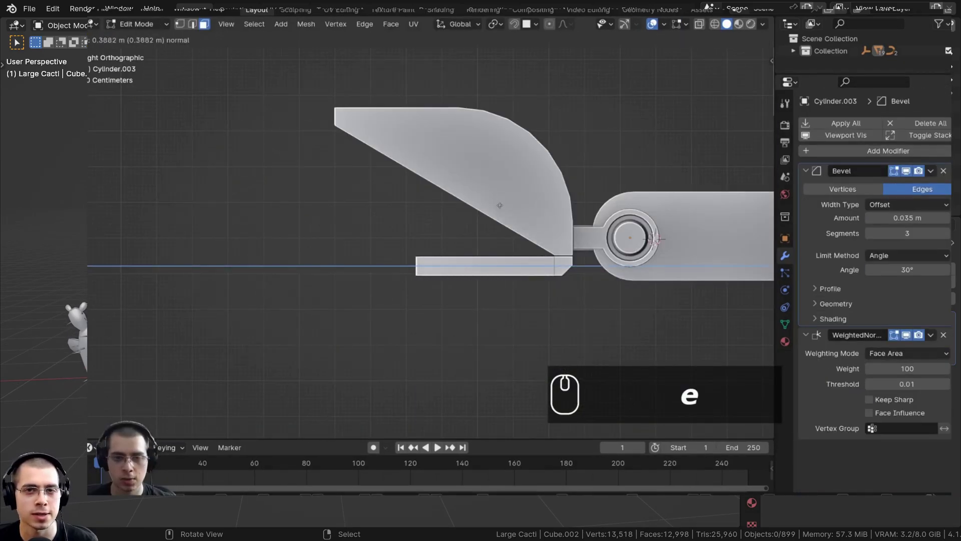
{"action": "key", "text": "g"}
{"action": "key", "text": "z"}
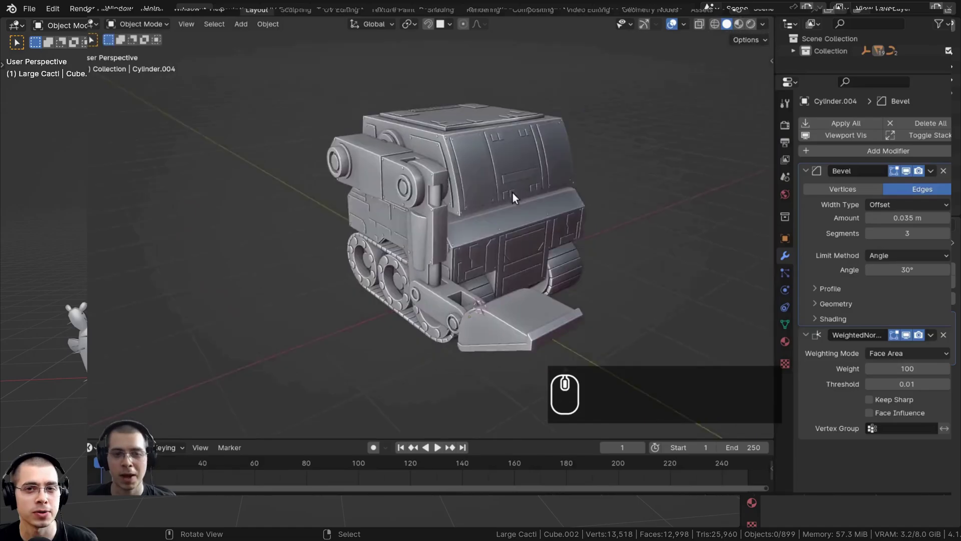
{"action": "middle_click_drag", "start_coordinate": [513, 194], "coordinate": [578, 179]}
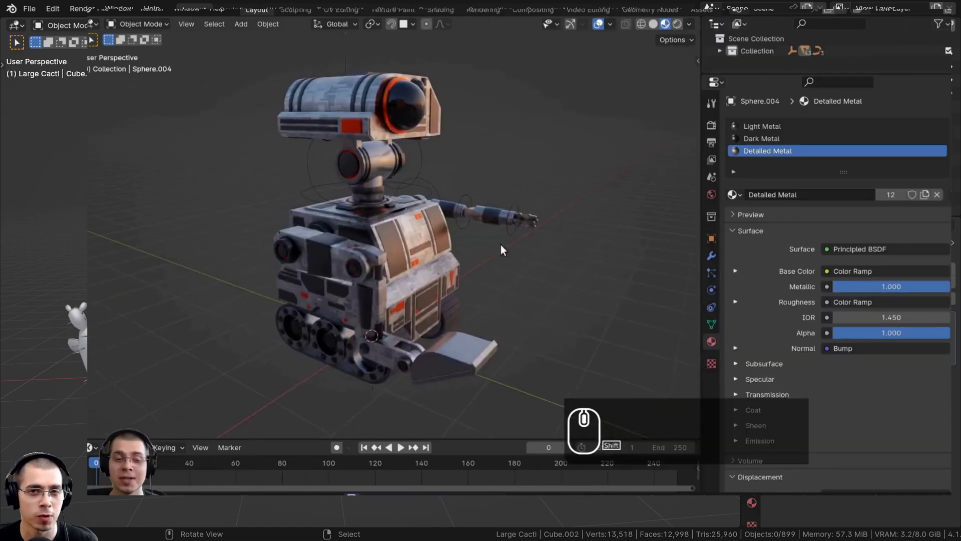
{"action": "middle_click_drag", "start_coordinate": [501, 249], "coordinate": [422, 221]}
{"action": "key", "text": "g"}
{"action": "key", "text": "r"}
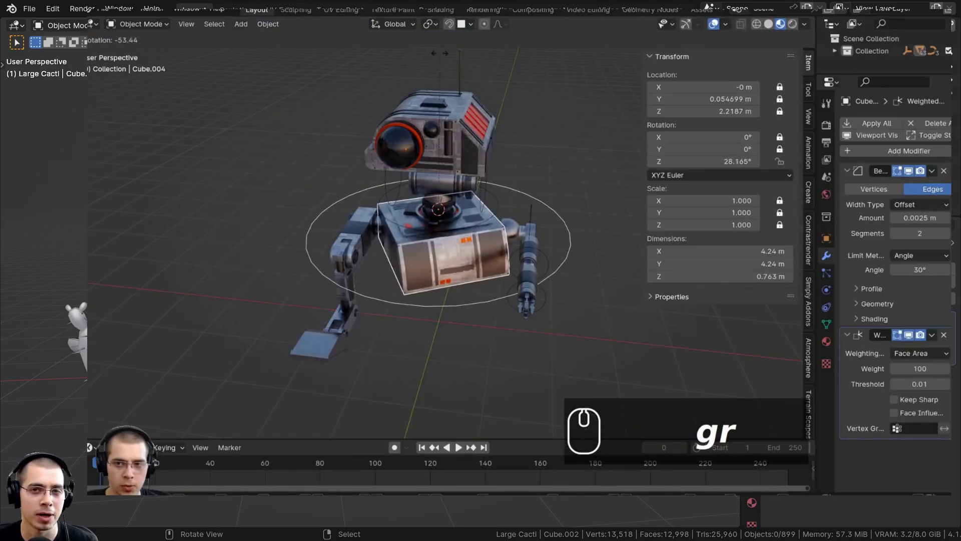
{"action": "key", "text": "g"}
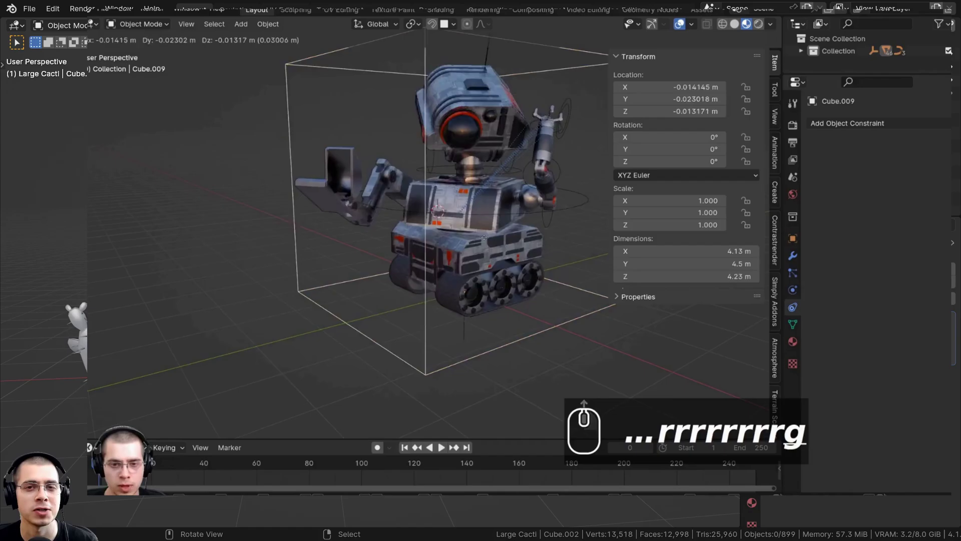
{"action": "key", "text": "r"}
{"action": "key", "text": "z"}
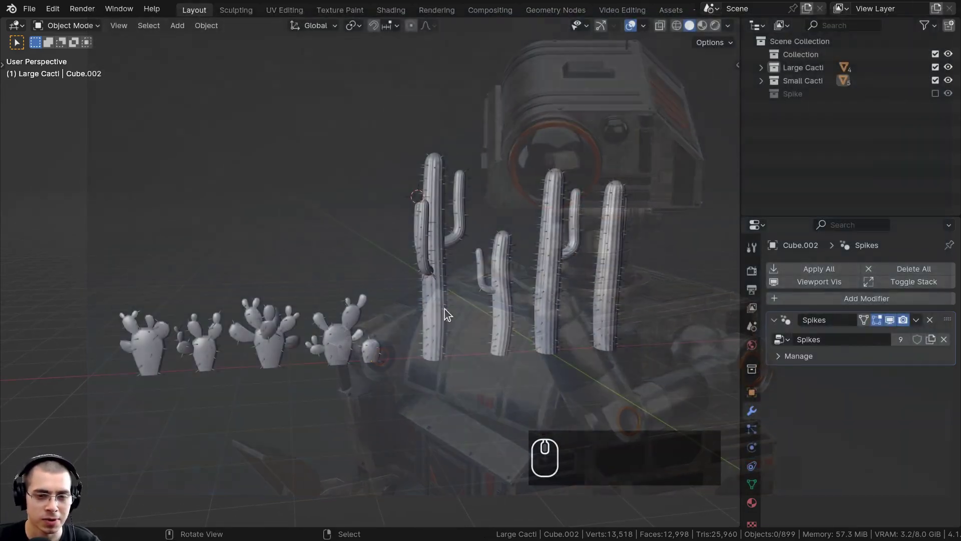
Display the cacti in rendered viewport shading and set the scene's render engine to EEVEE.
{"action": "key", "text": "z"}
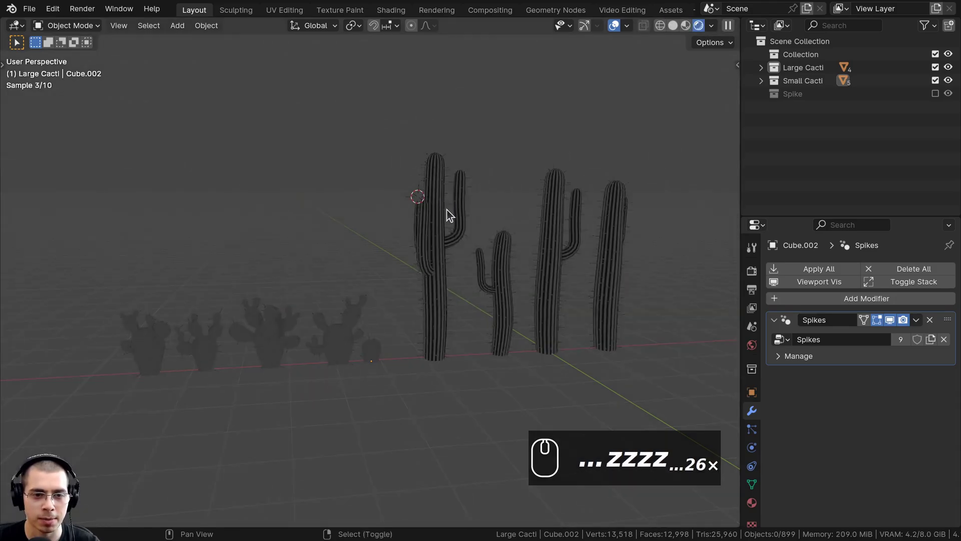
{"action": "middle_click_drag", "start_coordinate": [446, 209], "coordinate": [510, 228], "text": "shift"}
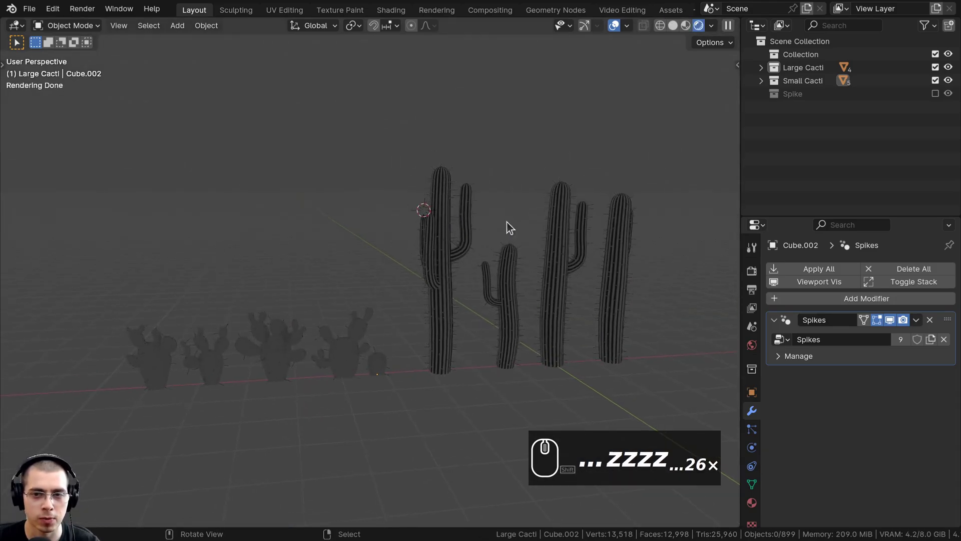
{"action": "left_click", "coordinate": [754, 272]}
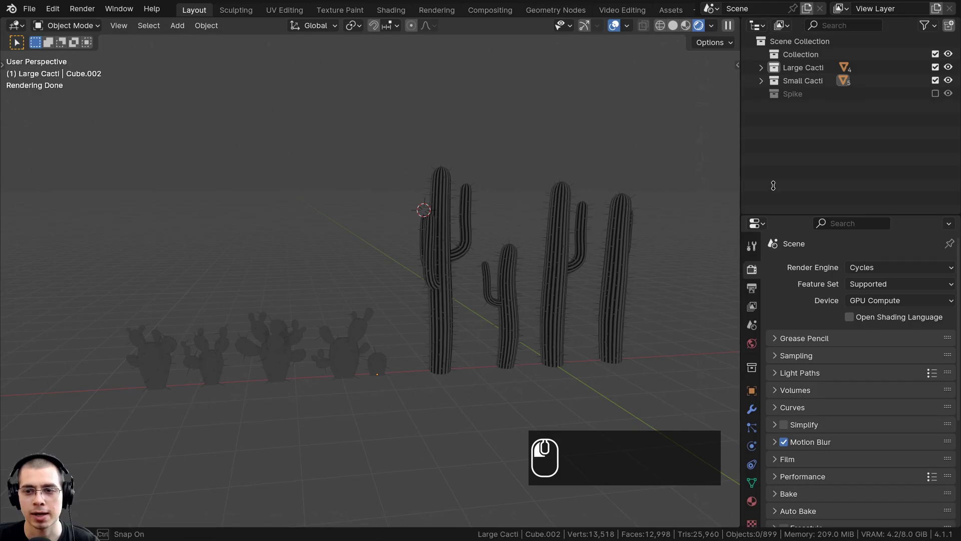
{"action": "left_click_drag", "start_coordinate": [771, 216], "coordinate": [892, 118]}
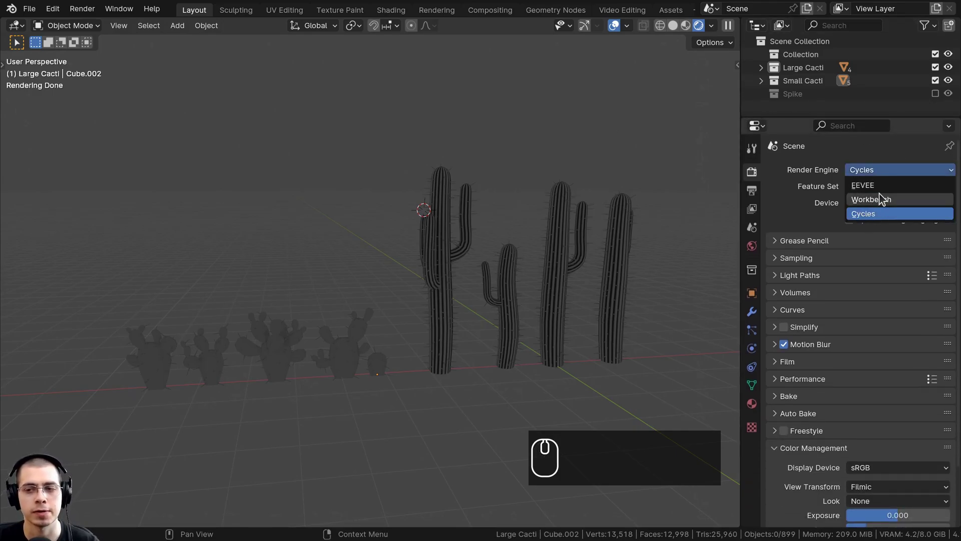
{"action": "left_click", "coordinate": [873, 189]}
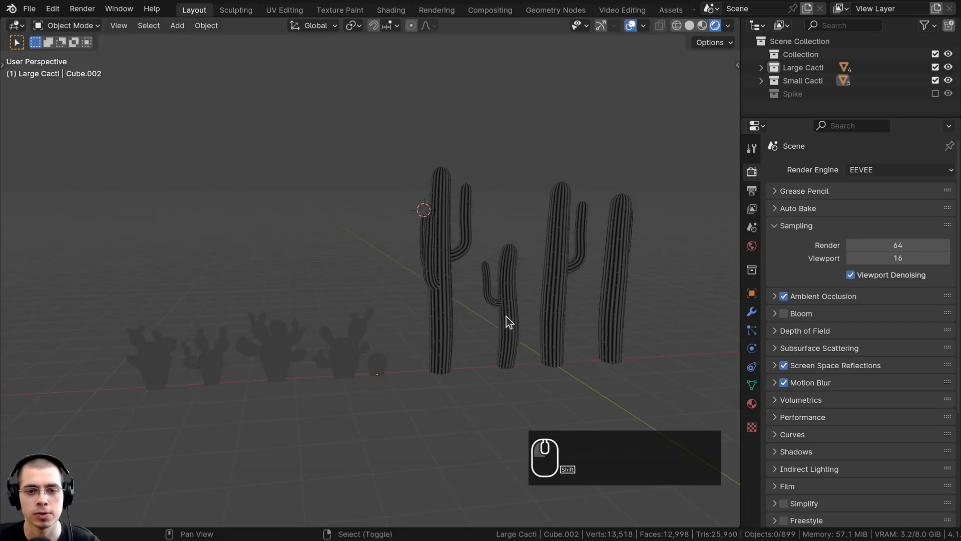
{"action": "scroll", "coordinate": [504, 264], "scroll_direction": "up", "scroll_amount": 3, "text": "shift"}
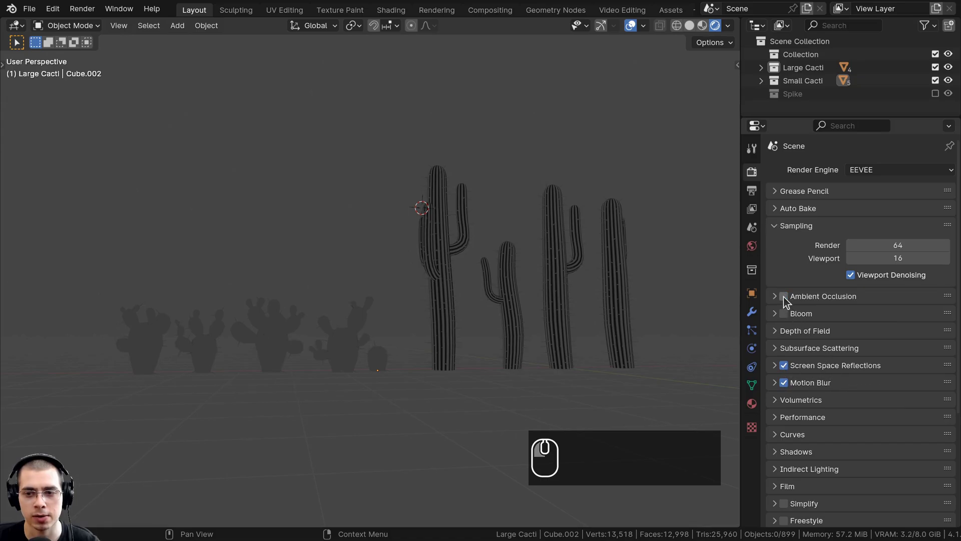
Expand the render settings and set the color management Look to Very High Contrast.
{"action": "left_click_drag", "start_coordinate": [960, 455], "coordinate": [781, 382]}
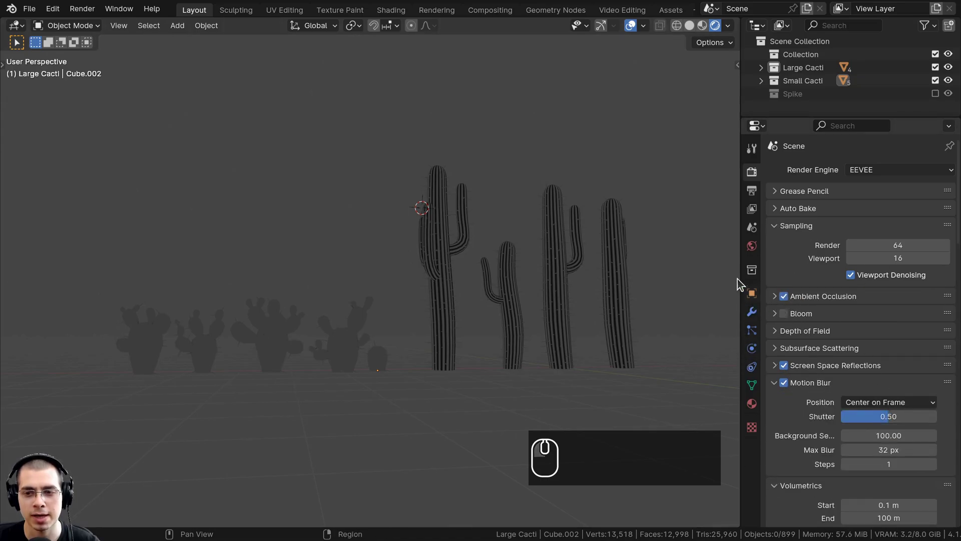
{"action": "middle_click_drag", "start_coordinate": [625, 275], "coordinate": [501, 271]}
{"action": "left_click", "coordinate": [752, 190]}
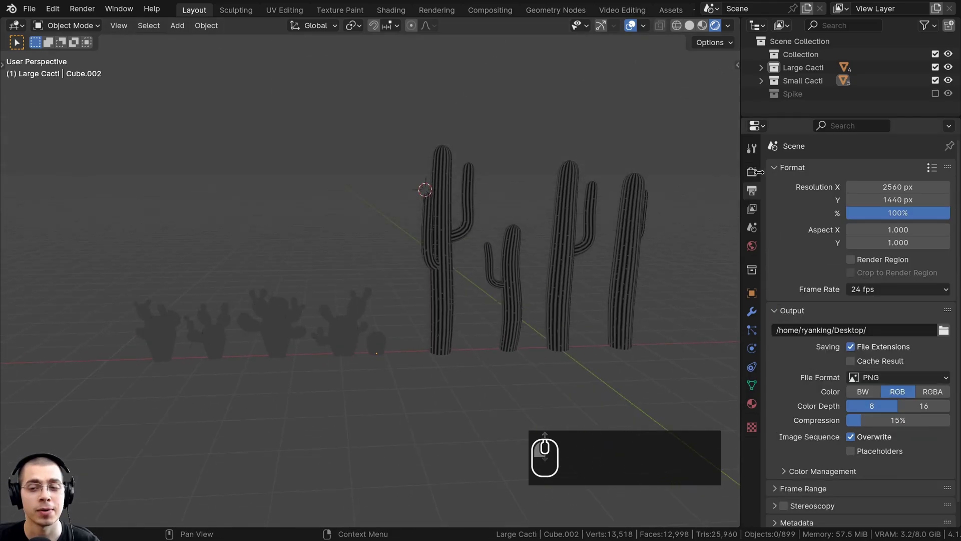
{"action": "left_click", "coordinate": [757, 172]}
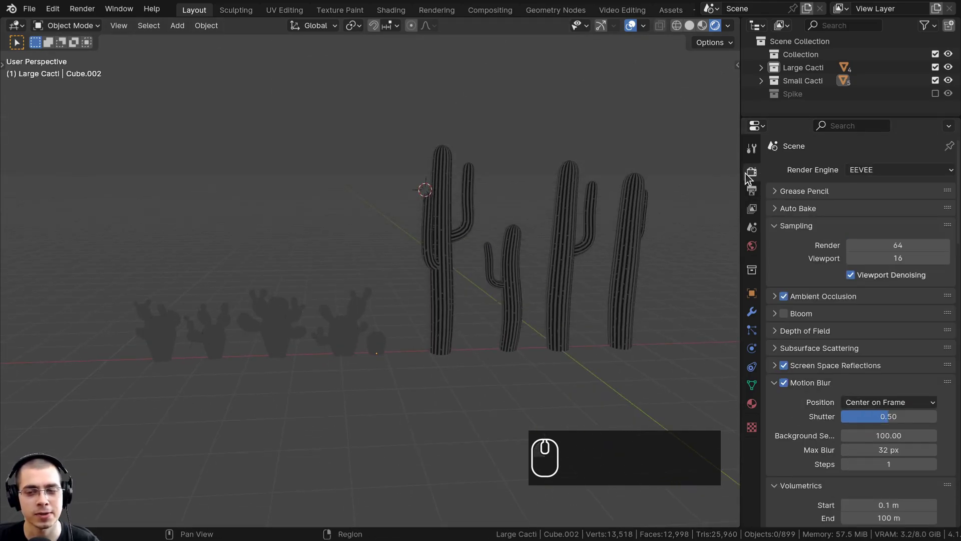
{"action": "scroll", "coordinate": [828, 174], "scroll_direction": "down", "scroll_amount": 15}
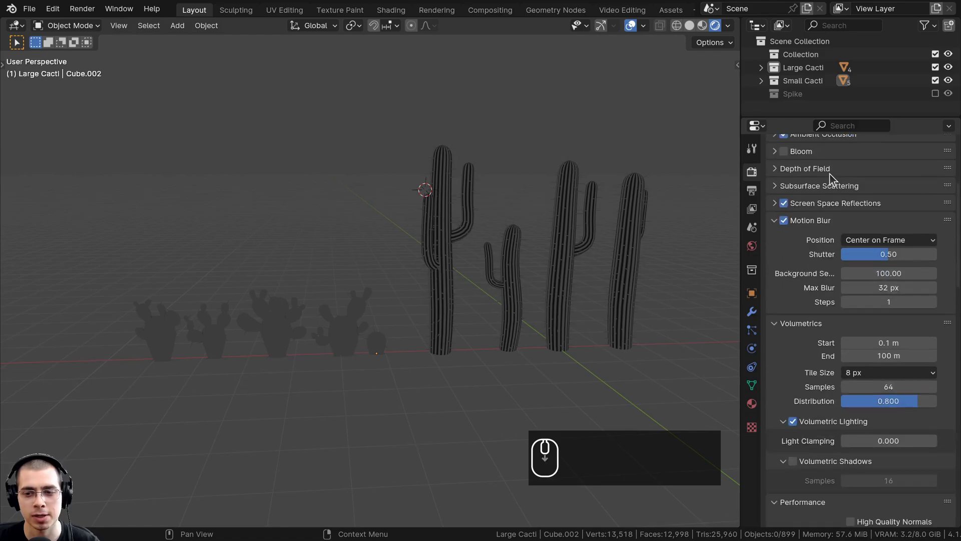
{"action": "scroll", "coordinate": [829, 176], "scroll_direction": "down", "scroll_amount": 15}
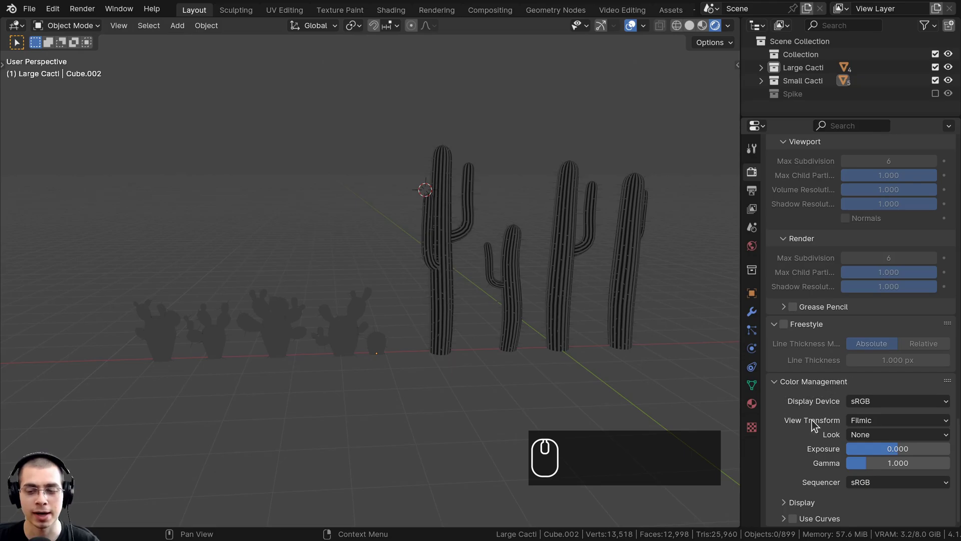
{"action": "left_click", "coordinate": [857, 437]}
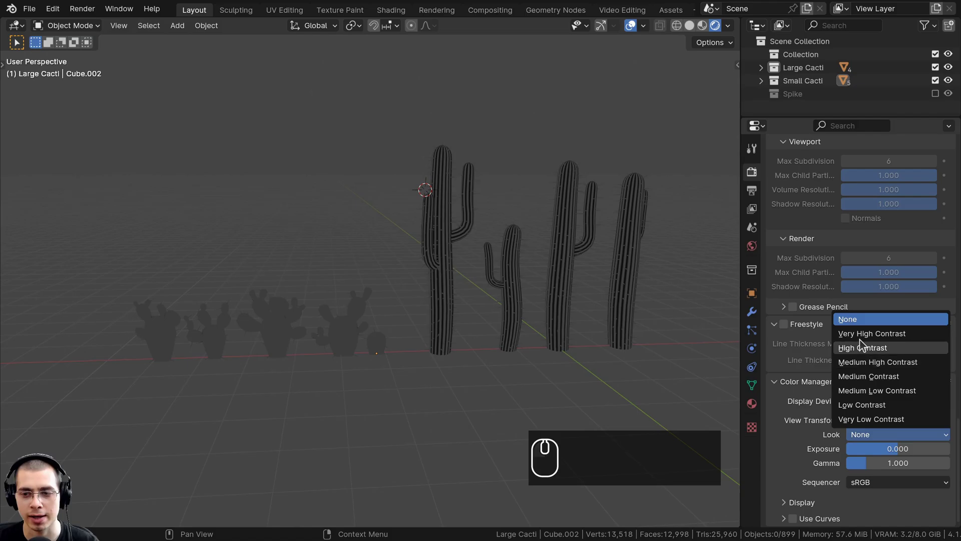
{"action": "left_click", "coordinate": [862, 335]}
{"action": "left_click", "coordinate": [865, 438]}
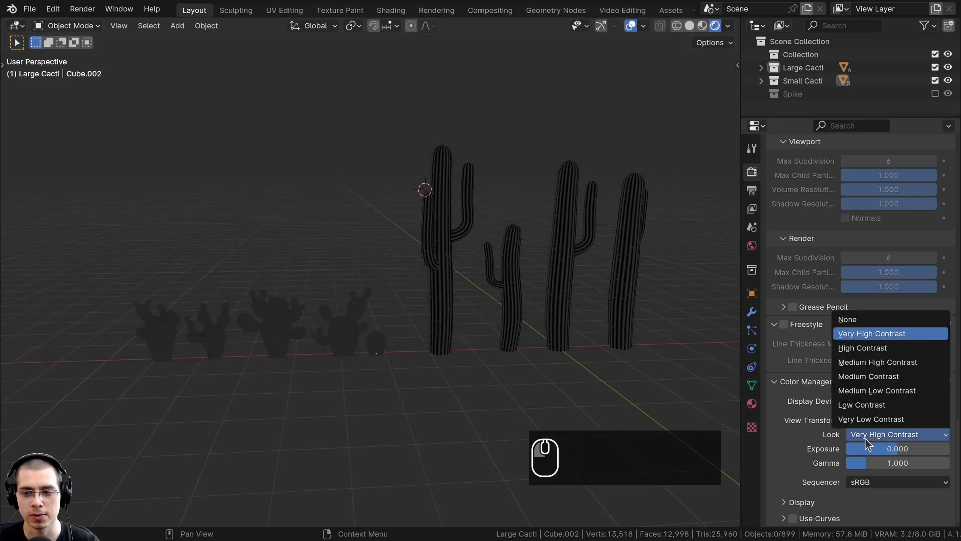
Add a sun light to the scene at the 3D cursor.
{"action": "middle_click_drag", "start_coordinate": [576, 411], "coordinate": [253, 328]}
{"action": "key", "text": "ctrl+b"}
{"action": "middle_click_drag", "start_coordinate": [379, 310], "coordinate": [353, 139]}
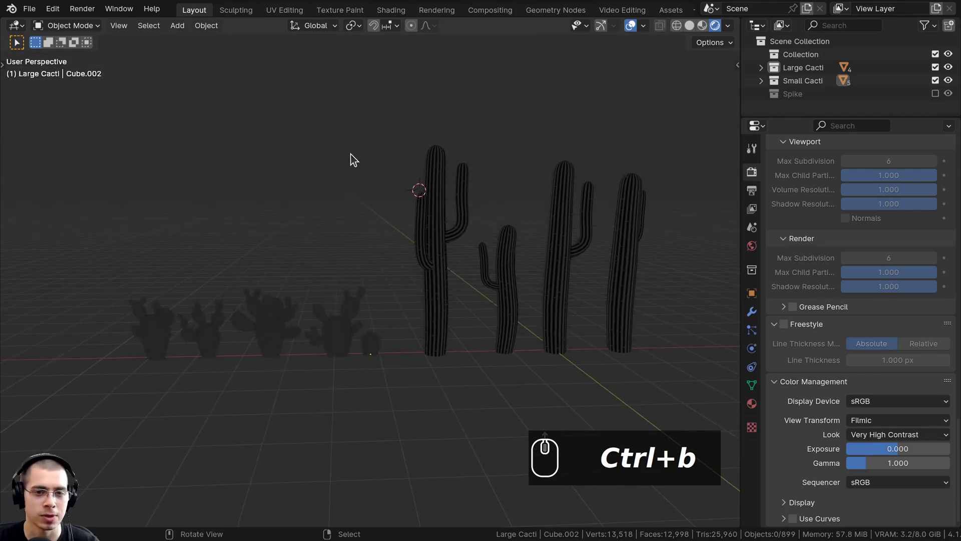
{"action": "key", "text": "shift+a"}
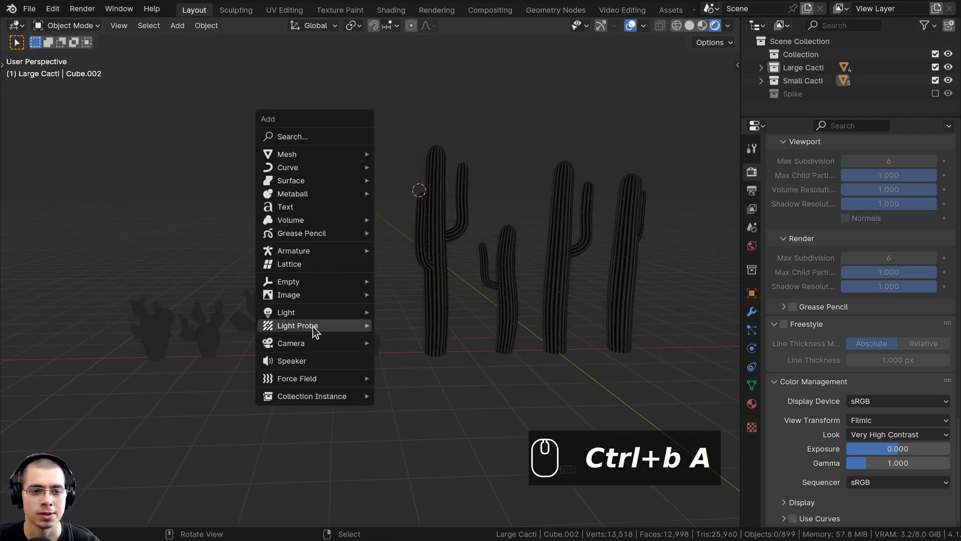
{"action": "mouse_move", "coordinate": [304, 311]}
{"action": "left_click", "coordinate": [399, 326]}
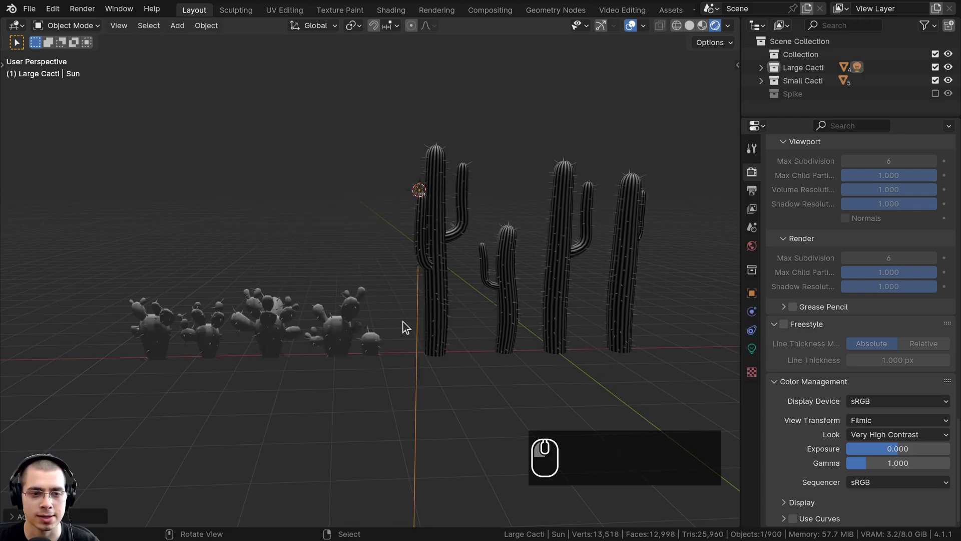
Rotate the sun light to a low, nearly horizontal angle shining across the cacti from the large cacti's side, and move it clear of them.
{"action": "scroll", "coordinate": [408, 310], "scroll_direction": "down", "scroll_amount": 3}
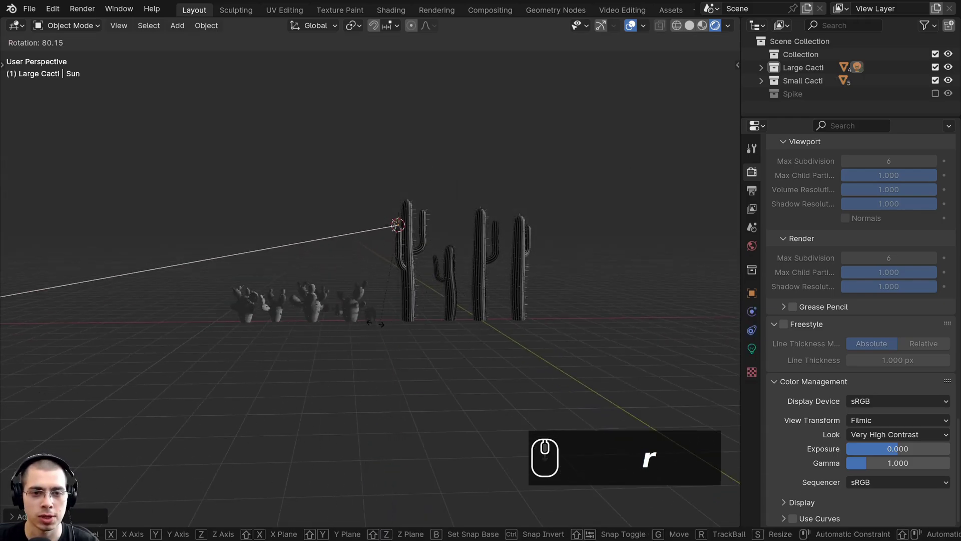
{"action": "left_click", "coordinate": [403, 309]}
{"action": "middle_click_drag", "start_coordinate": [403, 309], "coordinate": [449, 410]}
{"action": "key", "text": "r"}
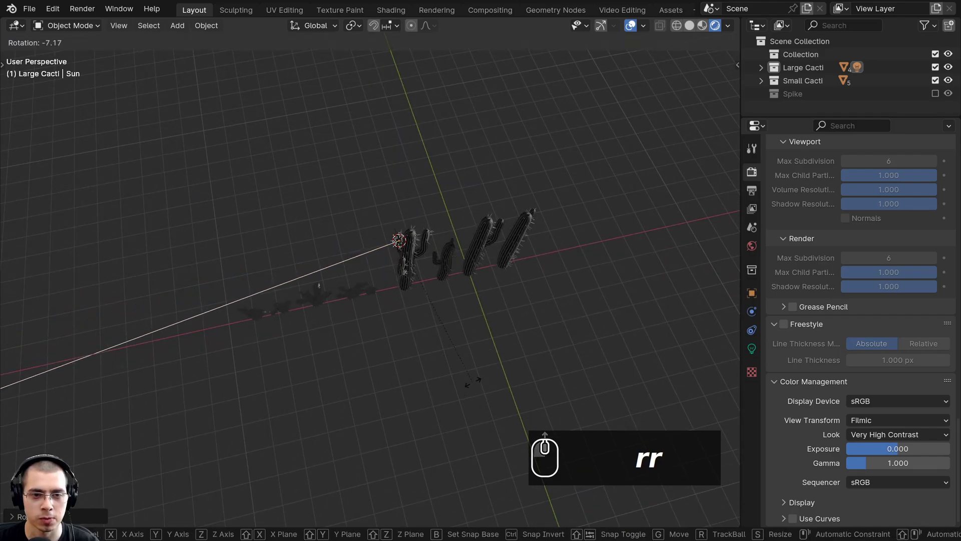
{"action": "left_click", "coordinate": [481, 395]}
{"action": "key", "text": "r"}
{"action": "left_click", "coordinate": [496, 374]}
{"action": "key", "text": "g"}
{"action": "left_click", "coordinate": [544, 363]}
{"action": "middle_click_drag", "start_coordinate": [544, 363], "coordinate": [540, 352]}
{"action": "key", "text": "r"}
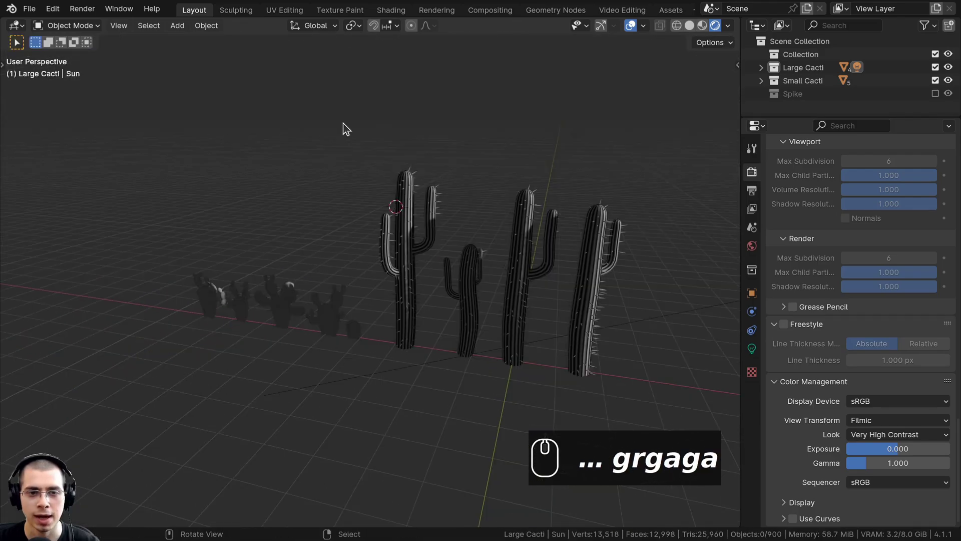
Select the four large cacti and move them back behind the line of small cacti, clearing the selection when done.
{"action": "left_click_drag", "start_coordinate": [347, 107], "coordinate": [623, 272]}
{"action": "key", "text": "g"}
{"action": "middle_click", "coordinate": [464, 283]}
{"action": "middle_click_drag", "start_coordinate": [493, 269], "coordinate": [526, 275]}
{"action": "left_click", "coordinate": [494, 266]}
{"action": "scroll", "coordinate": [525, 275], "scroll_direction": "up", "scroll_amount": 2}
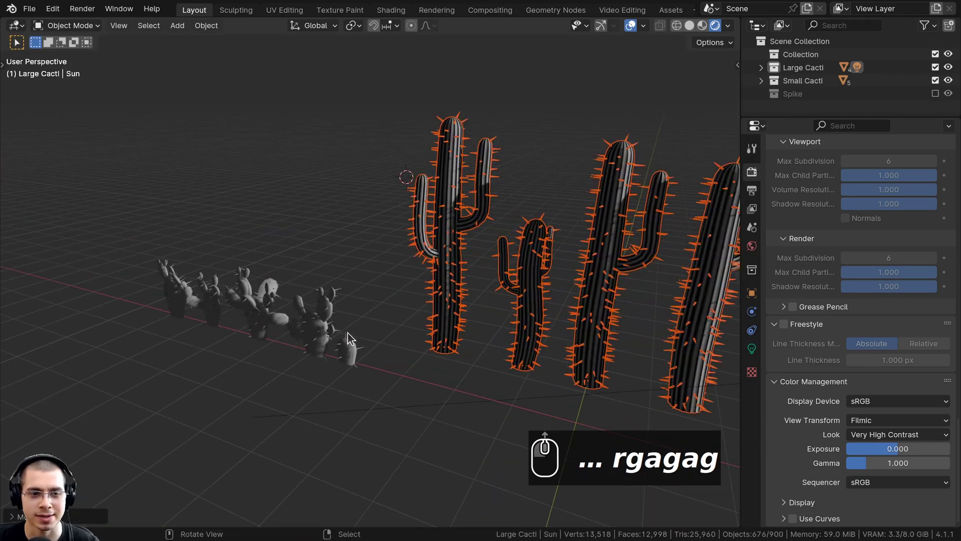
{"action": "middle_click_drag", "start_coordinate": [317, 335], "coordinate": [450, 314]}
{"action": "scroll", "coordinate": [489, 296], "scroll_direction": "up", "scroll_amount": 3}
{"action": "key", "text": "alt+a"}
{"action": "scroll", "coordinate": [451, 314], "scroll_direction": "down", "scroll_amount": 1}
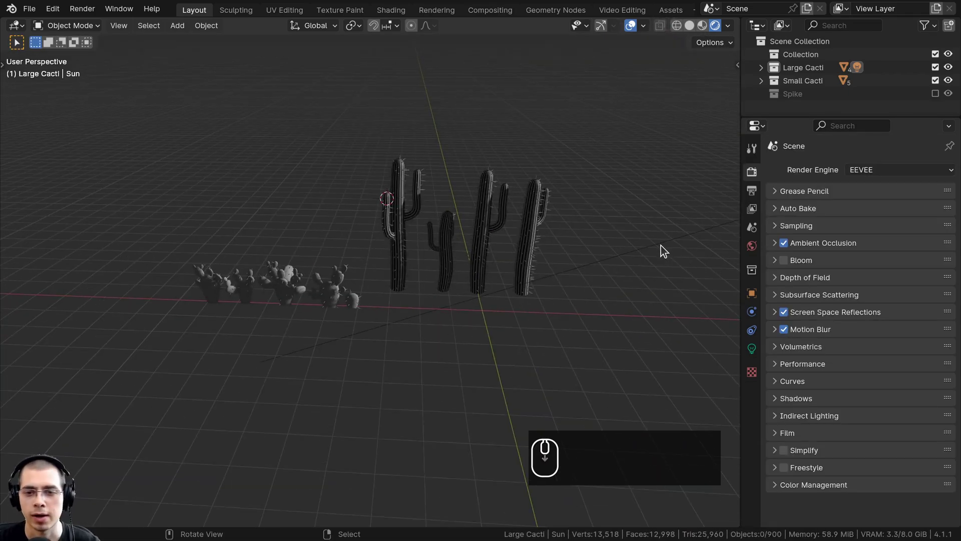
Select the sun light and set its angle to 0°.
{"action": "left_click", "coordinate": [661, 245]}
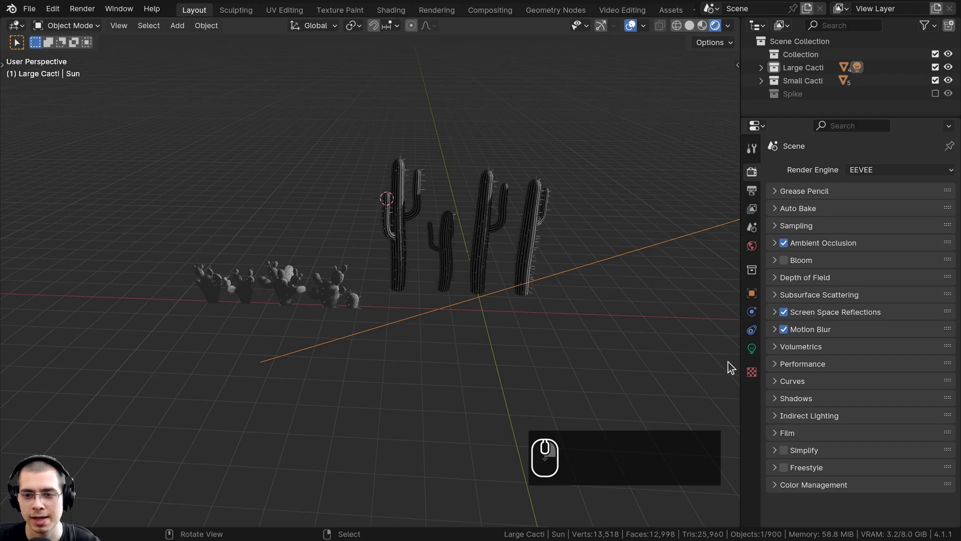
{"action": "left_click", "coordinate": [751, 349]}
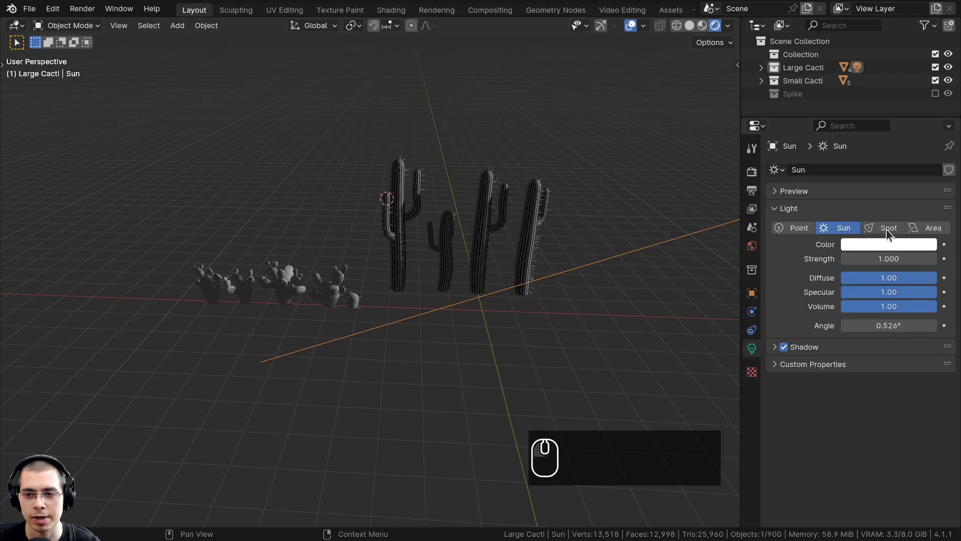
{"action": "middle_click_drag", "start_coordinate": [476, 298], "coordinate": [518, 282], "text": "shift"}
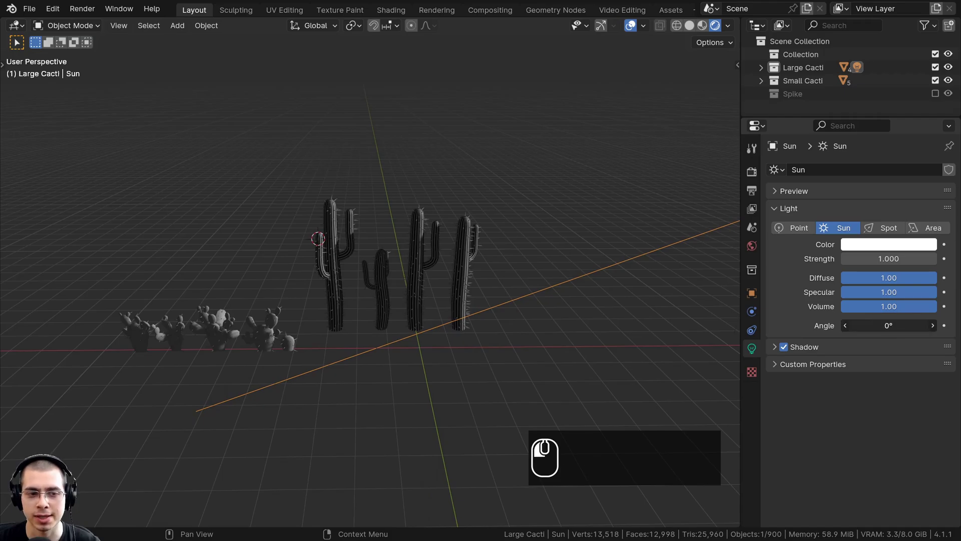
Set the sun light's strength to 6 and its colour to the light orange hex FFD2A8.
{"action": "scroll", "coordinate": [477, 324], "scroll_direction": "up", "scroll_amount": 3}
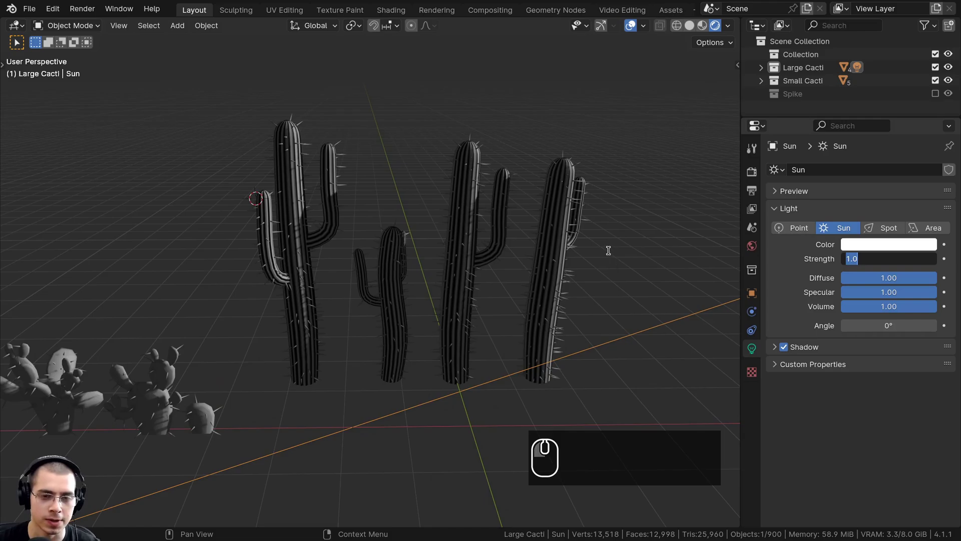
{"action": "middle_click_drag", "start_coordinate": [608, 250], "coordinate": [455, 293]}
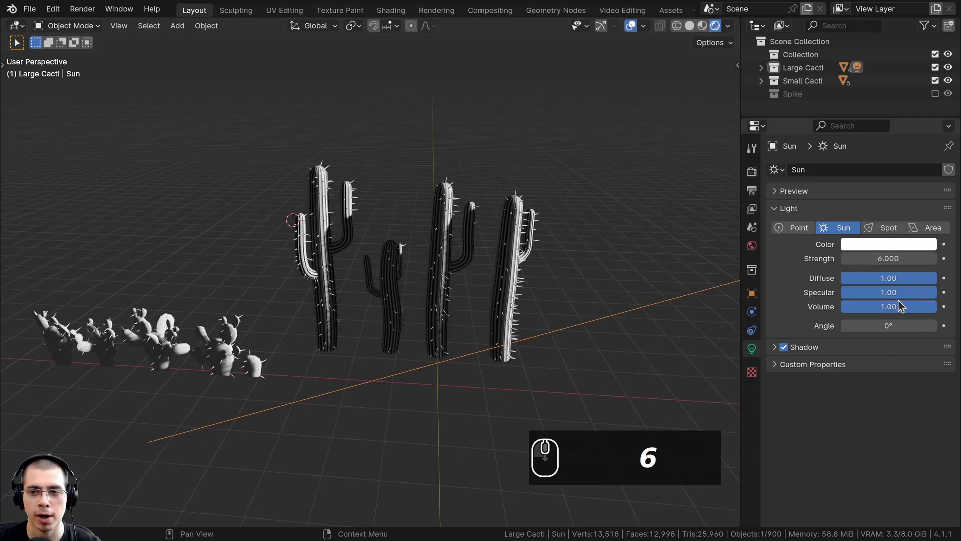
{"action": "left_click", "coordinate": [885, 245]}
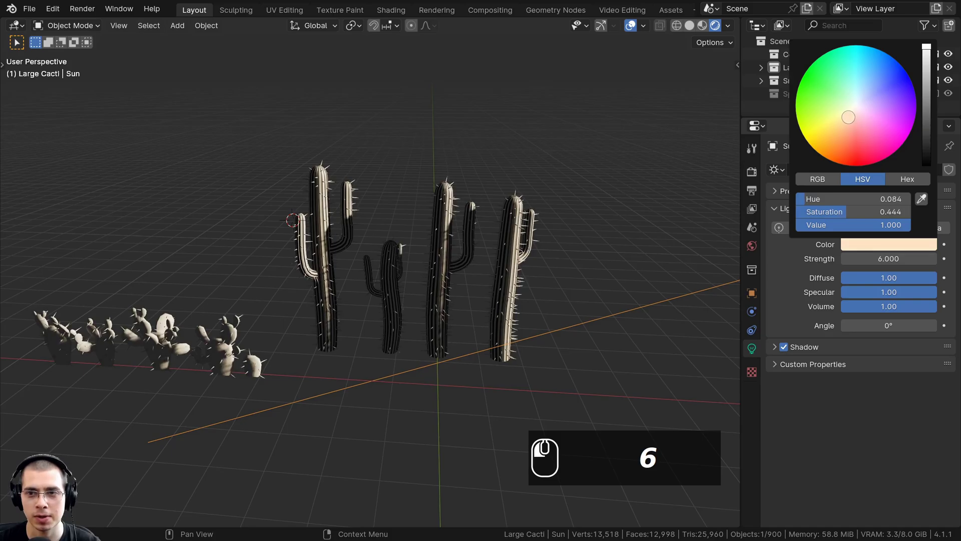
{"action": "middle_click_drag", "start_coordinate": [586, 201], "coordinate": [575, 201]}
{"action": "key", "text": "ctrl+v"}
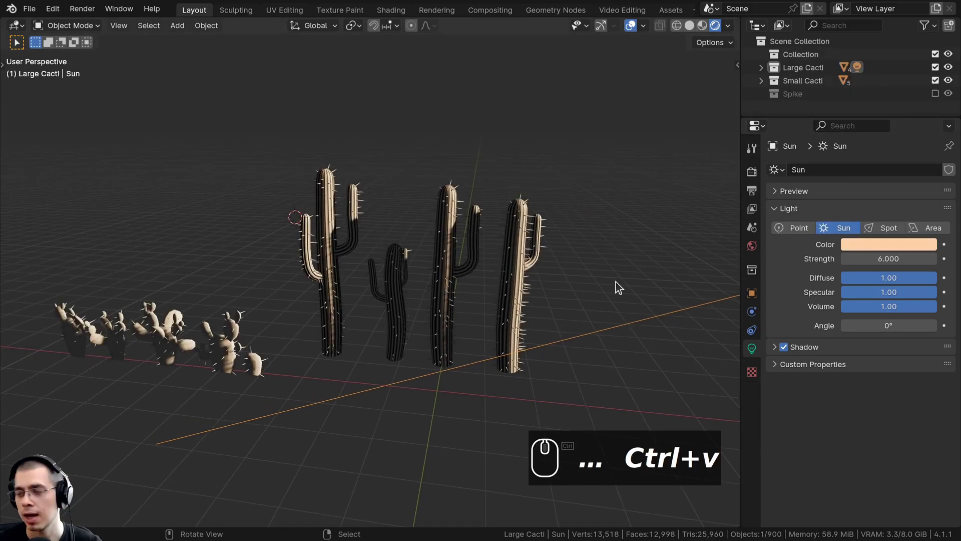
{"action": "middle_click_drag", "start_coordinate": [599, 277], "coordinate": [573, 263]}
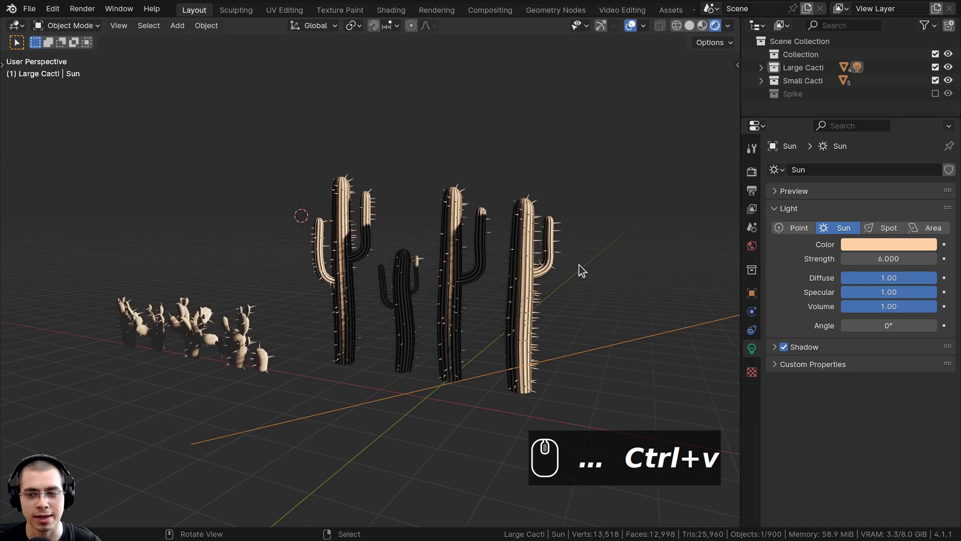
{"action": "left_click", "coordinate": [869, 248]}
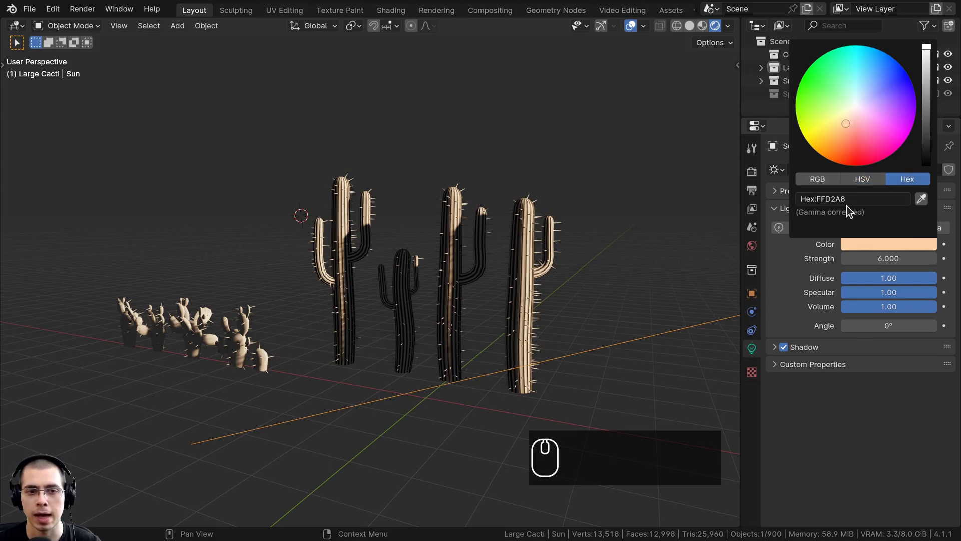
Examine the light and shadows on the large and small cacti from several angles, clearing the selection.
{"action": "middle_click_drag", "start_coordinate": [482, 217], "coordinate": [390, 239]}
{"action": "scroll", "coordinate": [391, 240], "scroll_direction": "up", "scroll_amount": 3}
{"action": "middle_click_drag", "start_coordinate": [391, 239], "coordinate": [382, 175], "text": "shift"}
{"action": "scroll", "coordinate": [385, 180], "scroll_direction": "down", "scroll_amount": 8}
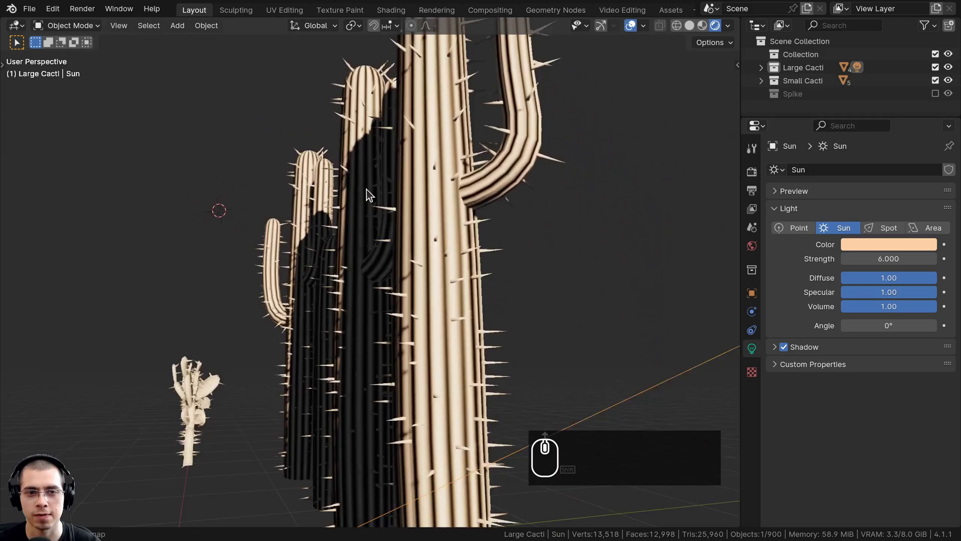
{"action": "key", "text": "a"}
{"action": "middle_click_drag", "start_coordinate": [532, 235], "coordinate": [530, 211]}
{"action": "key", "text": "ctrl+b"}
{"action": "scroll", "coordinate": [219, 82], "scroll_direction": "down", "scroll_amount": 2}
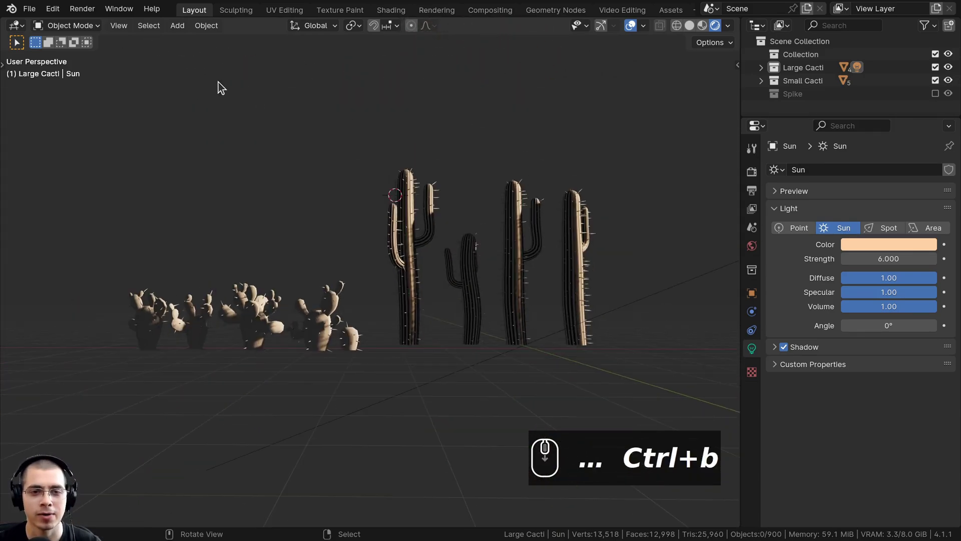
{"action": "middle_click_drag", "start_coordinate": [466, 136], "coordinate": [448, 211]}
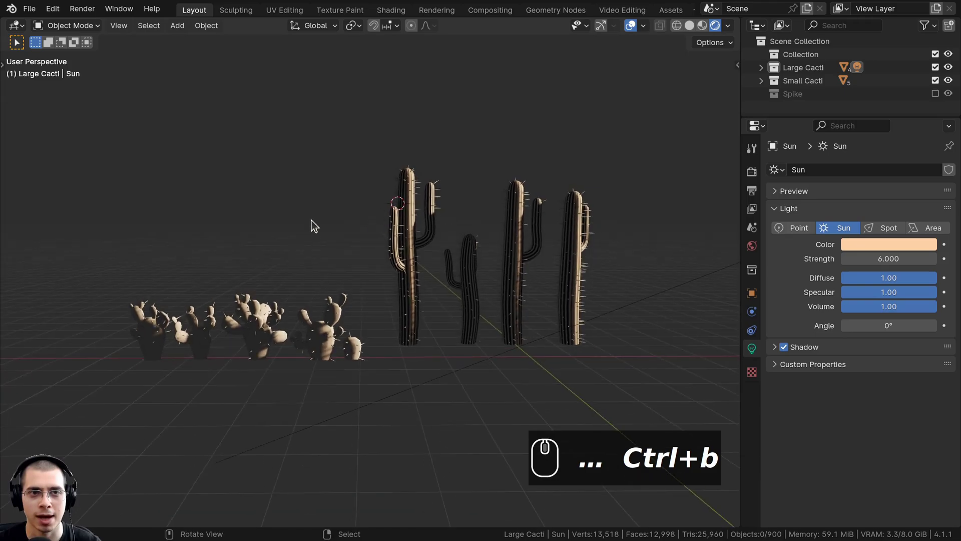
Switch to the Shading workspace, show the viewport in rendered mode and display the World shader nodes.
{"action": "left_click", "coordinate": [381, 13]}
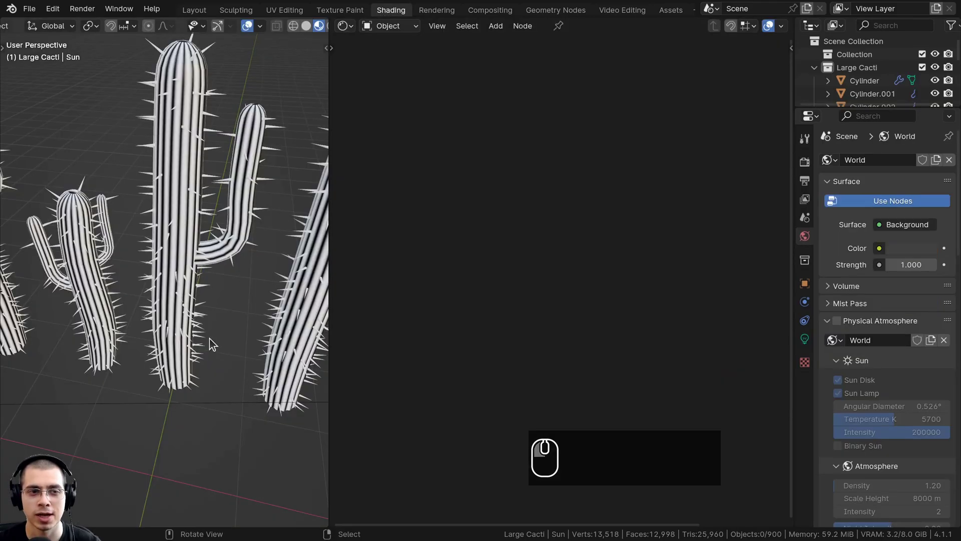
{"action": "scroll", "coordinate": [204, 303], "scroll_direction": "down", "scroll_amount": 3}
{"action": "key", "text": "z"}
{"action": "middle_click_drag", "start_coordinate": [169, 327], "coordinate": [176, 267]}
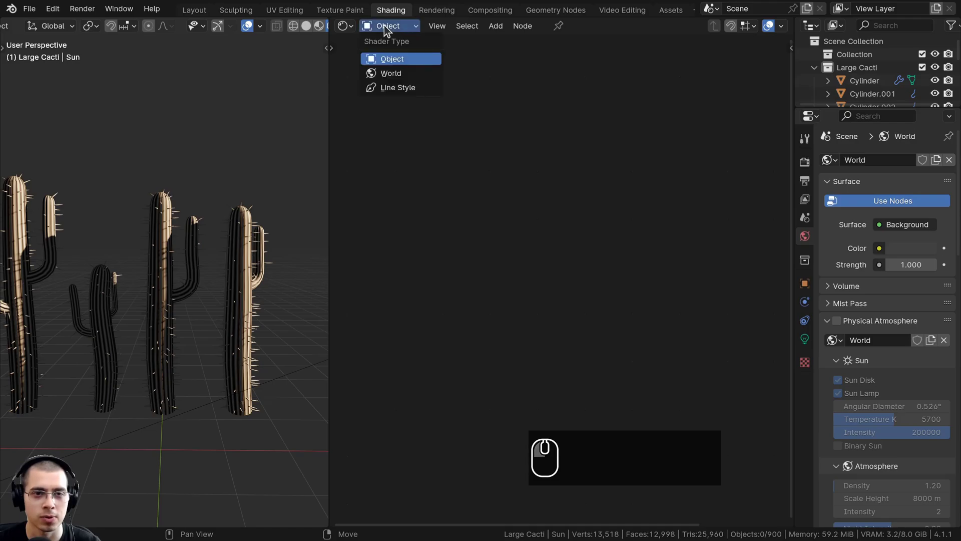
{"action": "left_click", "coordinate": [393, 74]}
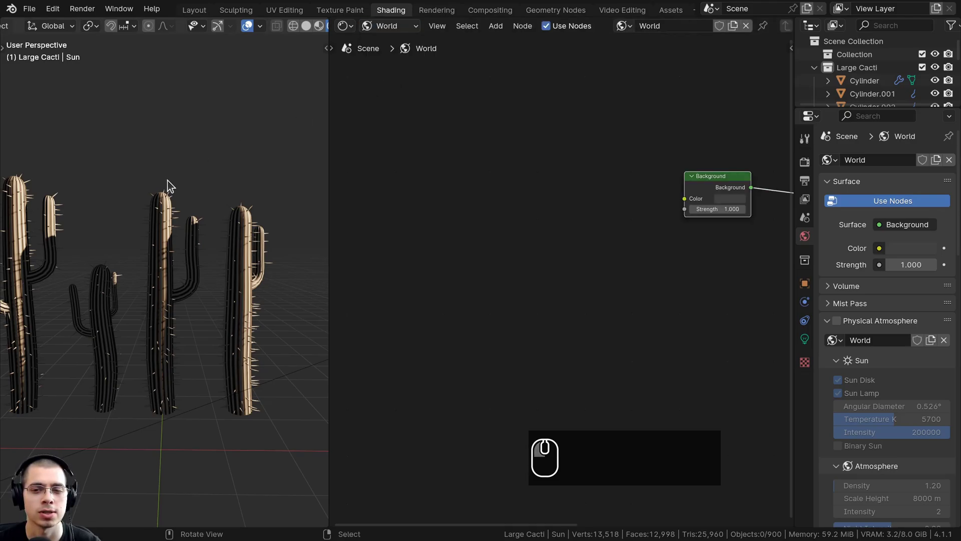
Move the Background node closer to the World Output node and open its colour for inspection.
{"action": "middle_click_drag", "start_coordinate": [699, 221], "coordinate": [520, 255]}
{"action": "scroll", "coordinate": [521, 255], "scroll_direction": "up", "scroll_amount": 3}
{"action": "left_click_drag", "start_coordinate": [535, 205], "coordinate": [565, 219]}
{"action": "scroll", "coordinate": [565, 219], "scroll_direction": "down", "scroll_amount": 1}
{"action": "middle_click_drag", "start_coordinate": [564, 216], "coordinate": [505, 230]}
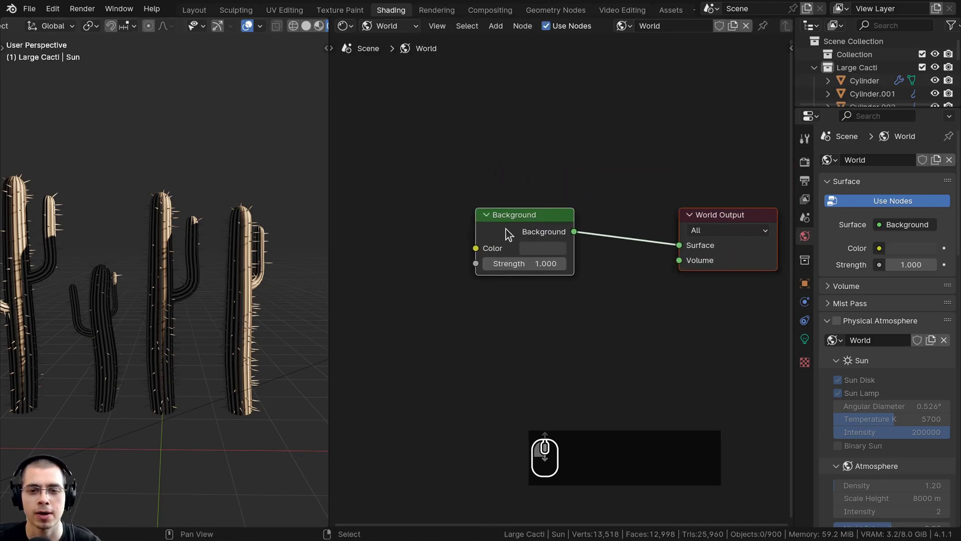
{"action": "left_click", "coordinate": [505, 228]}
{"action": "left_click_drag", "start_coordinate": [504, 228], "coordinate": [557, 236]}
{"action": "left_click", "coordinate": [563, 237]}
{"action": "left_click", "coordinate": [587, 253]}
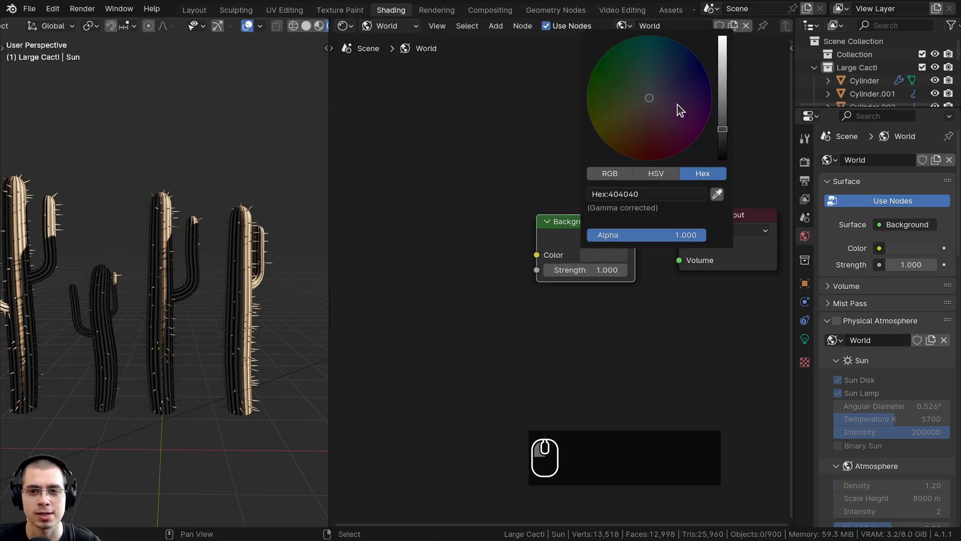
{"action": "mouse_move", "coordinate": [678, 104]}
{"action": "left_mouse_down"}
{"action": "mouse_move", "coordinate": [614, 88]}
{"action": "mouse_move", "coordinate": [671, 92]}
{"action": "left_mouse_up"}
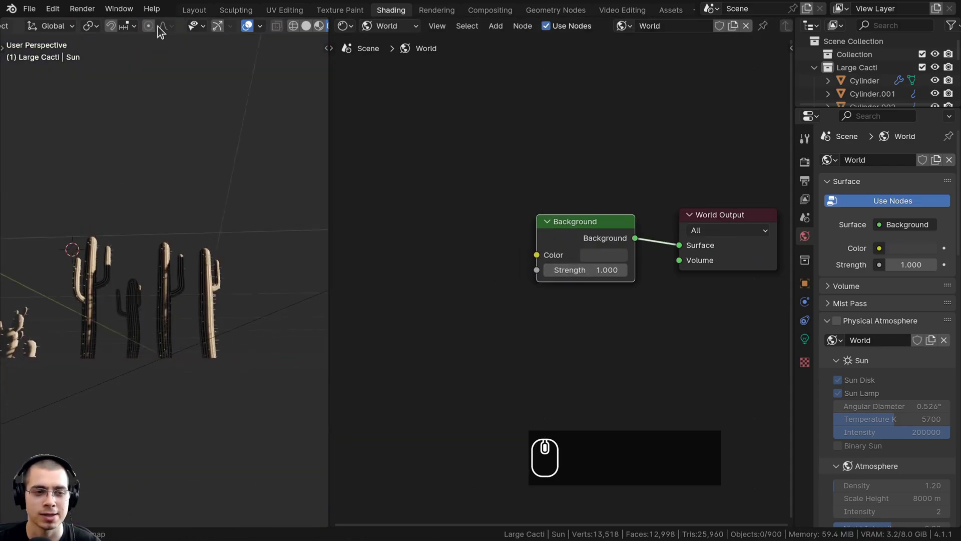
Add a Sky Texture node before the Background node and connect its Color output to the Background's Color input.
{"action": "middle_click_drag", "start_coordinate": [158, 26], "coordinate": [179, 416]}
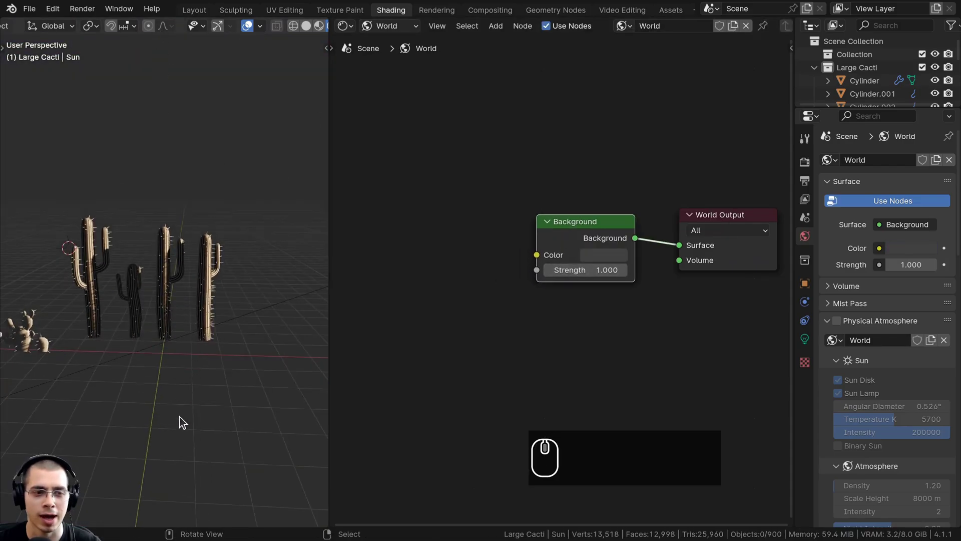
{"action": "middle_click_drag", "start_coordinate": [157, 225], "coordinate": [170, 276]}
{"action": "middle_click_drag", "start_coordinate": [497, 191], "coordinate": [507, 181]}
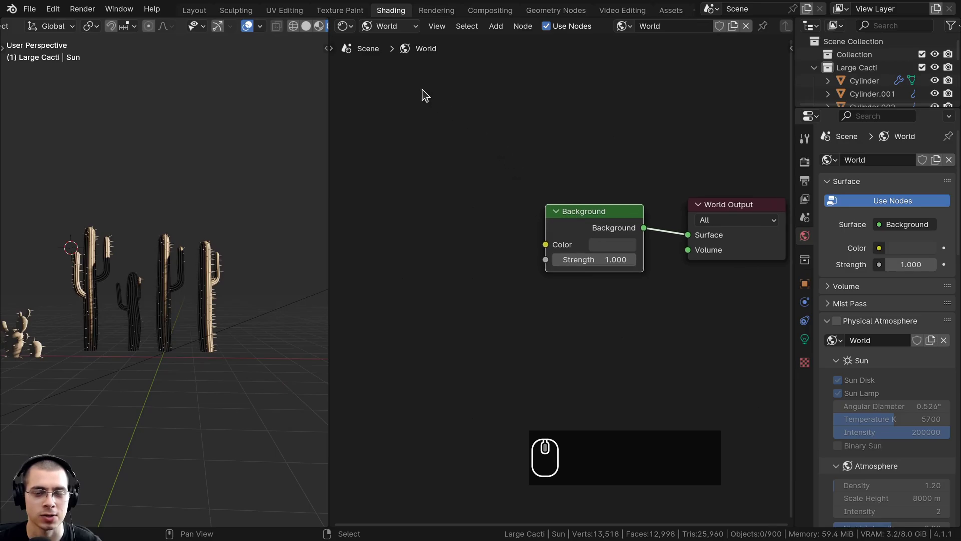
{"action": "key", "text": "shift+a"}
{"action": "left_click", "coordinate": [423, 89]}
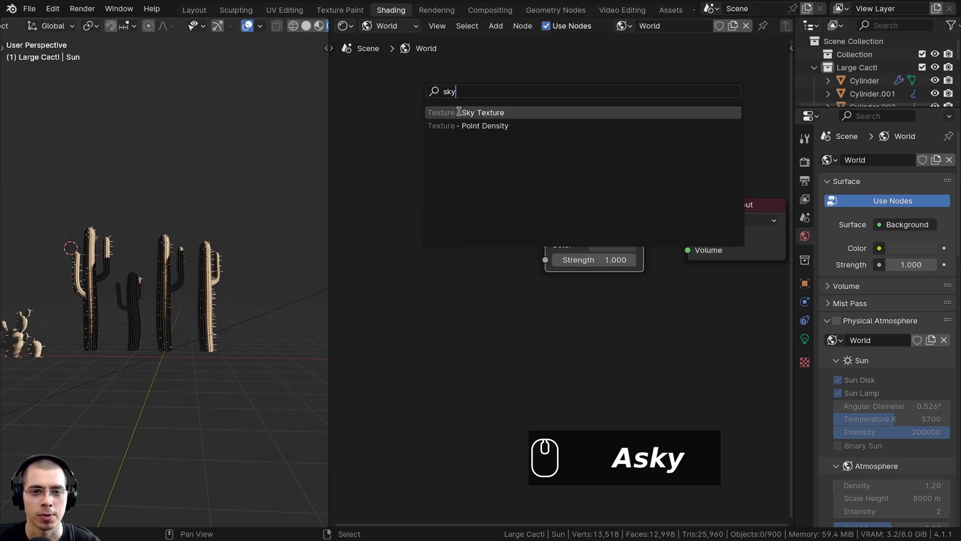
{"action": "left_click", "coordinate": [482, 112]}
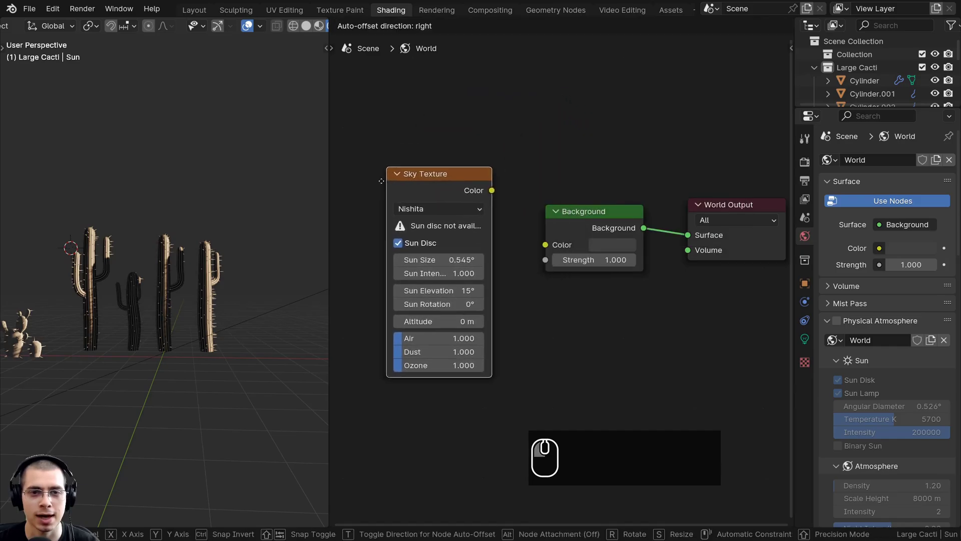
{"action": "left_click", "coordinate": [373, 244]}
{"action": "left_click_drag", "start_coordinate": [482, 223], "coordinate": [542, 279]}
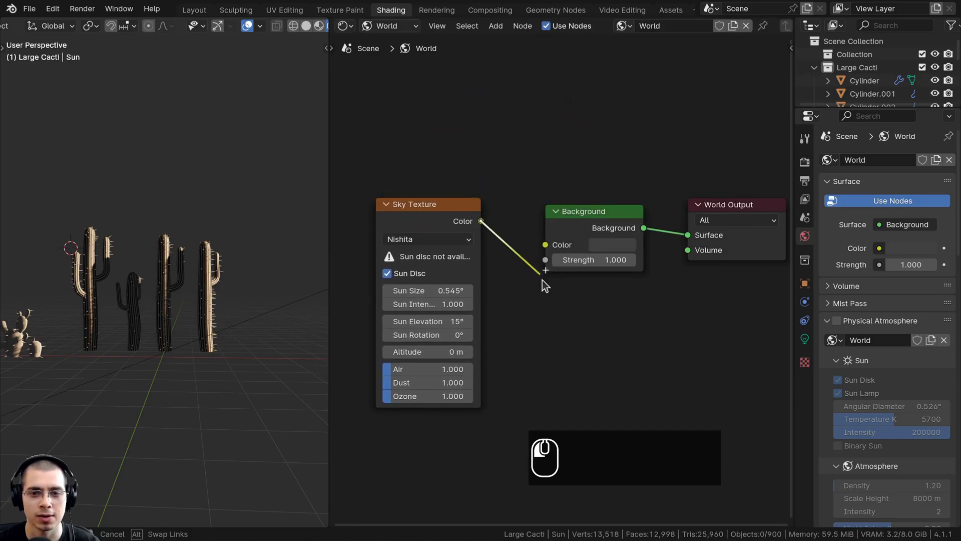
Set the Sky Texture's sky type to Hosek / Wilkie and widen the 3D viewport beside the node editor.
{"action": "scroll", "coordinate": [263, 235], "scroll_direction": "down", "scroll_amount": 2}
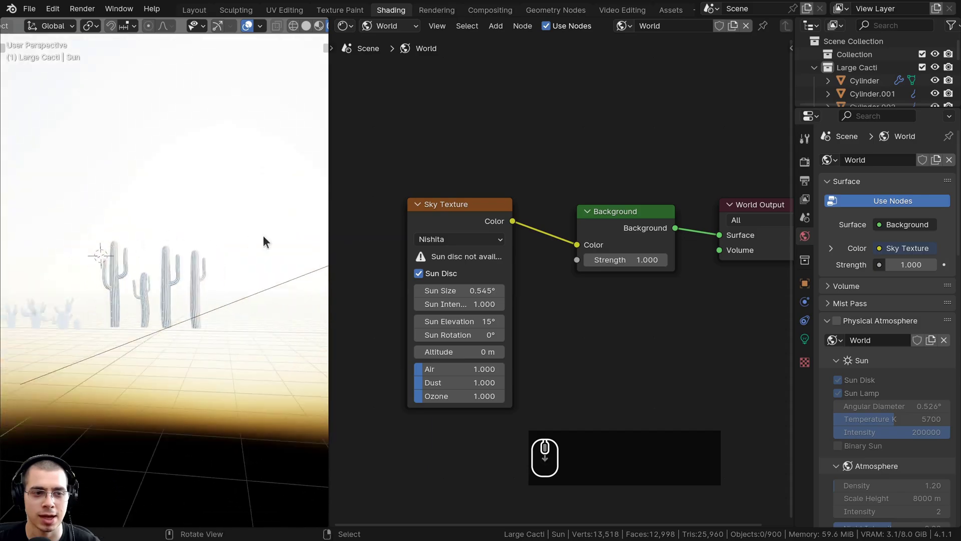
{"action": "left_click", "coordinate": [456, 239]}
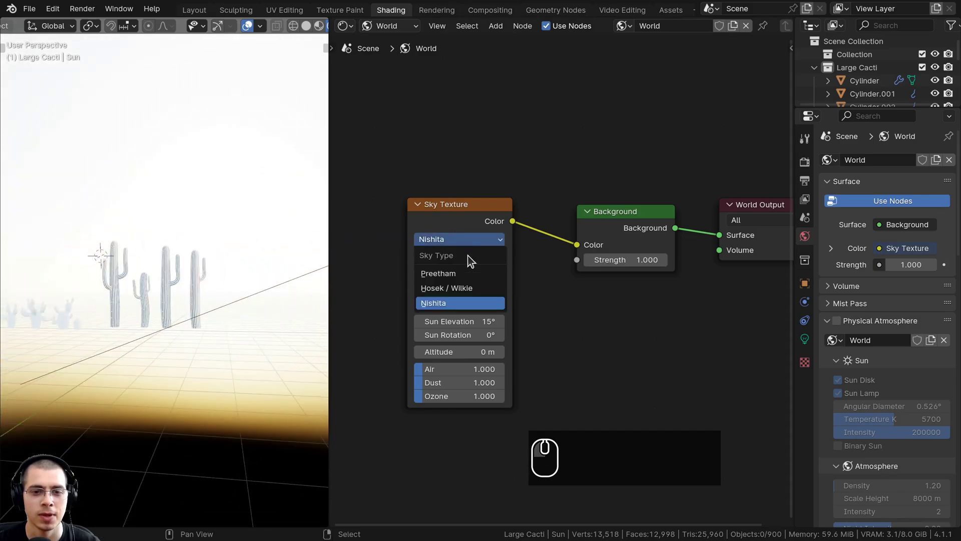
{"action": "left_click", "coordinate": [435, 287]}
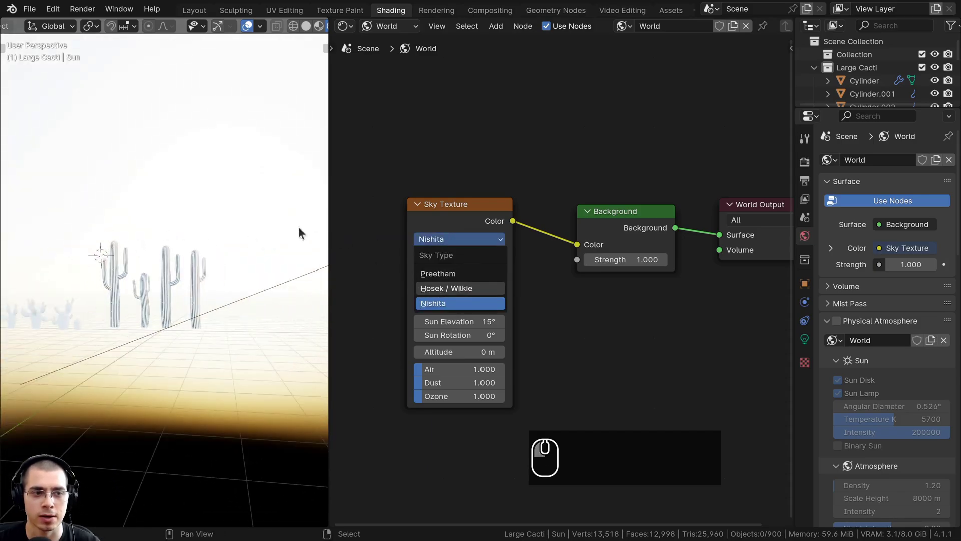
{"action": "scroll", "coordinate": [263, 188], "scroll_direction": "down", "scroll_amount": 2}
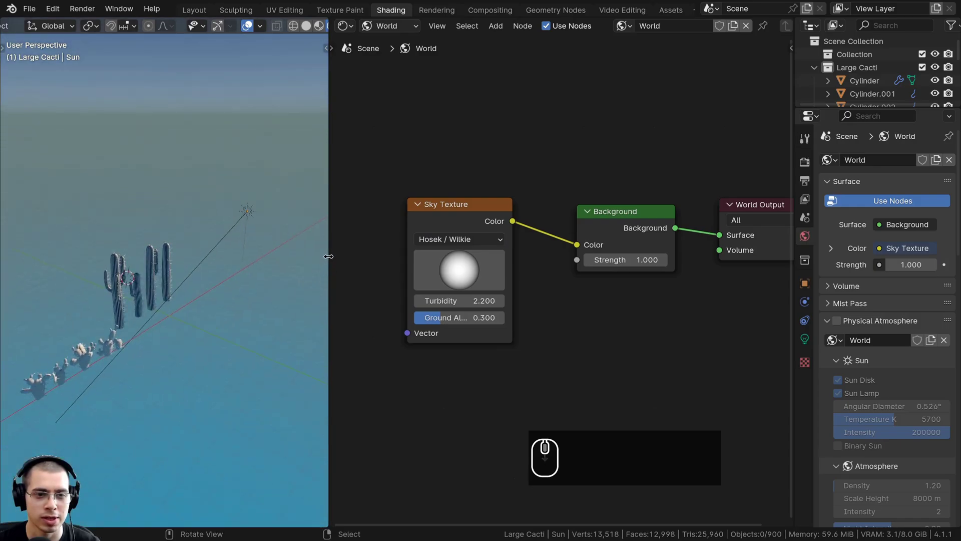
{"action": "left_click_drag", "start_coordinate": [327, 253], "coordinate": [432, 253]}
{"action": "middle_click_drag", "start_coordinate": [247, 346], "coordinate": [223, 280]}
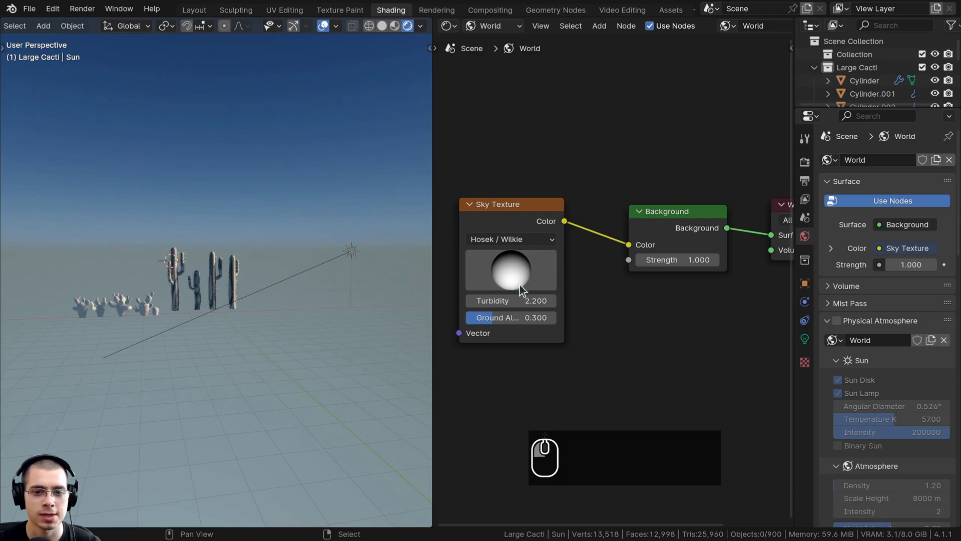
Adjust the Sky Texture's sun direction so its preview sphere is lit from below, slightly towards the left.
{"action": "left_click_drag", "start_coordinate": [520, 285], "coordinate": [533, 208]}
{"action": "scroll", "coordinate": [512, 265], "scroll_direction": "up", "scroll_amount": 1}
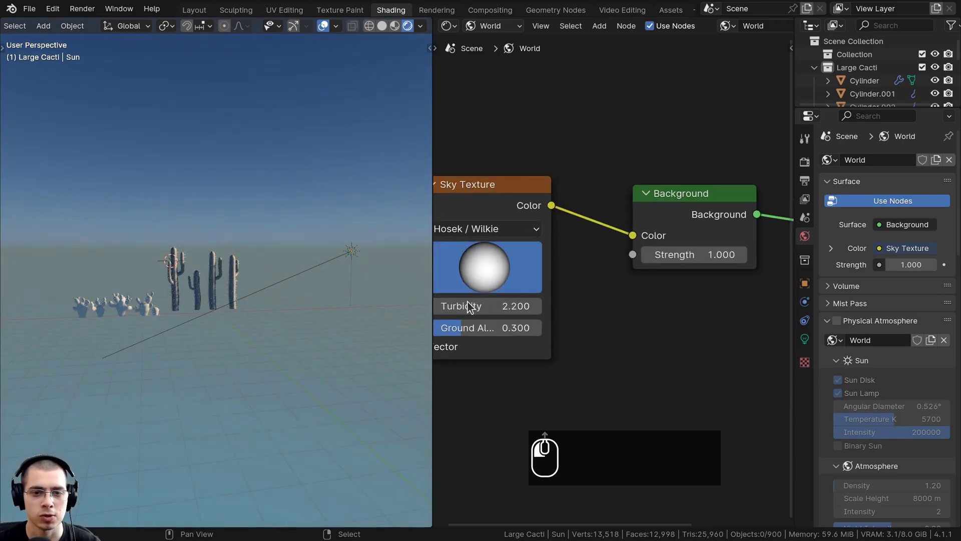
{"action": "middle_click_drag", "start_coordinate": [469, 306], "coordinate": [589, 301]}
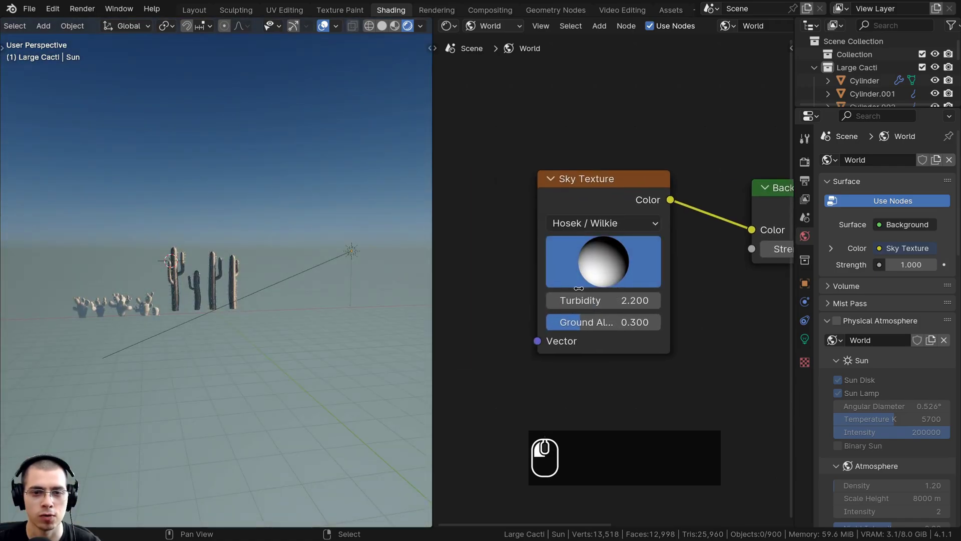
{"action": "left_click_drag", "start_coordinate": [605, 254], "coordinate": [619, 269]}
{"action": "scroll", "coordinate": [131, 329], "scroll_direction": "down", "scroll_amount": 3}
{"action": "middle_click_drag", "start_coordinate": [175, 303], "coordinate": [155, 313]}
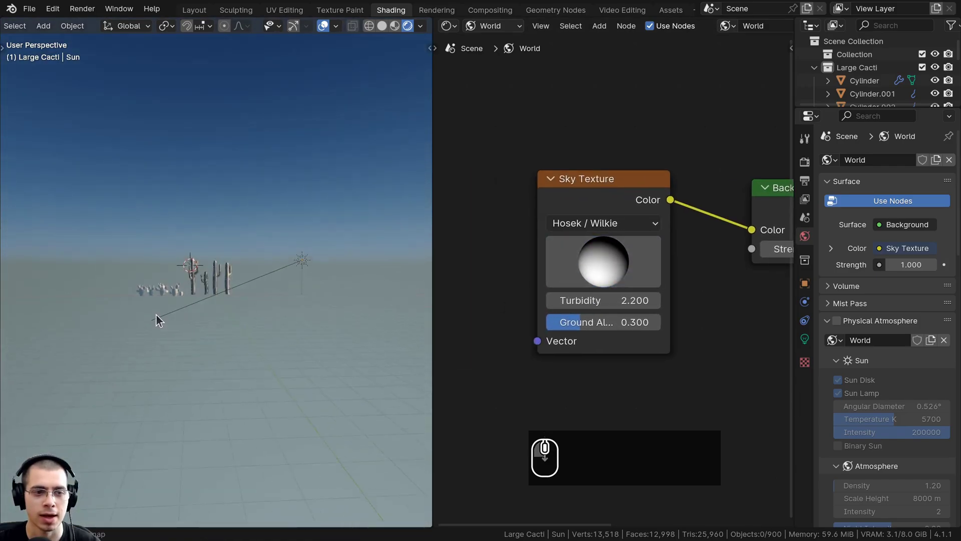
Set the Sky Texture's turbidity to 1, trying out higher values on the slider and cancelling them.
{"action": "left_click", "coordinate": [599, 303]}
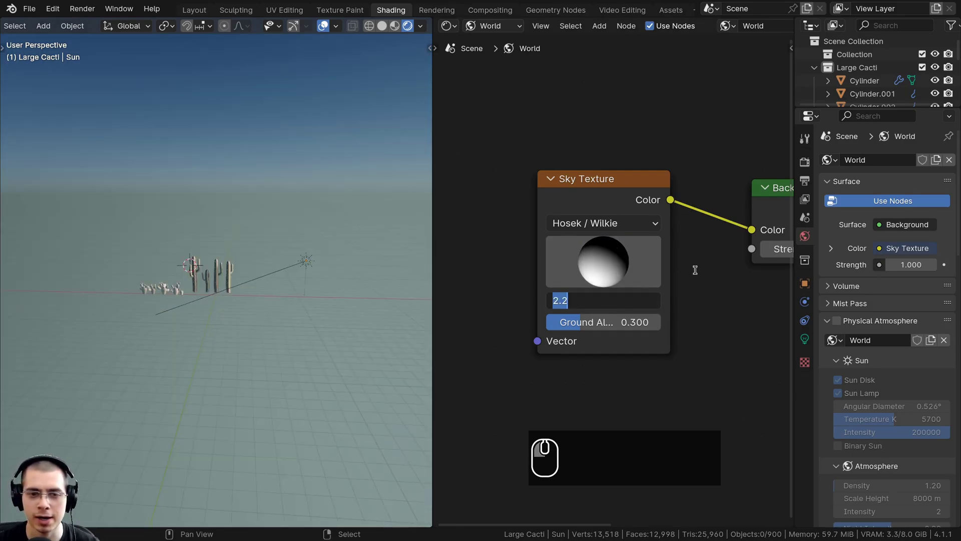
{"action": "type", "text": "1"}
{"action": "key", "text": "Return"}
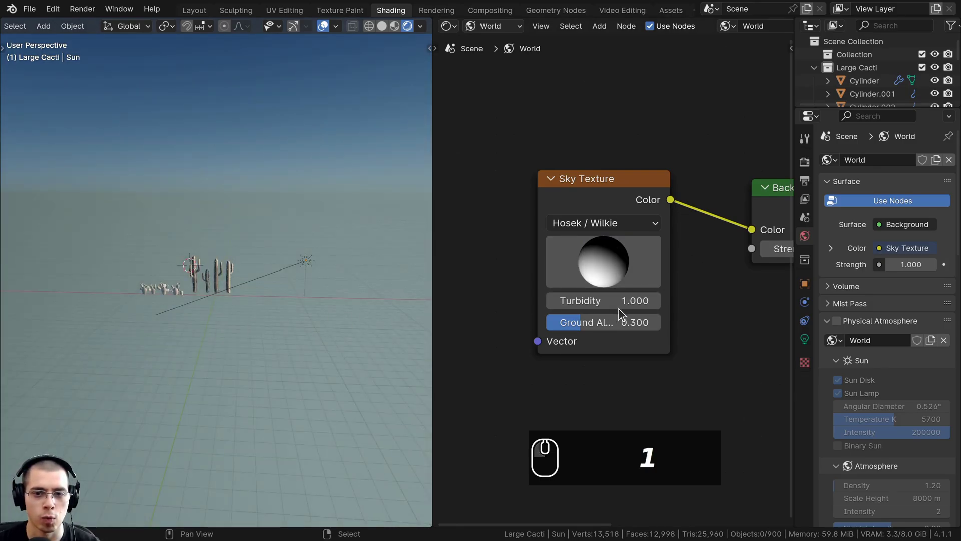
{"action": "left_click_drag", "start_coordinate": [618, 308], "coordinate": [792, 300]}
{"action": "right_click", "coordinate": [489, 282]}
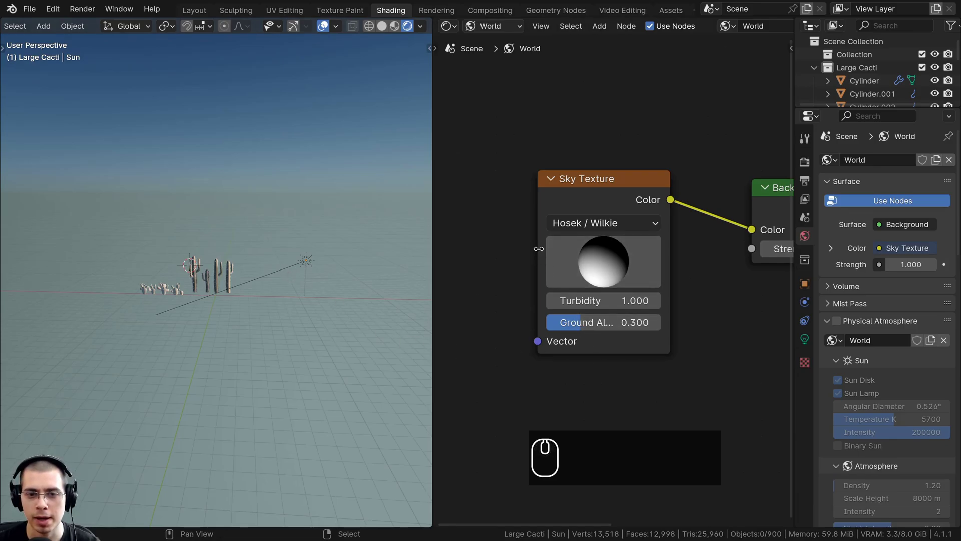
Widen the Sky Texture node and set its ground albedo to 0.5.
{"action": "left_click_drag", "start_coordinate": [537, 249], "coordinate": [480, 253]}
{"action": "left_click", "coordinate": [562, 321]}
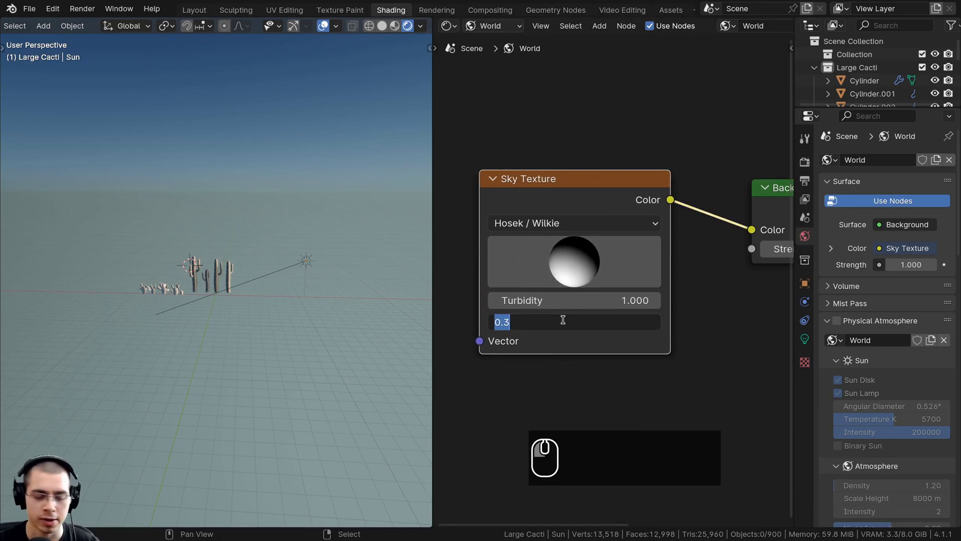
{"action": "type", "text": ".5"}
{"action": "key", "text": "Return"}
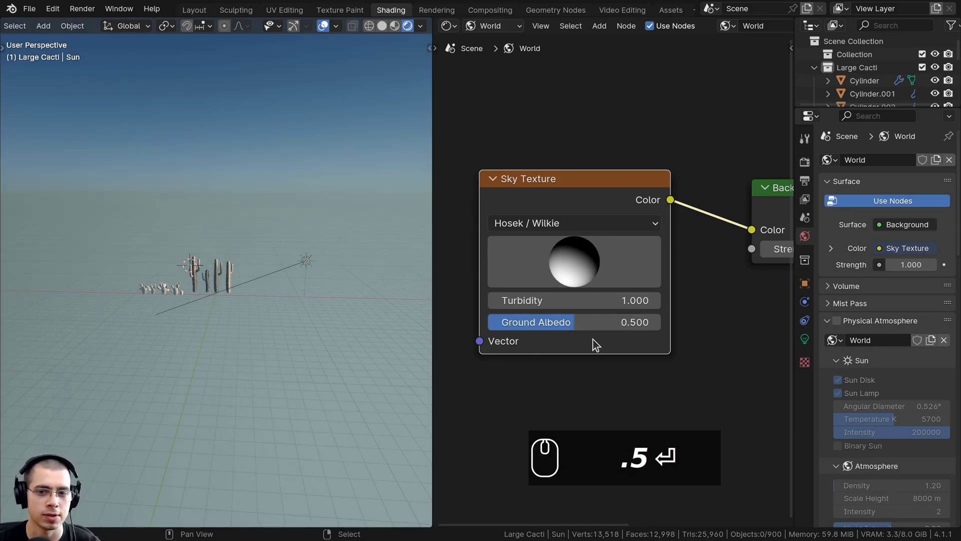
{"action": "left_click_drag", "start_coordinate": [593, 323], "coordinate": [489, 322]}
{"action": "right_click", "coordinate": [592, 322]}
Add Texture Coordinate and Mapping nodes connected to the Sky Texture's Vector input.
{"action": "middle_click_drag", "start_coordinate": [226, 373], "coordinate": [235, 336]}
{"action": "left_click_drag", "start_coordinate": [537, 212], "coordinate": [556, 218]}
{"action": "scroll", "coordinate": [557, 219], "scroll_direction": "down", "scroll_amount": 6}
{"action": "middle_click_drag", "start_coordinate": [556, 218], "coordinate": [641, 212]}
{"action": "key", "text": "ctrl+t"}
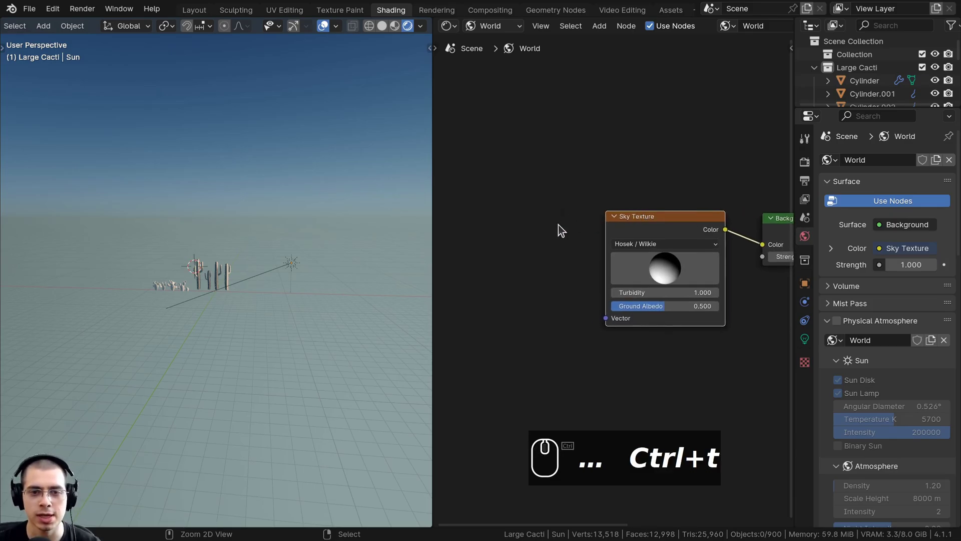
{"action": "middle_click_drag", "start_coordinate": [566, 231], "coordinate": [637, 203]}
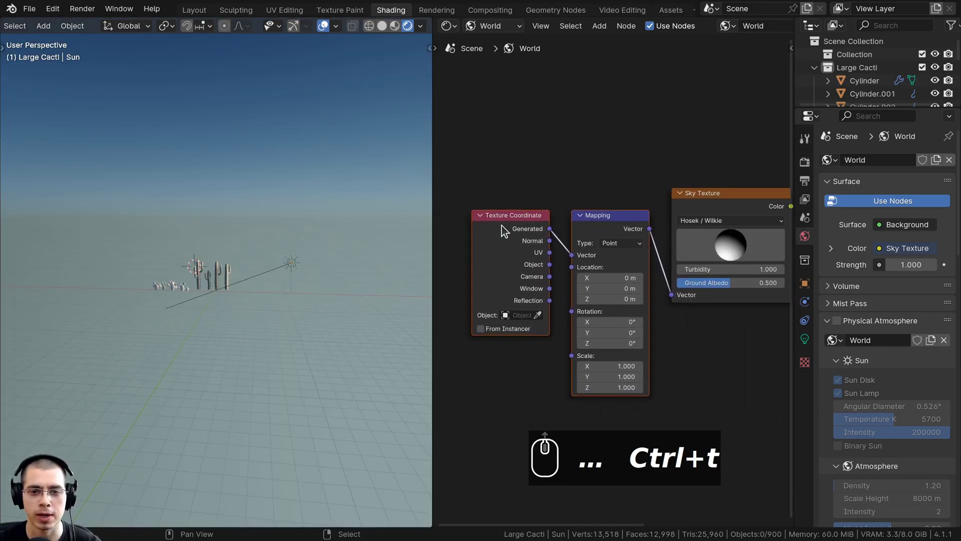
Widen the node editor and spread out the Texture Coordinate and Mapping nodes beside the Sky Texture.
{"action": "left_click_drag", "start_coordinate": [432, 197], "coordinate": [322, 197]}
{"action": "left_click_drag", "start_coordinate": [447, 231], "coordinate": [426, 203]}
{"action": "scroll", "coordinate": [480, 317], "scroll_direction": "up", "scroll_amount": 1}
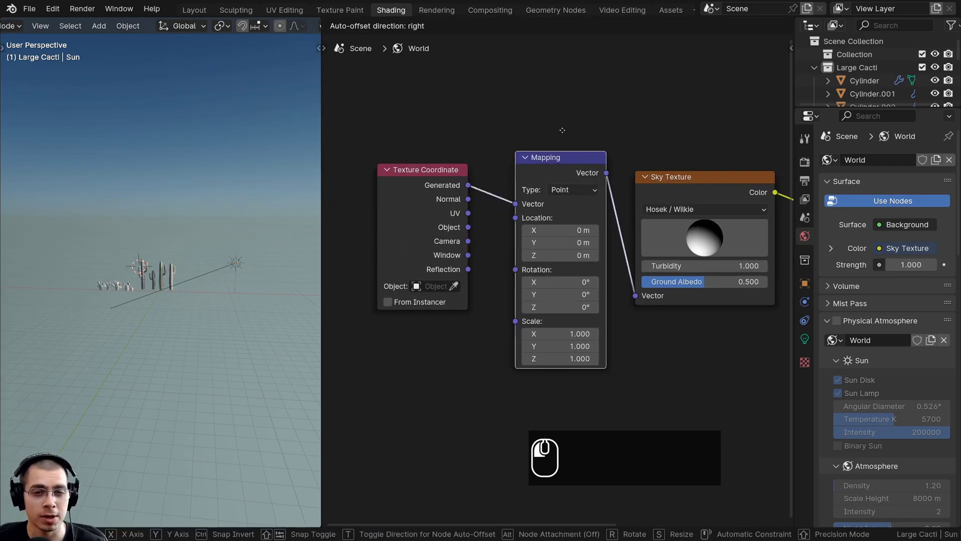
Set the Z scale of the Sky Texture's Mapping node to 3.
{"action": "scroll", "coordinate": [136, 253], "scroll_direction": "down", "scroll_amount": 1}
{"action": "middle_click_drag", "start_coordinate": [135, 253], "coordinate": [217, 320], "text": "shift"}
{"action": "middle_click_drag", "start_coordinate": [217, 320], "coordinate": [165, 323]}
{"action": "scroll", "coordinate": [164, 323], "scroll_direction": "up", "scroll_amount": 1}
{"action": "scroll", "coordinate": [166, 328], "scroll_direction": "up", "scroll_amount": 1}
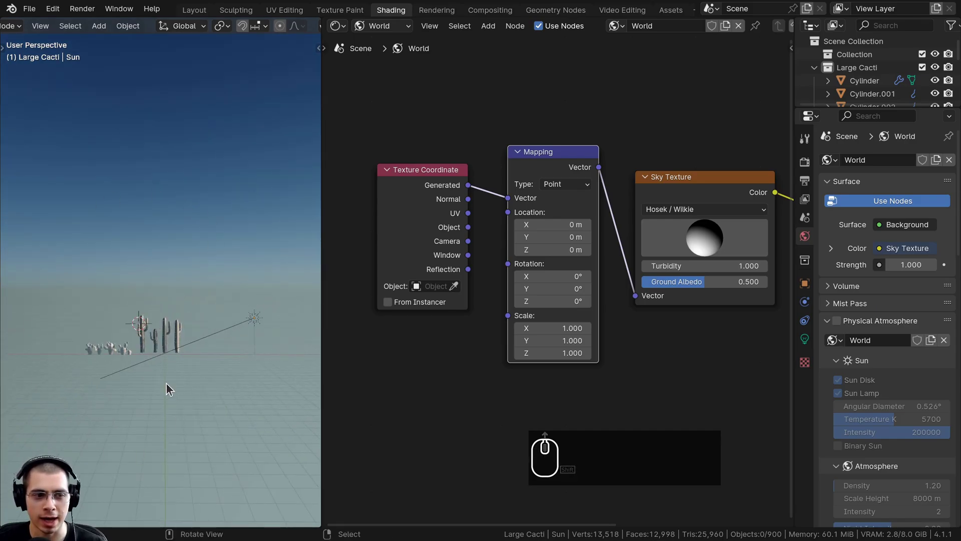
{"action": "middle_click_drag", "start_coordinate": [166, 383], "coordinate": [157, 247], "text": "shift"}
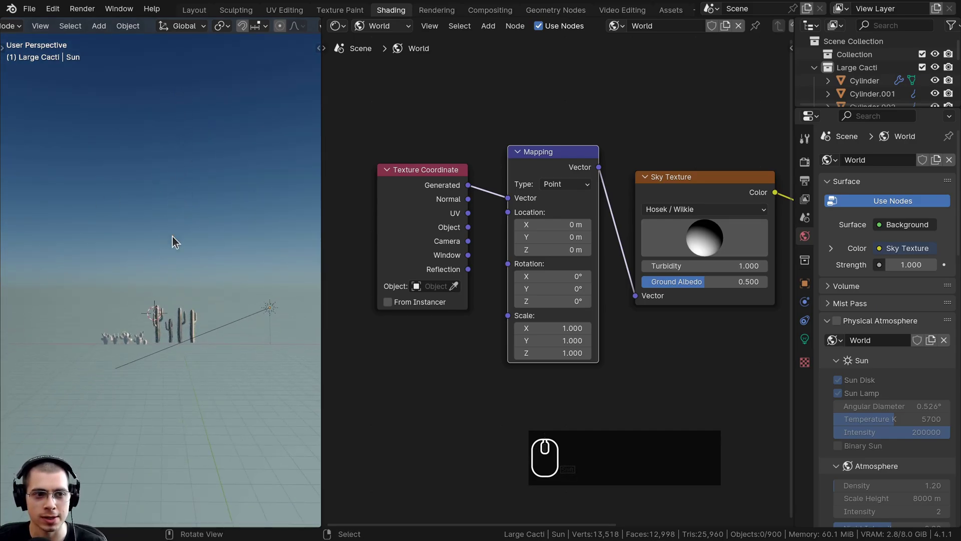
{"action": "mouse_move", "coordinate": [540, 353]}
{"action": "left_mouse_down"}
{"action": "mouse_move", "coordinate": [497, 353]}
{"action": "mouse_move", "coordinate": [565, 353]}
{"action": "mouse_move", "coordinate": [541, 353]}
{"action": "left_mouse_up"}
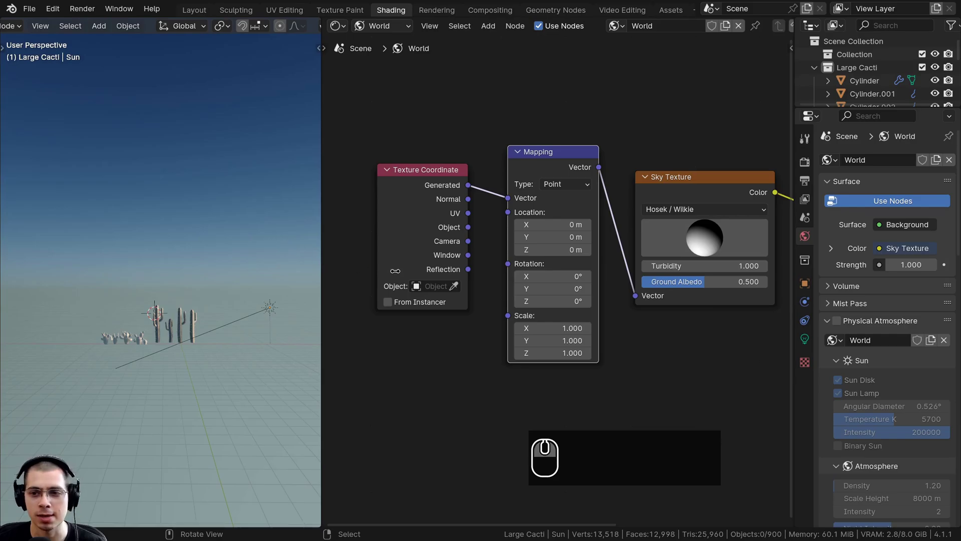
{"action": "middle_click_drag", "start_coordinate": [582, 302], "coordinate": [586, 264]}
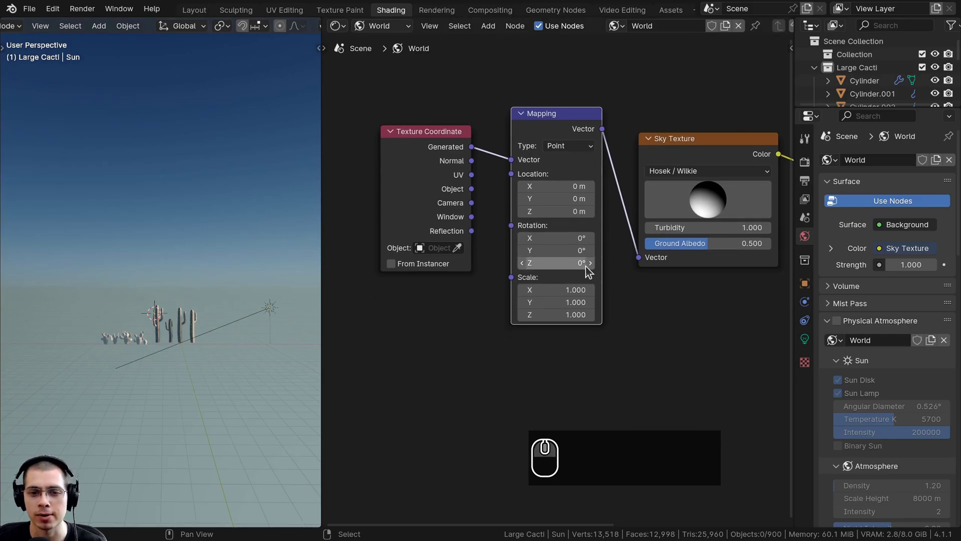
{"action": "left_click", "coordinate": [548, 314]}
{"action": "type", "text": "3"}
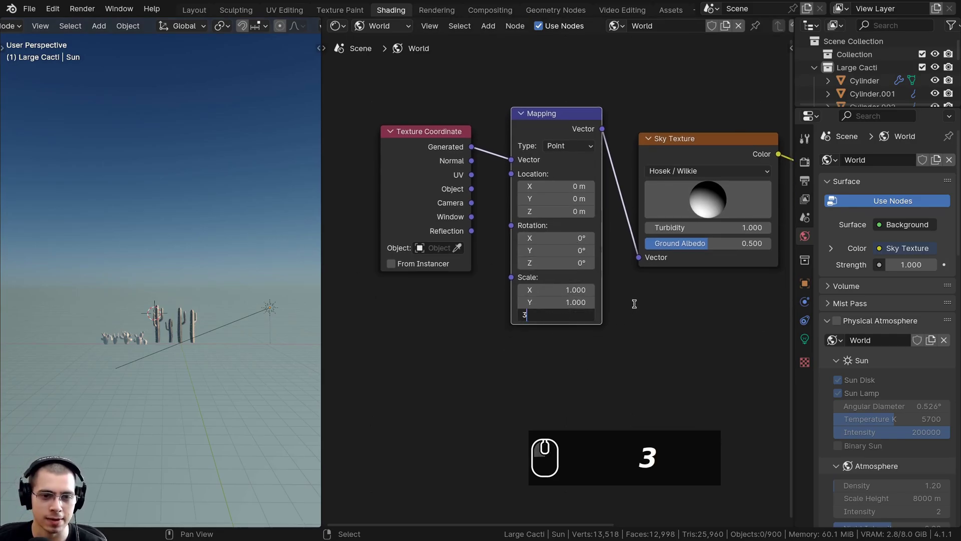
{"action": "left_click", "coordinate": [373, 294]}
{"action": "middle_click_drag", "start_coordinate": [125, 278], "coordinate": [165, 278]}
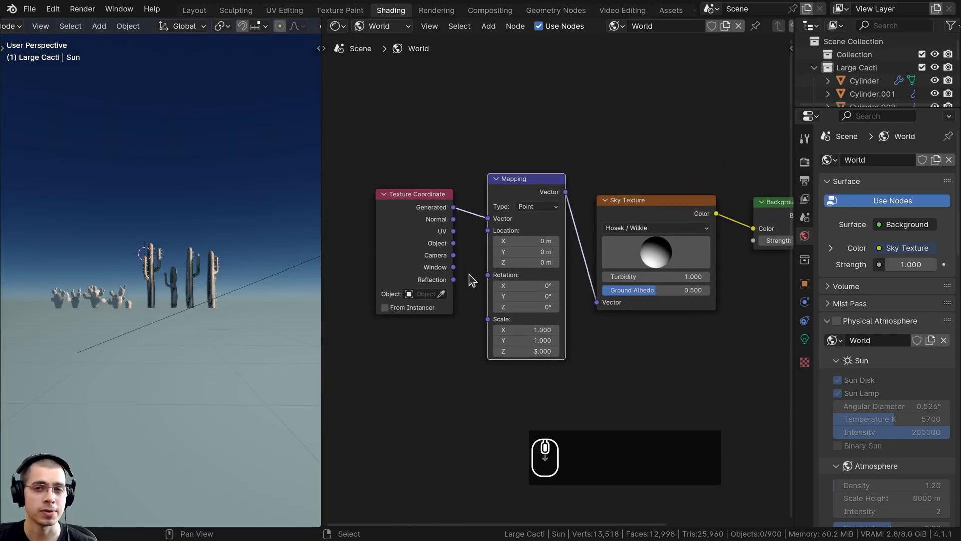
{"action": "middle_click_drag", "start_coordinate": [470, 279], "coordinate": [468, 281]}
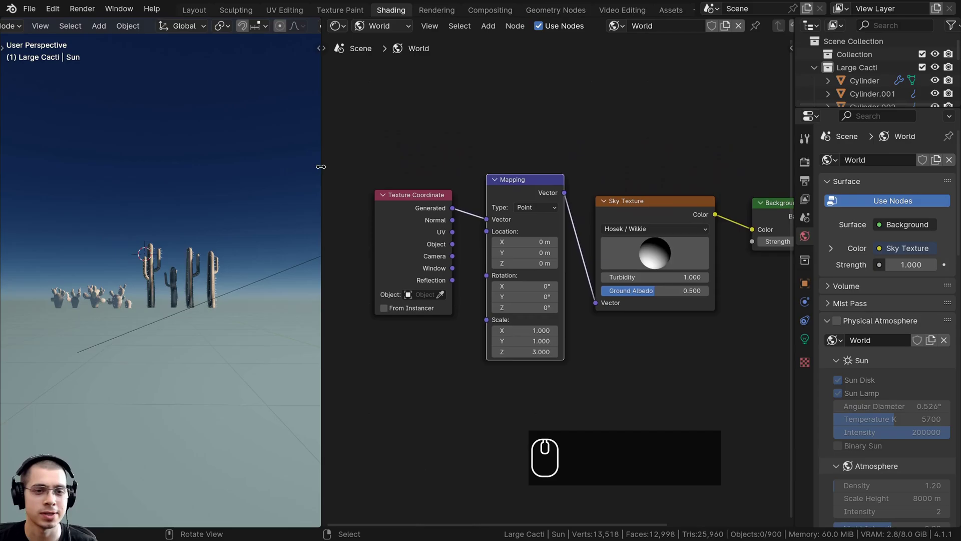
Enlarge the node editor further and add a Noise Texture node above the Sky Texture.
{"action": "left_click_drag", "start_coordinate": [320, 167], "coordinate": [255, 164]}
{"action": "middle_click_drag", "start_coordinate": [474, 61], "coordinate": [436, 168]}
{"action": "key", "text": "shift+a"}
{"action": "left_click", "coordinate": [434, 167]}
{"action": "type", "text": "n"}
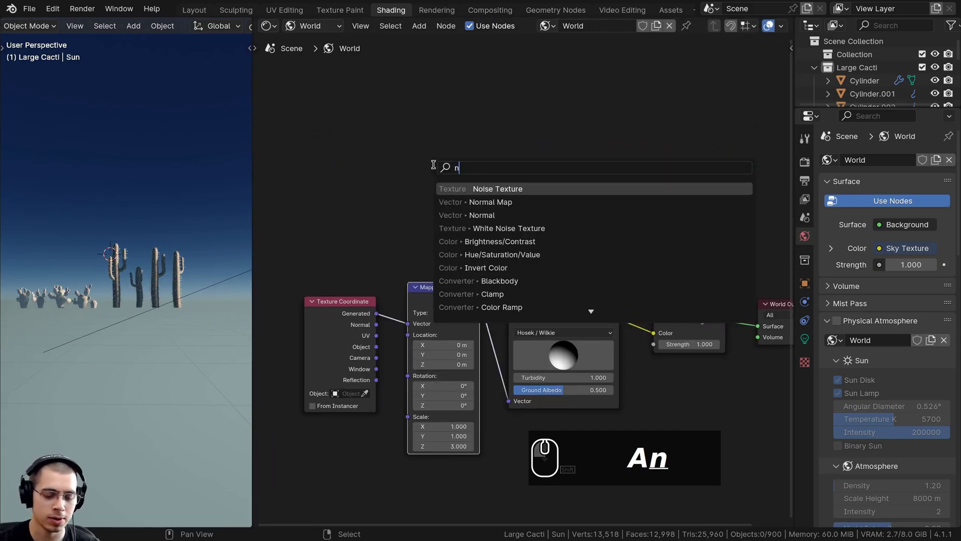
{"action": "type", "text": "ois"}
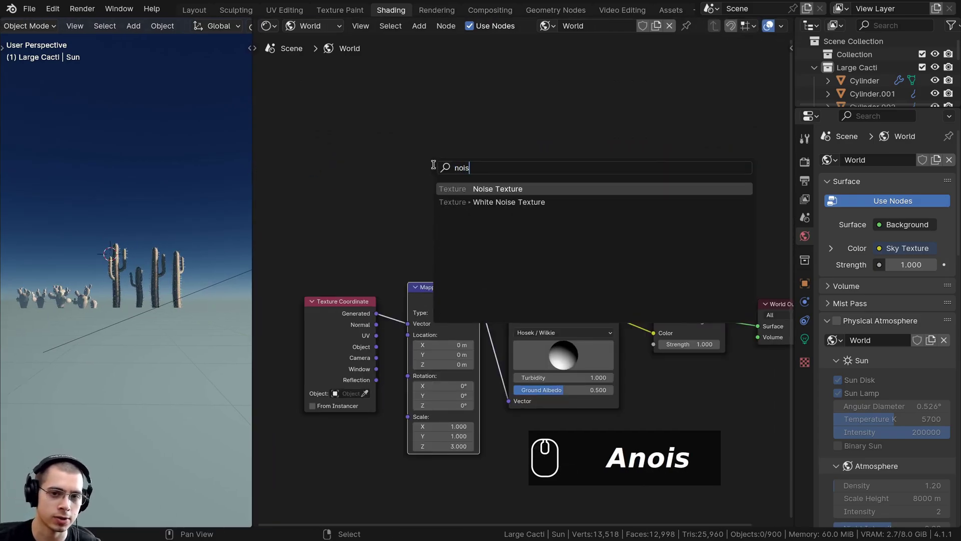
{"action": "key", "text": "Return"}
{"action": "left_click", "coordinate": [564, 176], "text": "ctrl"}
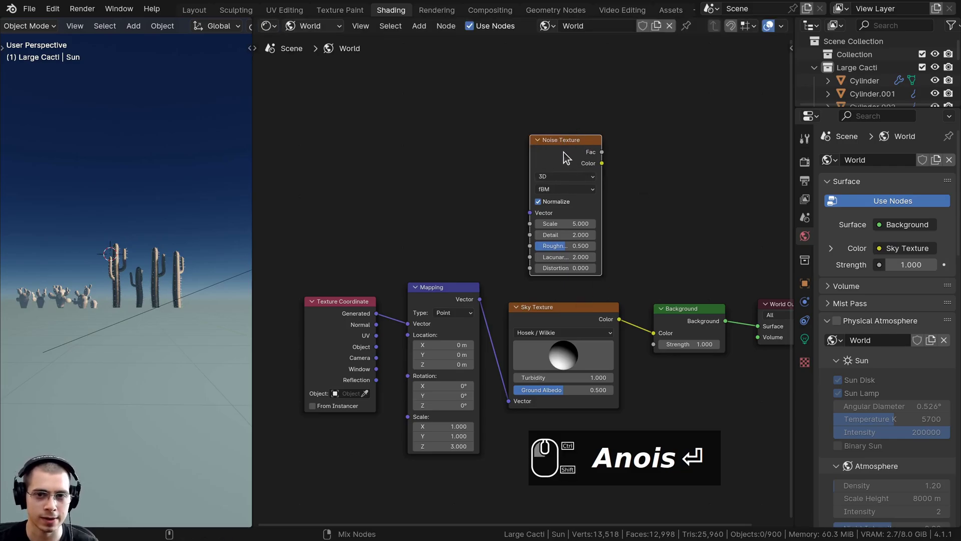
Preview the Noise Texture on the World Output, switching briefly to the Background node for comparison.
{"action": "left_click_drag", "start_coordinate": [565, 150], "coordinate": [551, 147], "text": "ctrl+shift"}
{"action": "scroll", "coordinate": [556, 162], "scroll_direction": "down", "scroll_amount": 1}
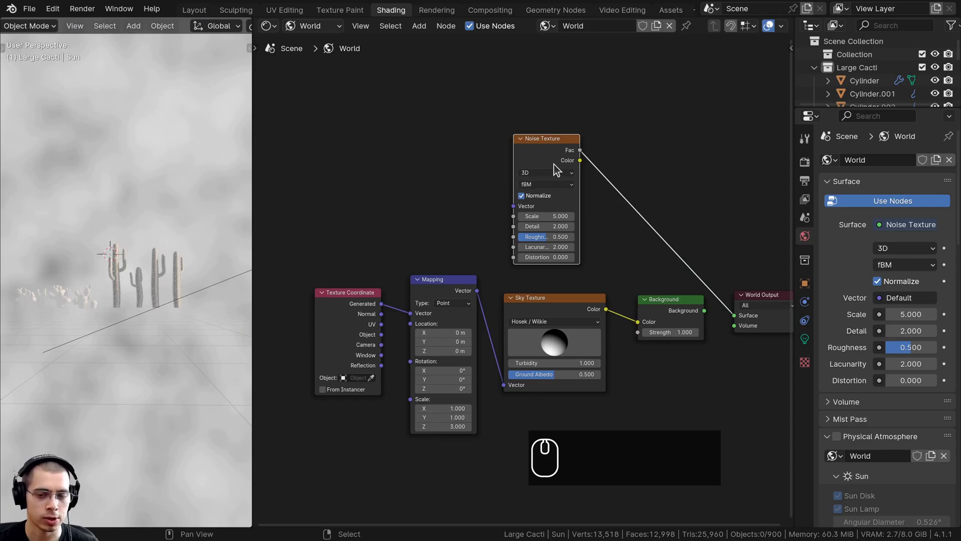
{"action": "left_click", "coordinate": [672, 312], "text": "ctrl+shift"}
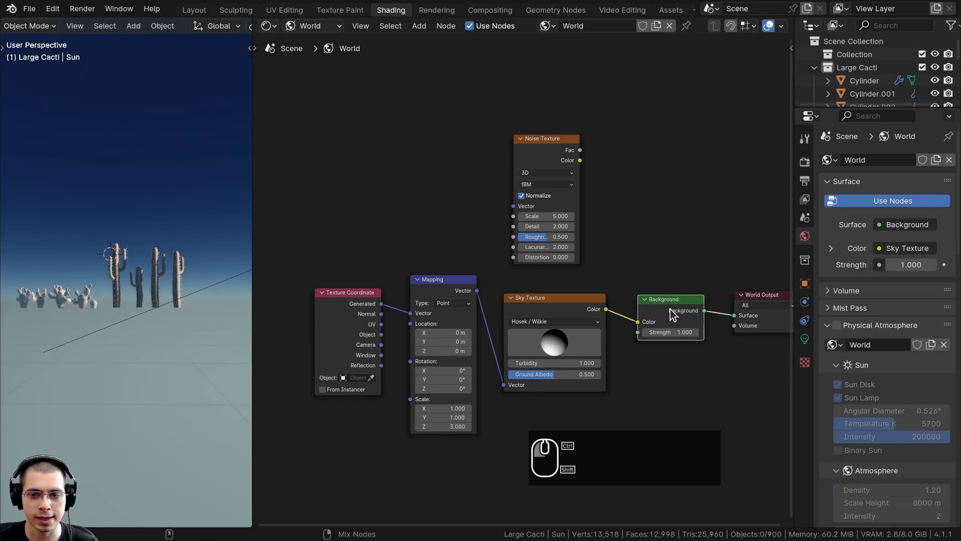
{"action": "left_click", "coordinate": [553, 156], "text": "ctrl+shift"}
Connect the Texture Coordinate's Object output to the Noise Texture's Vector input and lower the Mapping node slightly.
{"action": "middle_click_drag", "start_coordinate": [454, 376], "coordinate": [468, 376]}
{"action": "left_click_drag", "start_coordinate": [396, 341], "coordinate": [379, 333]}
{"action": "middle_click_drag", "start_coordinate": [314, 327], "coordinate": [322, 327]}
{"action": "left_click_drag", "start_coordinate": [387, 327], "coordinate": [525, 211]}
{"action": "left_click_drag", "start_coordinate": [475, 279], "coordinate": [477, 299]}
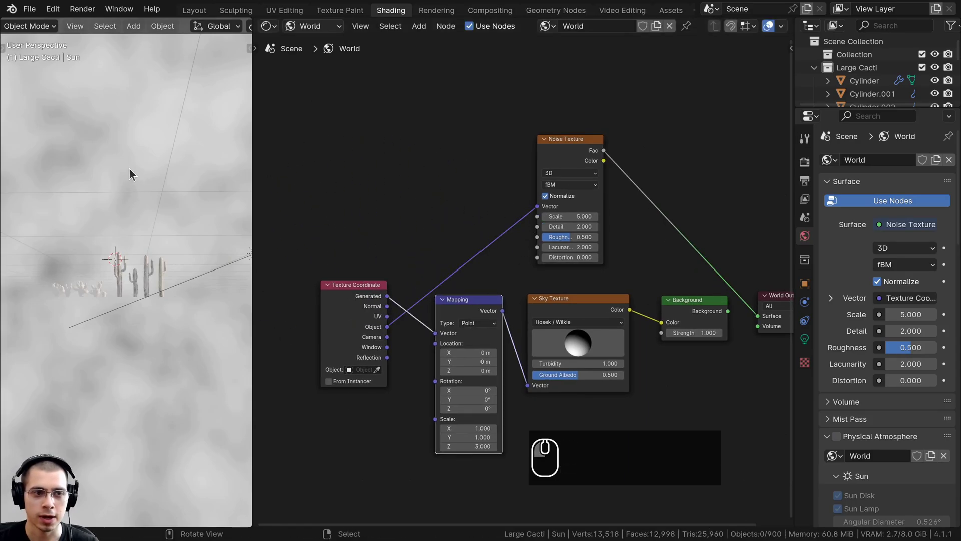
{"action": "scroll", "coordinate": [128, 194], "scroll_direction": "down", "scroll_amount": 4}
{"action": "middle_click_drag", "start_coordinate": [128, 194], "coordinate": [162, 315]}
{"action": "scroll", "coordinate": [123, 109], "scroll_direction": "up", "scroll_amount": 2}
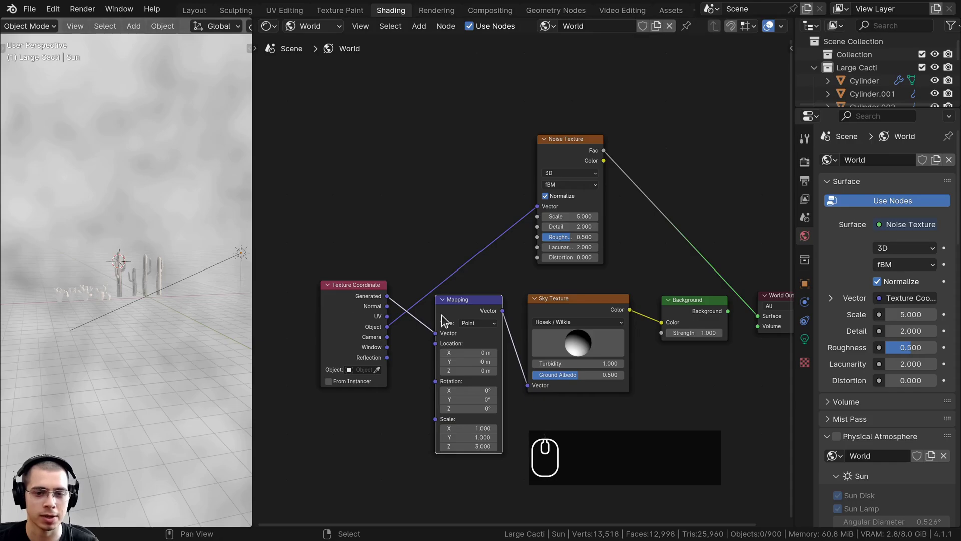
Insert a second Mapping node between the Texture Coordinate and the Noise Texture.
{"action": "key", "text": "shift+a"}
{"action": "left_click", "coordinate": [442, 206]}
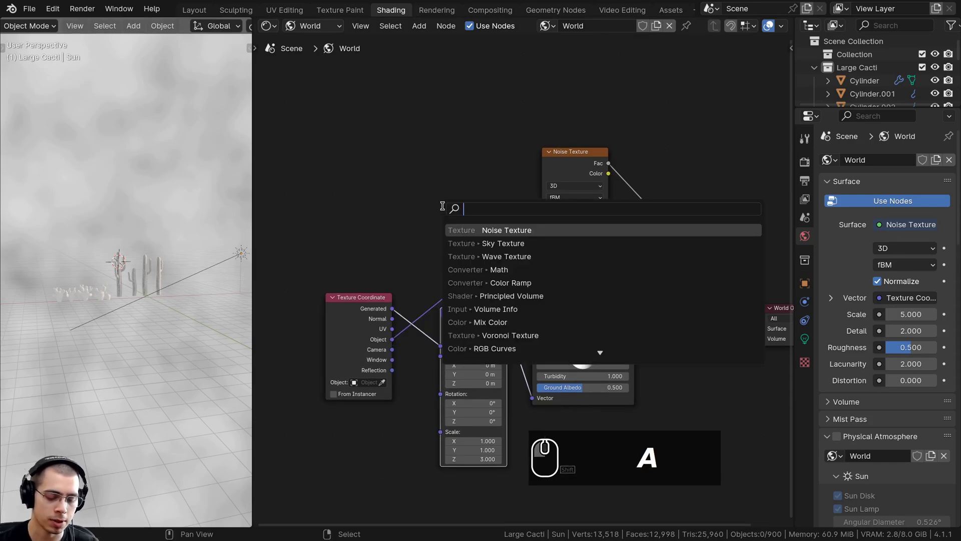
{"action": "type", "text": "map"}
{"action": "key", "text": "Down"}
{"action": "key", "text": "Return"}
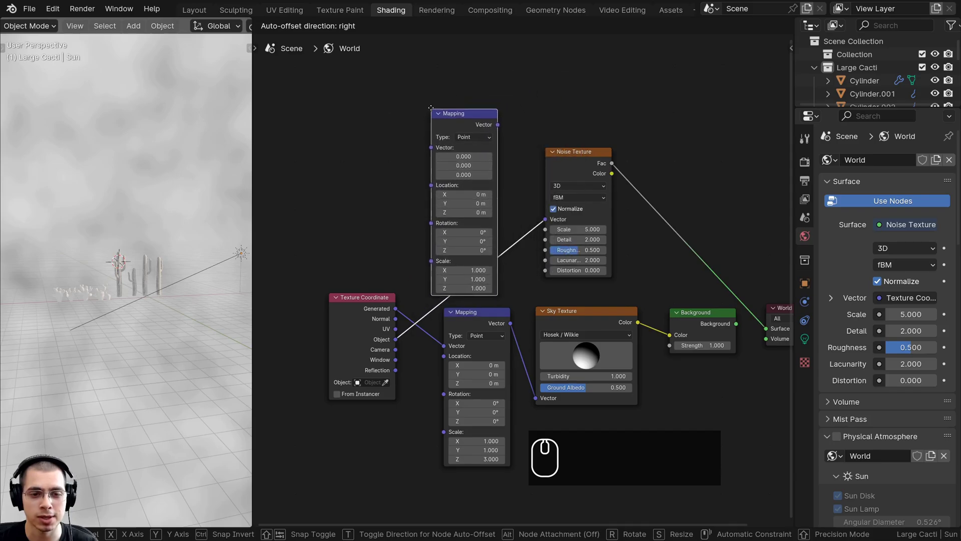
{"action": "left_click", "coordinate": [414, 117]}
{"action": "left_click_drag", "start_coordinate": [459, 128], "coordinate": [470, 156]}
{"action": "scroll", "coordinate": [382, 299], "scroll_direction": "up", "scroll_amount": 4}
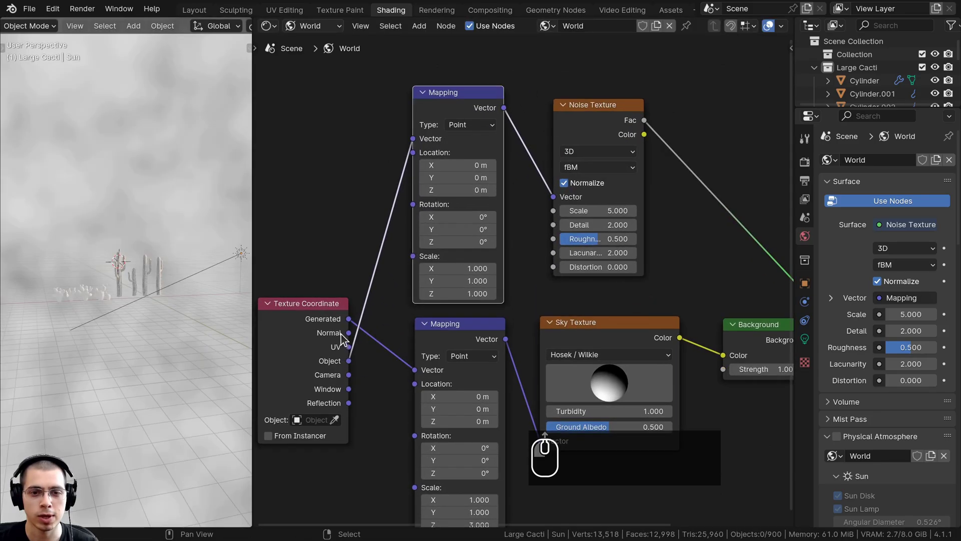
Stretch the noise horizontally by setting the Z scale of its Mapping node to 6.
{"action": "middle_click_drag", "start_coordinate": [463, 218], "coordinate": [481, 225]}
{"action": "left_click_drag", "start_coordinate": [474, 299], "coordinate": [551, 299]}
{"action": "middle_click_drag", "start_coordinate": [144, 197], "coordinate": [161, 183]}
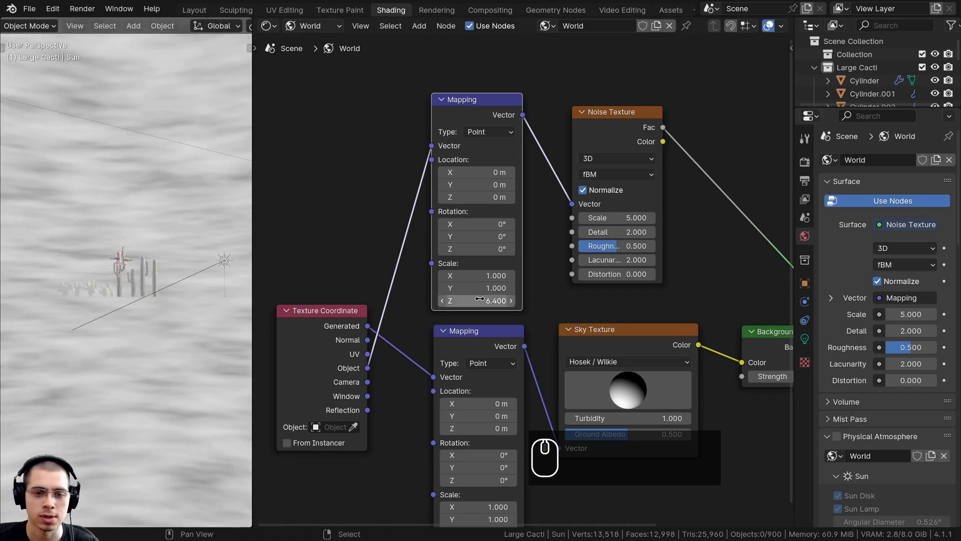
{"action": "left_click", "coordinate": [623, 300]}
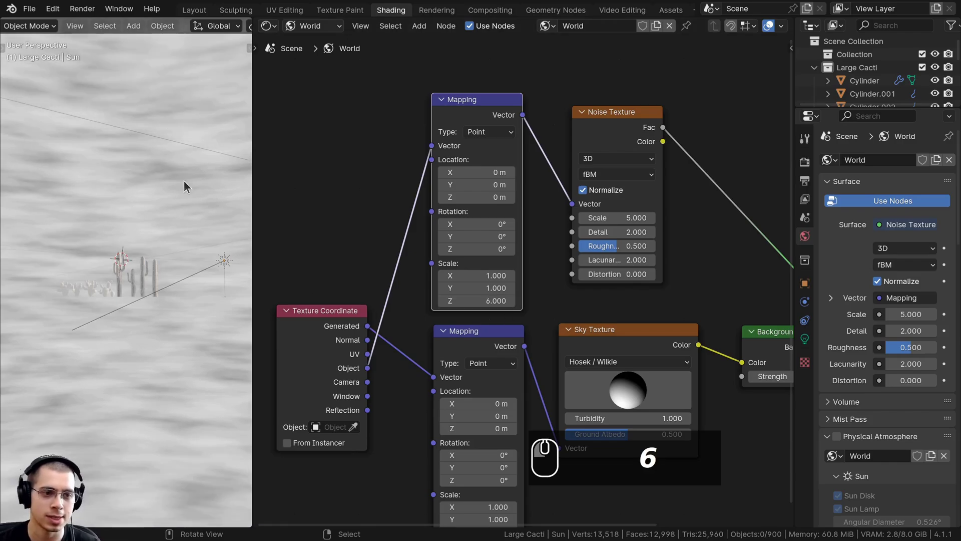
Set the Noise Texture's scale to 12, detail to 15 and roughness to 0.8.
{"action": "scroll", "coordinate": [712, 310], "scroll_direction": "up", "scroll_amount": 2}
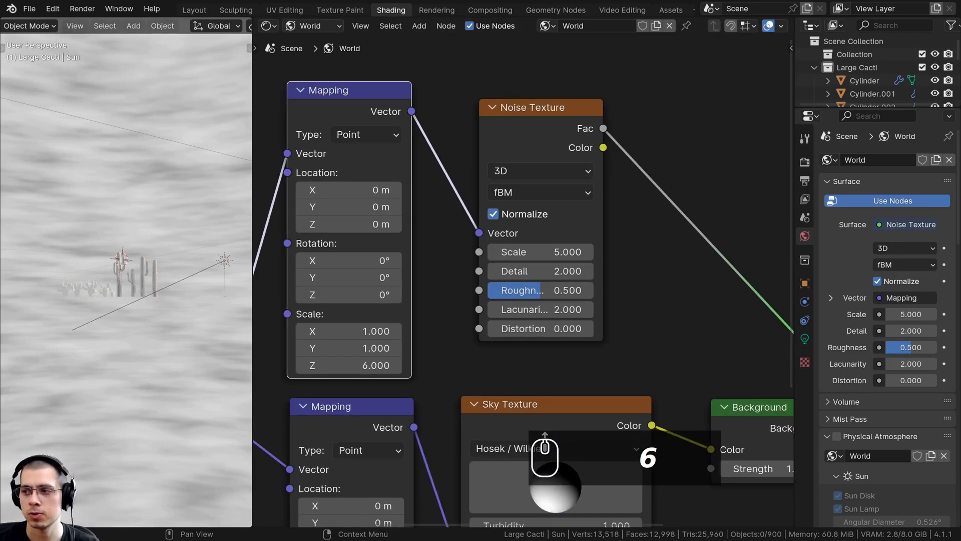
{"action": "left_click_drag", "start_coordinate": [540, 144], "coordinate": [540, 140]}
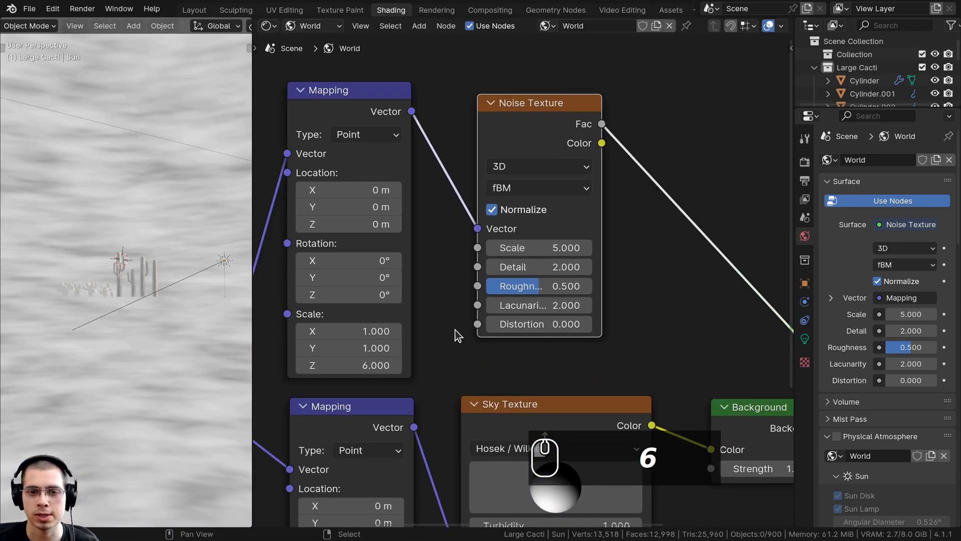
{"action": "left_click", "coordinate": [551, 248]}
{"action": "type", "text": "12"}
{"action": "key", "text": "Return"}
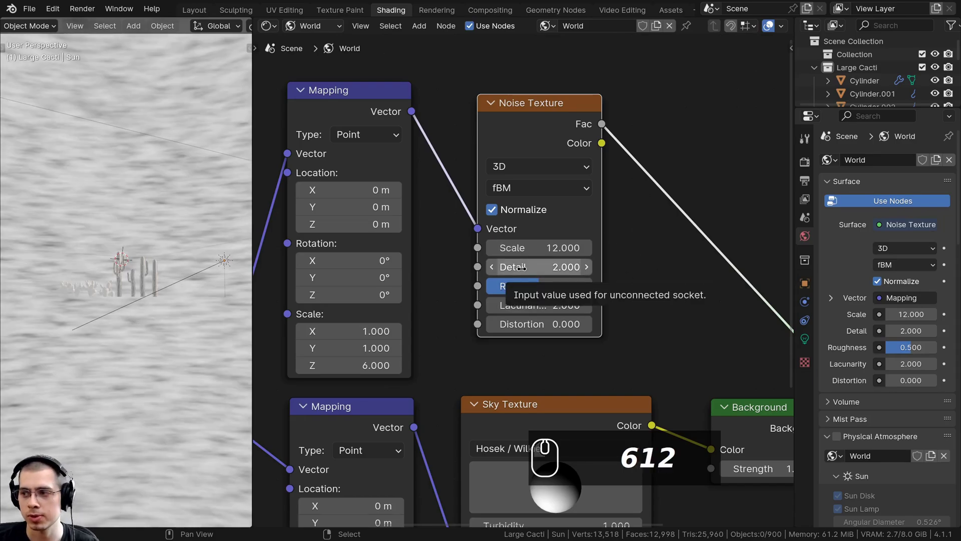
{"action": "left_click", "coordinate": [538, 266]}
{"action": "type", "text": "15"}
{"action": "key", "text": "Return"}
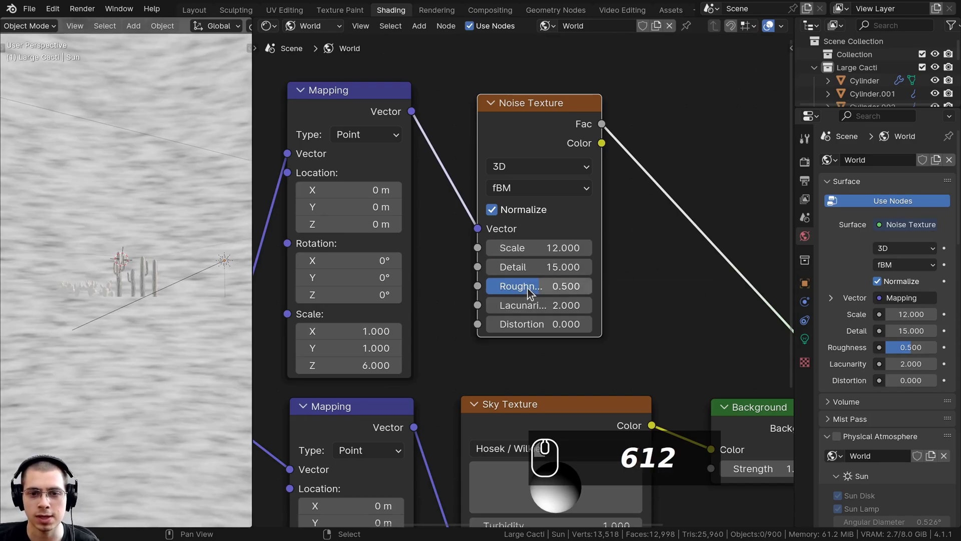
{"action": "left_click", "coordinate": [527, 287]}
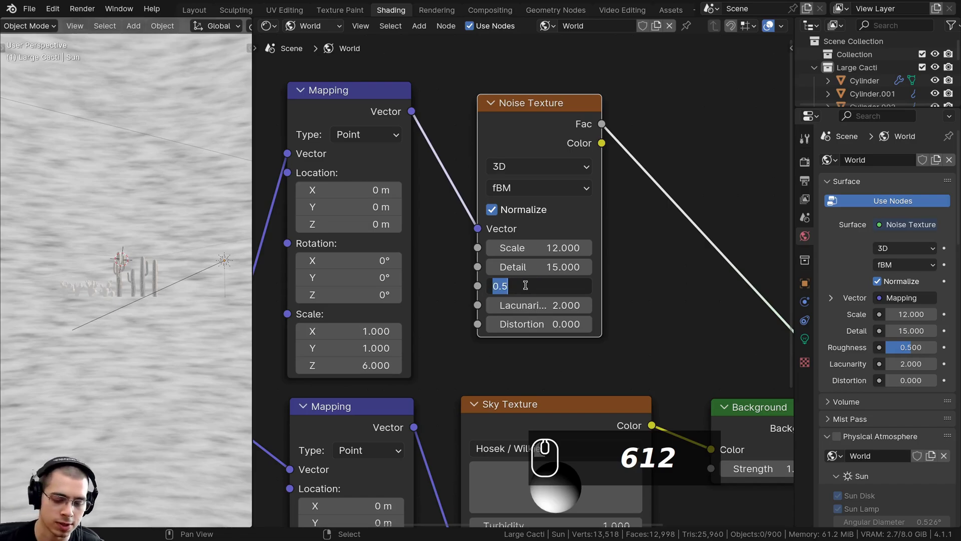
{"action": "type", "text": ".8"}
{"action": "key", "text": "Return"}
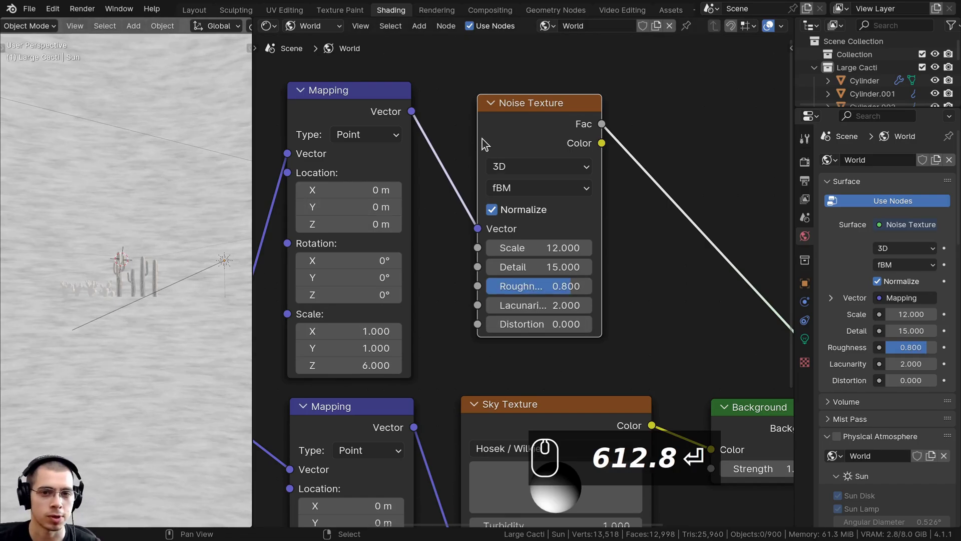
Insert a Color Ramp node between the Noise Texture and the World Output.
{"action": "scroll", "coordinate": [595, 249], "scroll_direction": "down", "scroll_amount": 3}
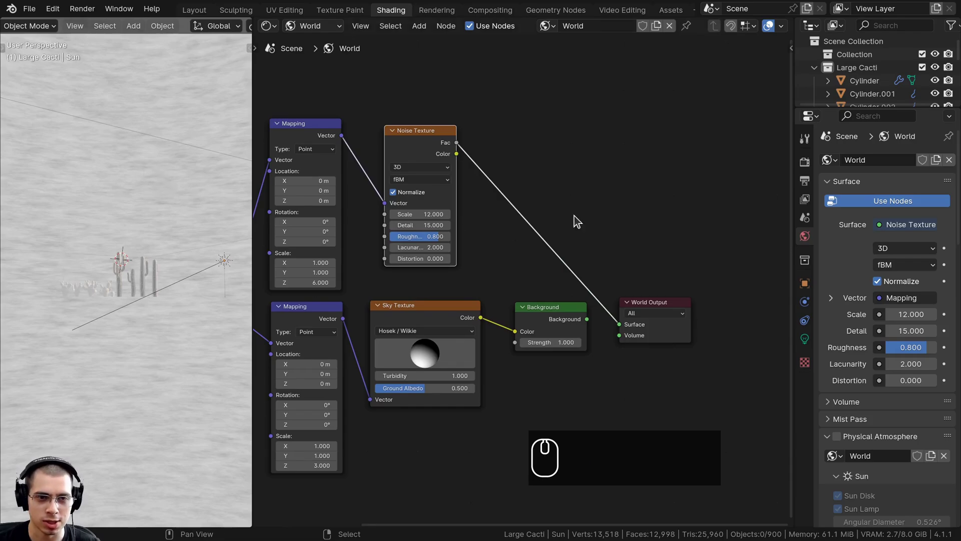
{"action": "scroll", "coordinate": [596, 210], "scroll_direction": "up", "scroll_amount": 1}
{"action": "key", "text": "shift+a"}
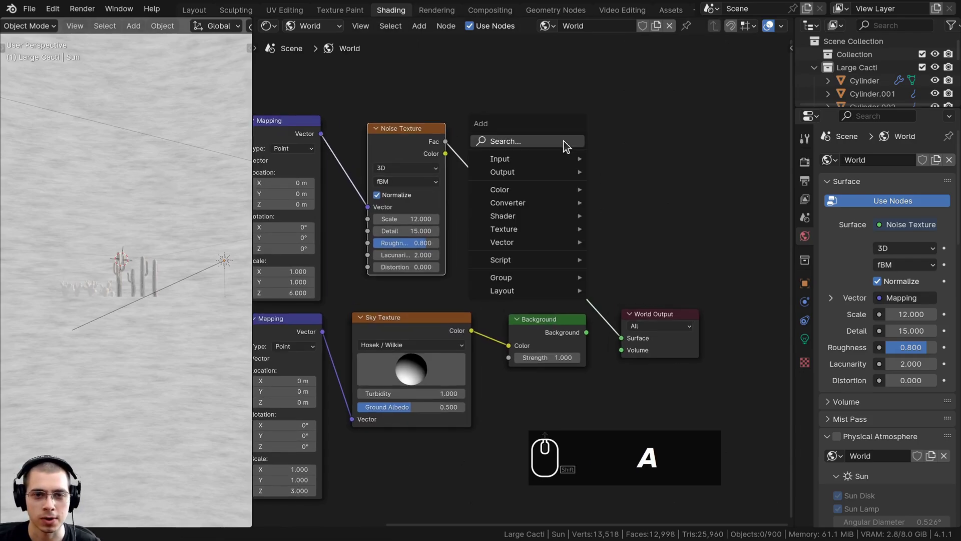
{"action": "left_click", "coordinate": [565, 145]}
{"action": "type", "text": "col"}
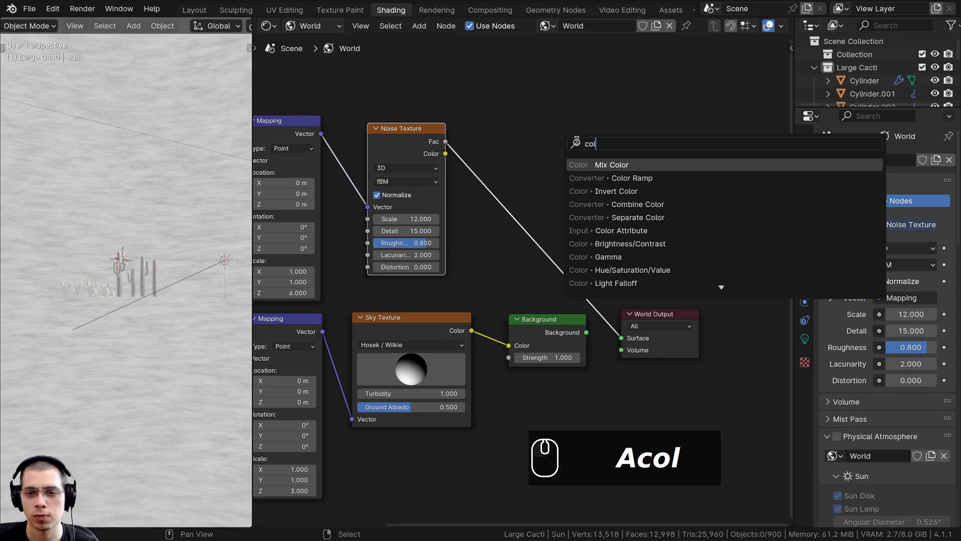
{"action": "left_click", "coordinate": [607, 178]}
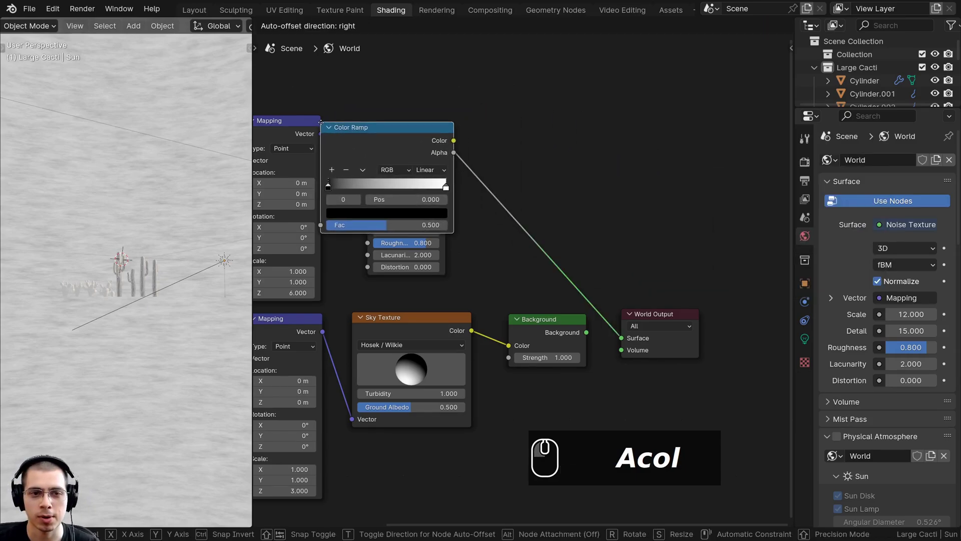
{"action": "left_click", "coordinate": [461, 130]}
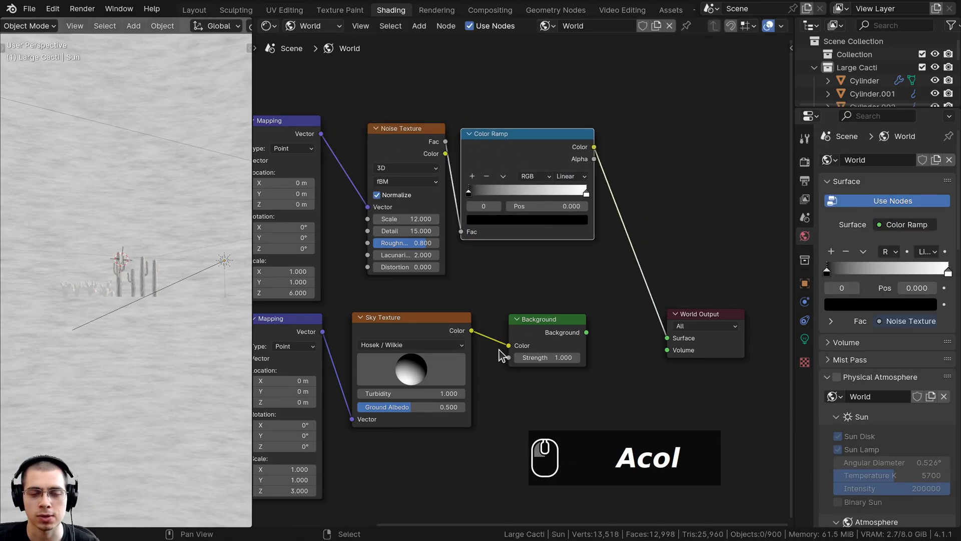
Raise the noise contrast by moving the Color Ramp's black stop to about 0.515 and its white stop to about 0.771.
{"action": "scroll", "coordinate": [475, 271], "scroll_direction": "up", "scroll_amount": 2}
{"action": "left_click_drag", "start_coordinate": [443, 168], "coordinate": [530, 171]}
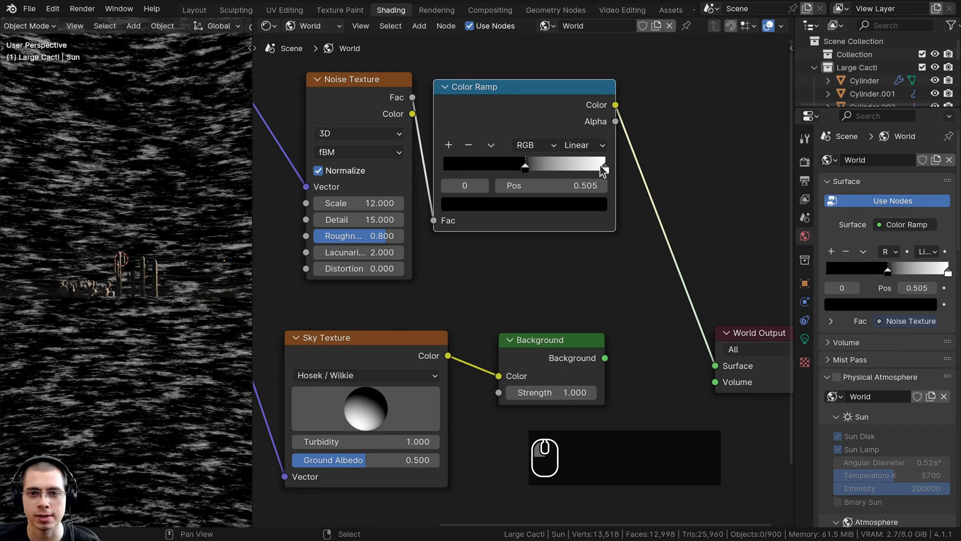
{"action": "left_click_drag", "start_coordinate": [603, 169], "coordinate": [527, 169]}
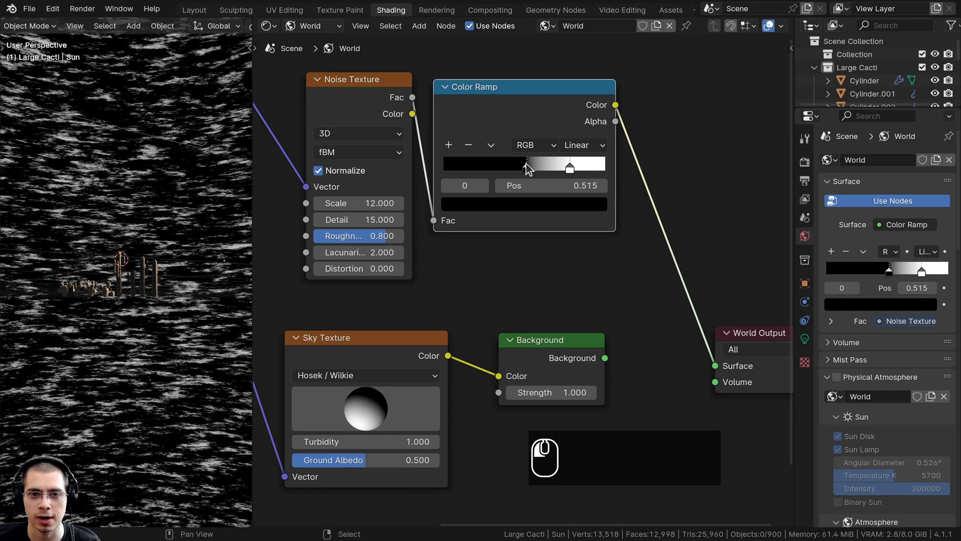
{"action": "left_click", "coordinate": [569, 167]}
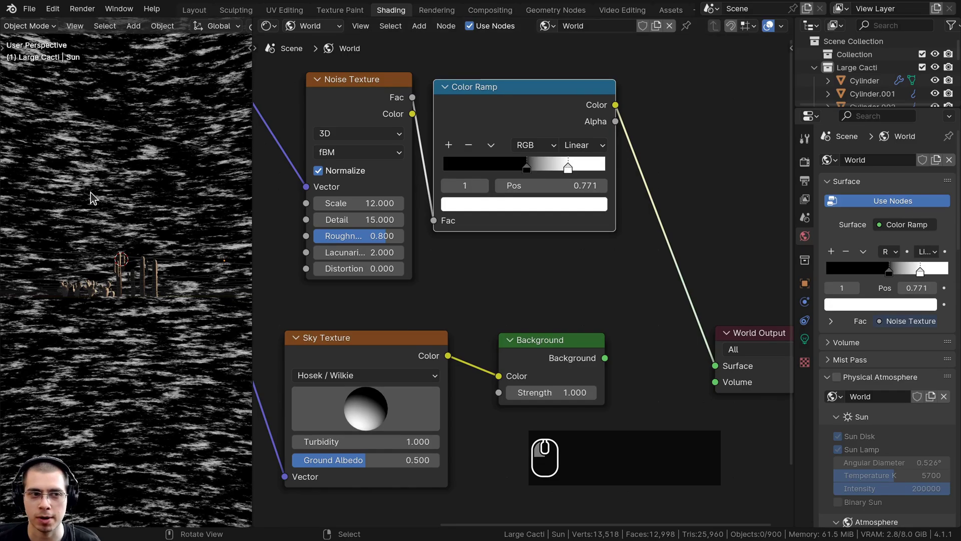
{"action": "middle_click_drag", "start_coordinate": [90, 192], "coordinate": [46, 151]}
{"action": "scroll", "coordinate": [110, 232], "scroll_direction": "up", "scroll_amount": 2}
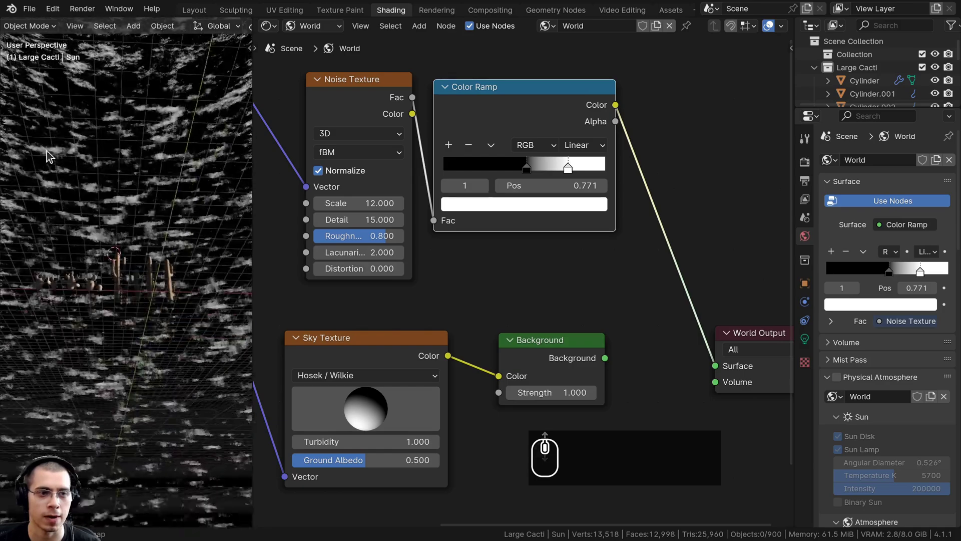
Shift the Background and World Output nodes away from the texture nodes and reconnect Background to the World Output's Surface.
{"action": "scroll", "coordinate": [520, 280], "scroll_direction": "down", "scroll_amount": 3}
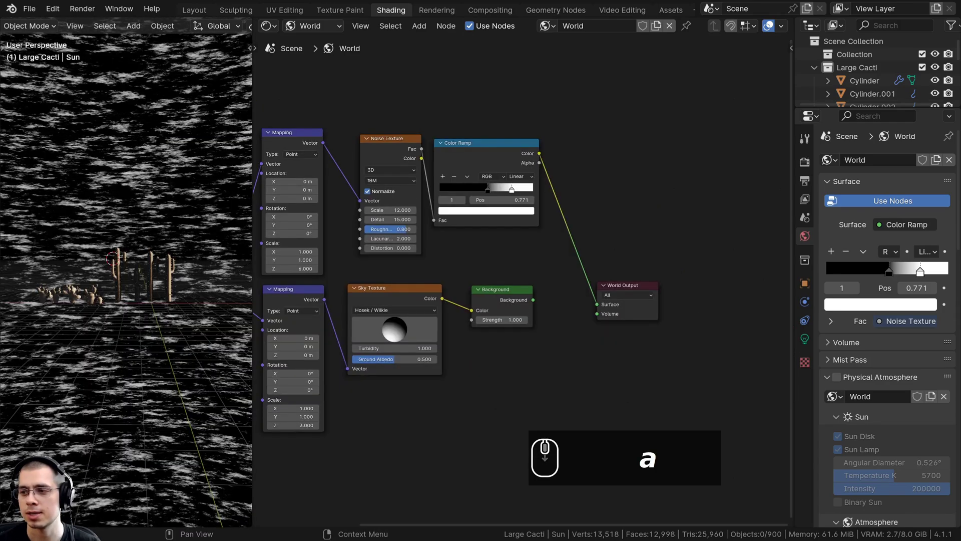
{"action": "scroll", "coordinate": [454, 275], "scroll_direction": "down", "scroll_amount": 2}
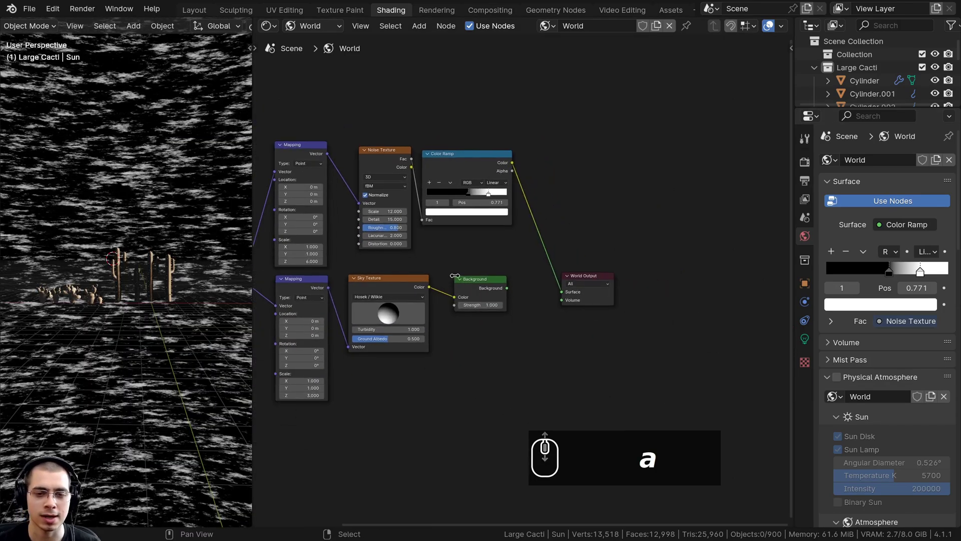
{"action": "left_click", "coordinate": [492, 277]}
{"action": "key", "text": "g"}
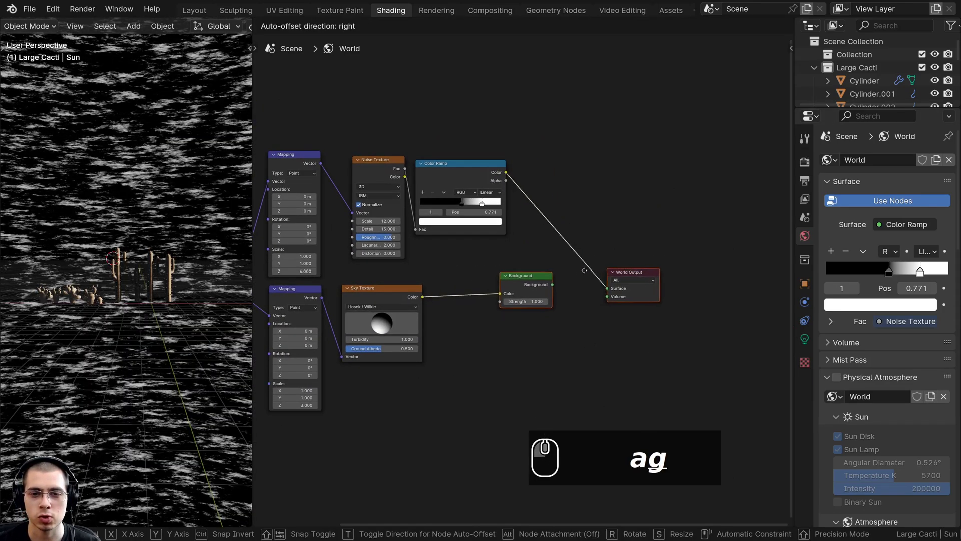
{"action": "key", "text": "a"}
{"action": "left_click", "coordinate": [601, 257]}
{"action": "scroll", "coordinate": [646, 332], "scroll_direction": "up", "scroll_amount": 3}
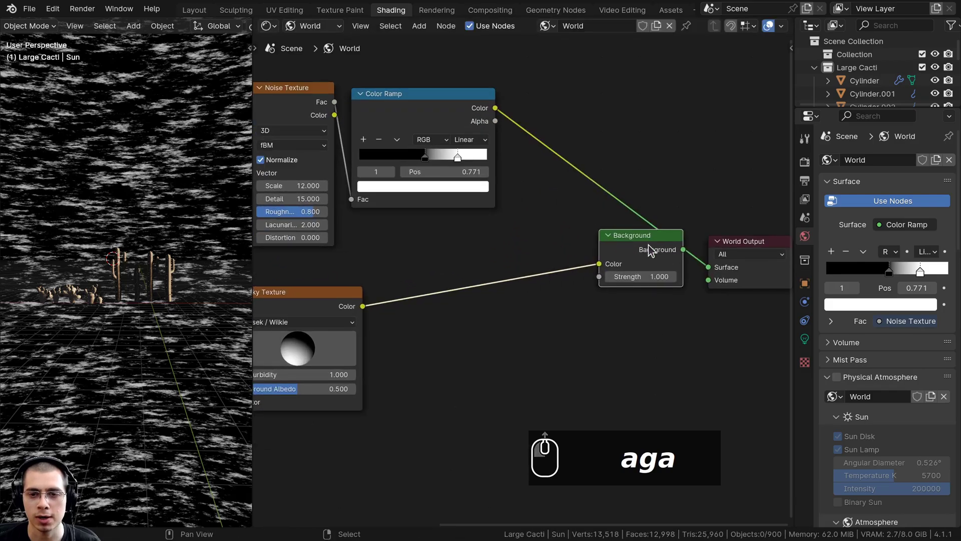
{"action": "left_click_drag", "start_coordinate": [684, 248], "coordinate": [714, 263]}
{"action": "left_click_drag", "start_coordinate": [626, 242], "coordinate": [639, 243]}
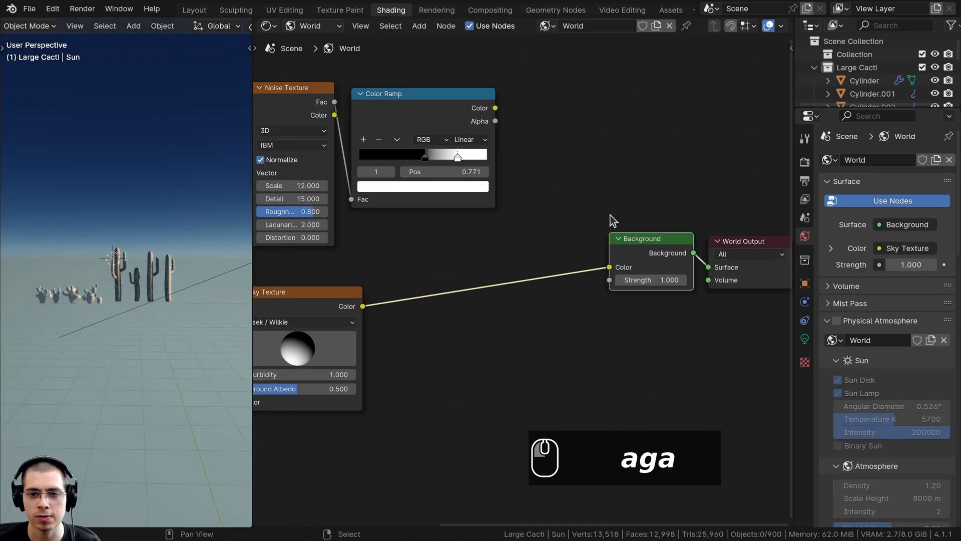
Insert a Mix Color node on the link between the Sky Texture and Background nodes.
{"action": "scroll", "coordinate": [698, 297], "scroll_direction": "down", "scroll_amount": 2}
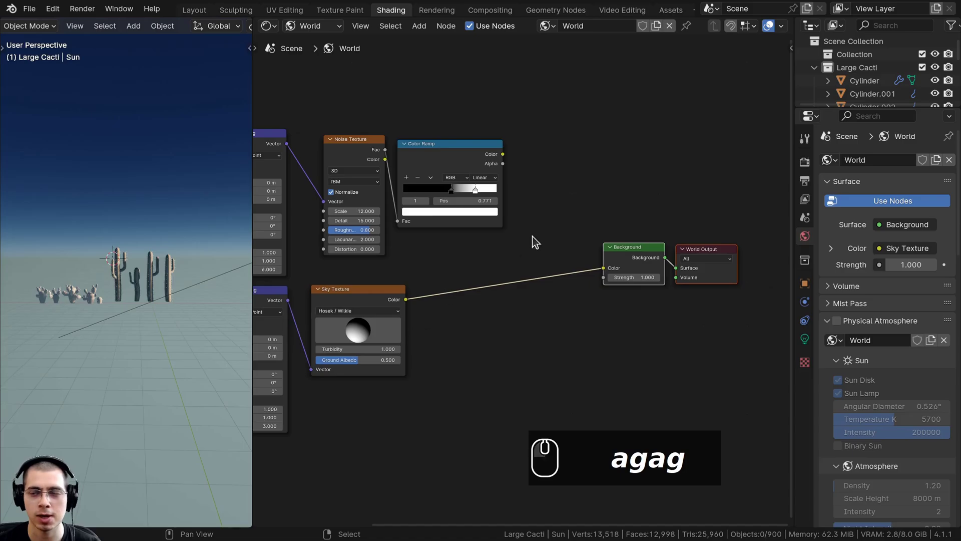
{"action": "key", "text": "shift+a"}
{"action": "type", "text": "m"}
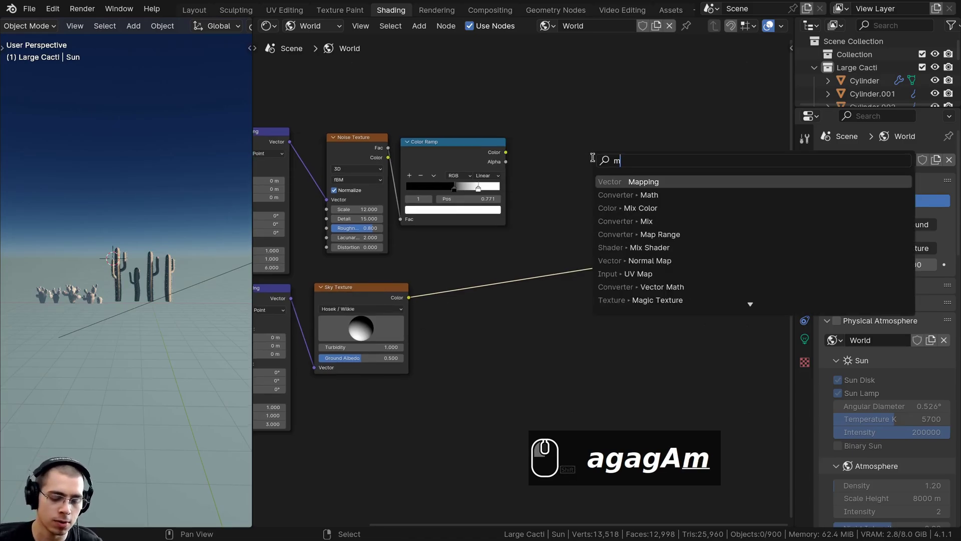
{"action": "type", "text": "ix c"}
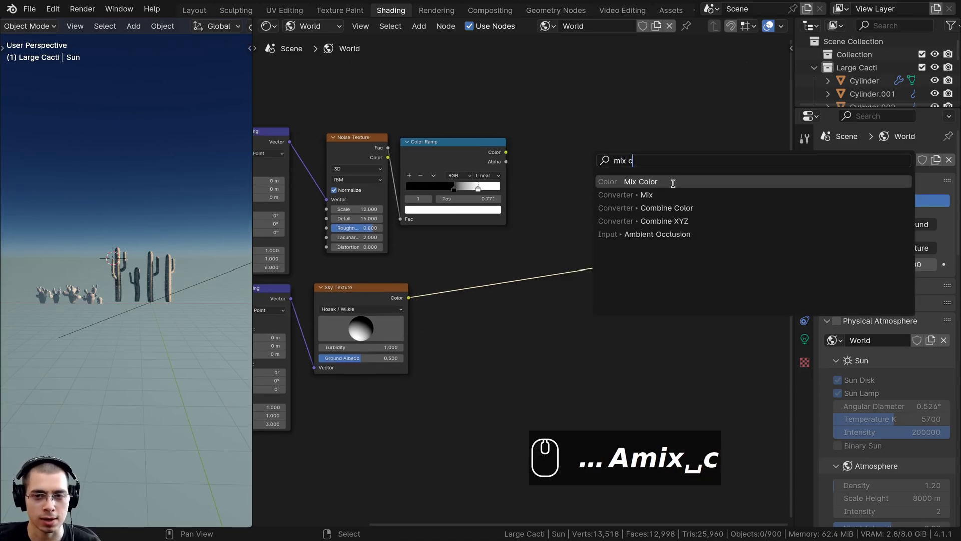
{"action": "left_click", "coordinate": [673, 183]}
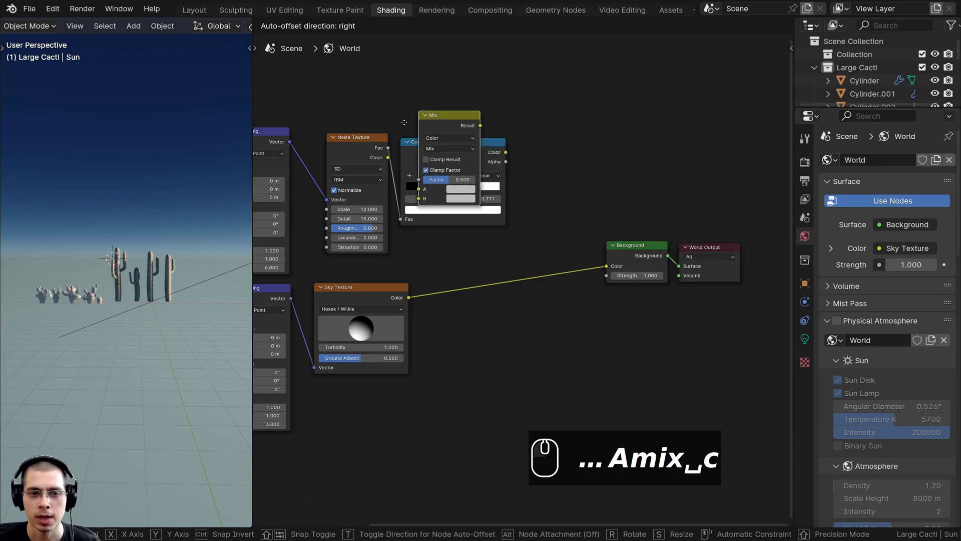
{"action": "left_click", "coordinate": [549, 191]}
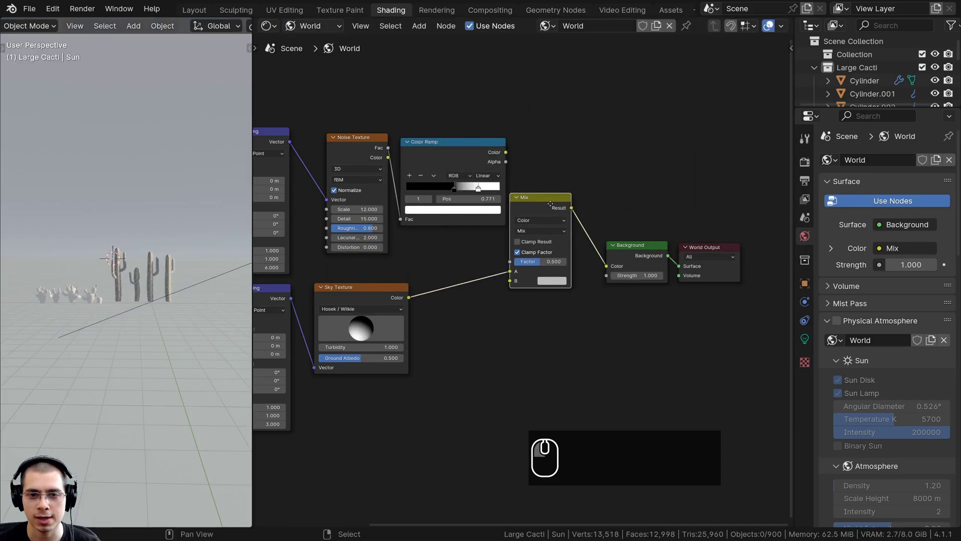
Connect the Color Ramp's Color output to the Mix node's Factor so the noise masks the clouds.
{"action": "scroll", "coordinate": [384, 265], "scroll_direction": "up", "scroll_amount": 2}
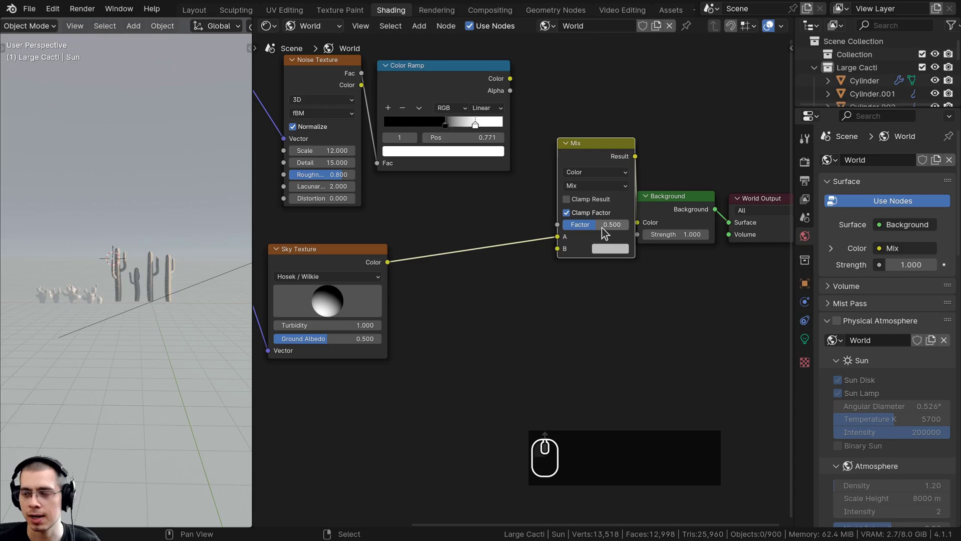
{"action": "mouse_move", "coordinate": [558, 235]}
{"action": "left_mouse_down"}
{"action": "mouse_move", "coordinate": [544, 232]}
{"action": "mouse_move", "coordinate": [557, 236]}
{"action": "left_mouse_up"}
{"action": "left_click_drag", "start_coordinate": [585, 145], "coordinate": [569, 137]}
{"action": "left_click_drag", "start_coordinate": [491, 78], "coordinate": [542, 216]}
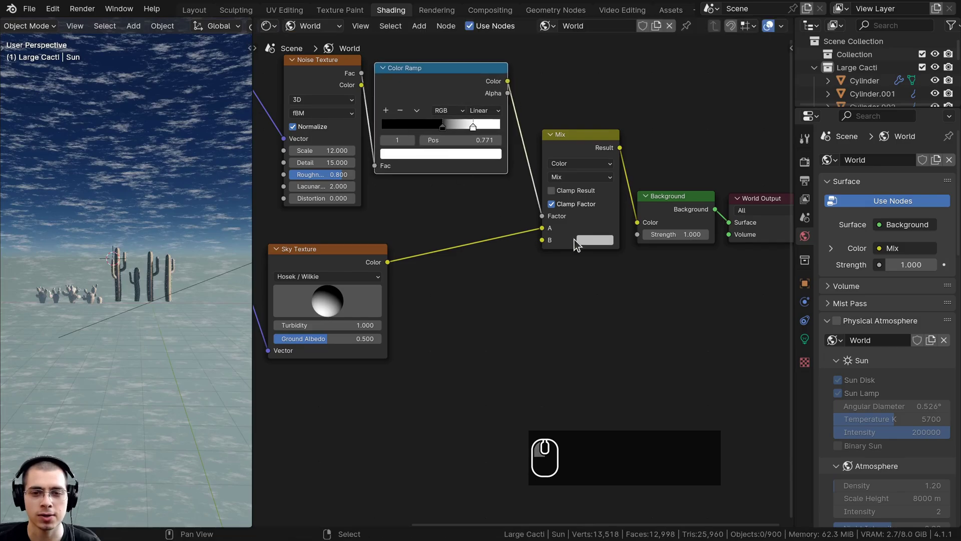
Set the Mix node's B colour to pure white and check the clouds in the viewport.
{"action": "scroll", "coordinate": [542, 231], "scroll_direction": "up", "scroll_amount": 2}
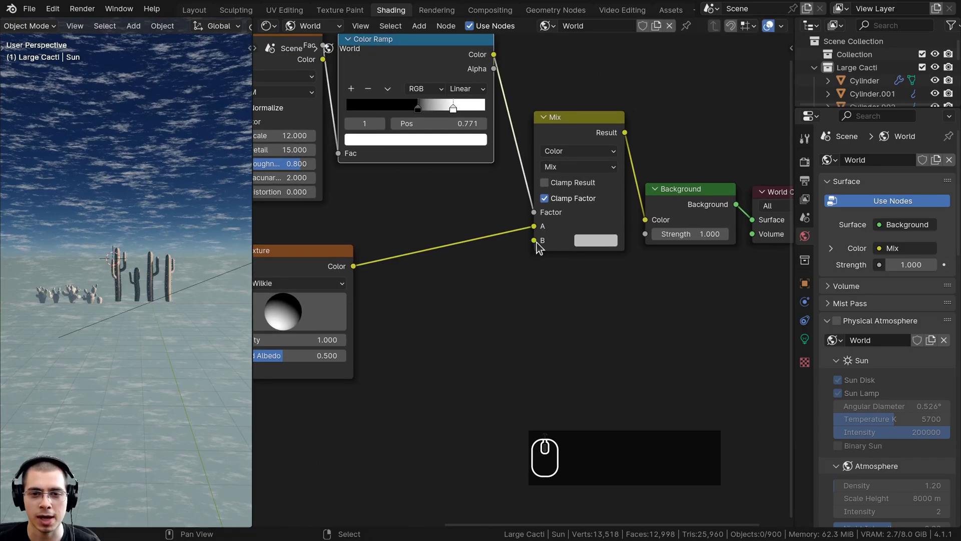
{"action": "left_click", "coordinate": [596, 239]}
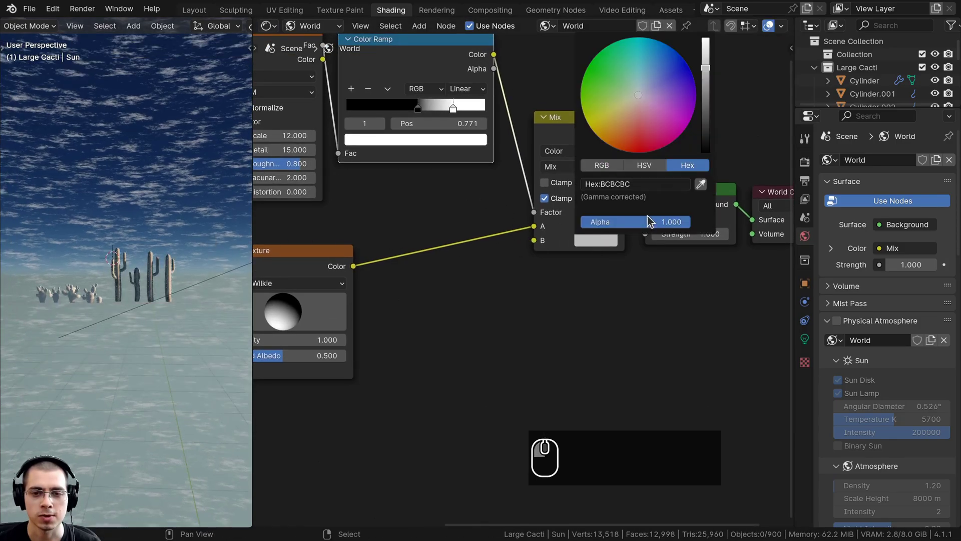
{"action": "left_click_drag", "start_coordinate": [705, 66], "coordinate": [705, 38]}
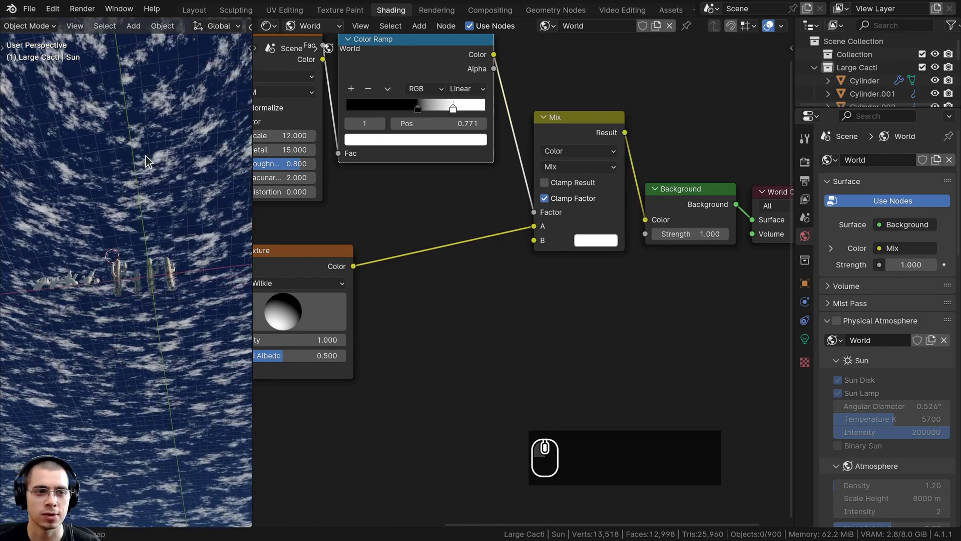
{"action": "scroll", "coordinate": [173, 266], "scroll_direction": "down", "scroll_amount": 2}
{"action": "scroll", "coordinate": [174, 267], "scroll_direction": "up", "scroll_amount": 5}
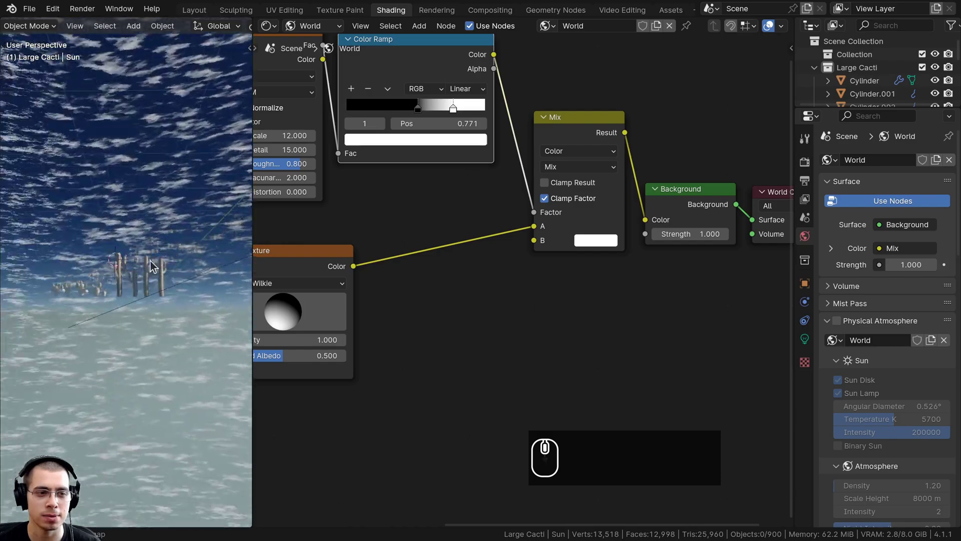
{"action": "scroll", "coordinate": [265, 277], "scroll_direction": "down", "scroll_amount": 3}
Make room beside the Sky Texture and insert an RGB Curves node between it and the Mix node's A input.
{"action": "middle_click_drag", "start_coordinate": [236, 273], "coordinate": [240, 273]}
{"action": "middle_click_drag", "start_coordinate": [321, 274], "coordinate": [370, 259]}
{"action": "left_click", "coordinate": [421, 260]}
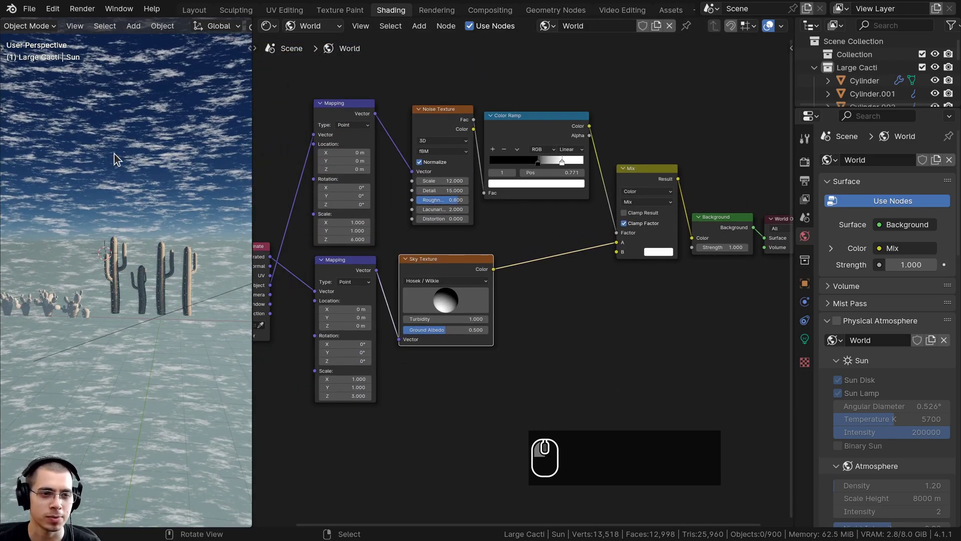
{"action": "left_click_drag", "start_coordinate": [412, 267], "coordinate": [405, 266]}
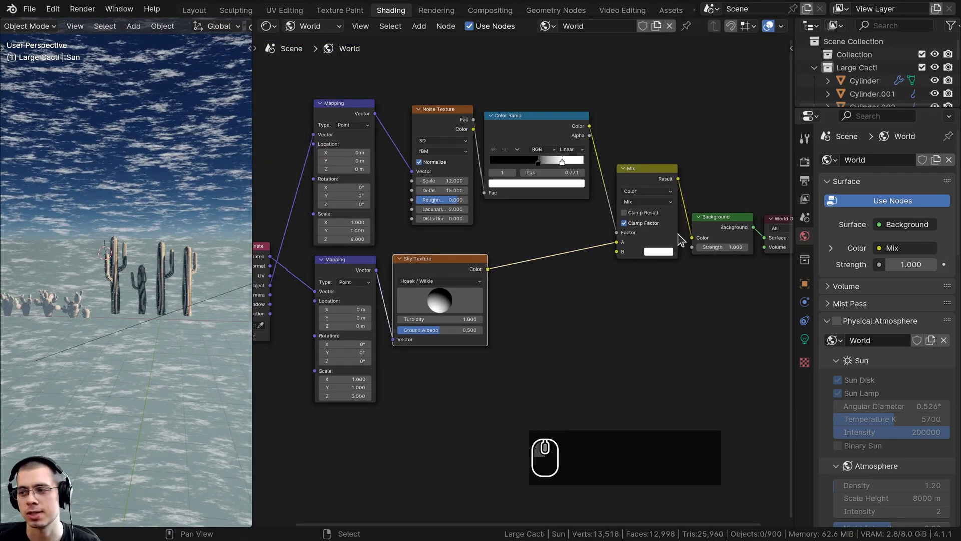
{"action": "scroll", "coordinate": [524, 281], "scroll_direction": "up", "scroll_amount": 1}
{"action": "key", "text": "shift+a"}
{"action": "left_click", "coordinate": [549, 217]}
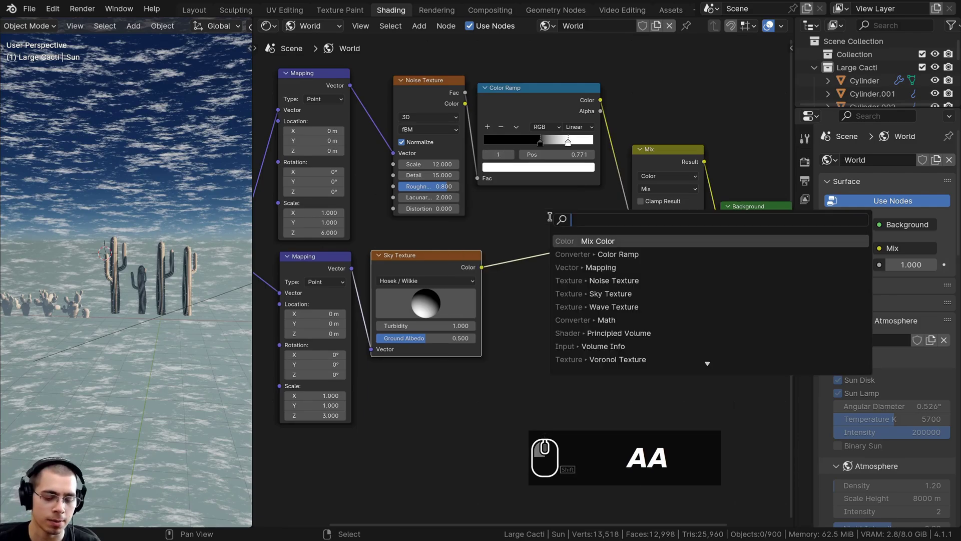
{"action": "type", "text": "rgb"}
{"action": "left_click", "coordinate": [583, 267]}
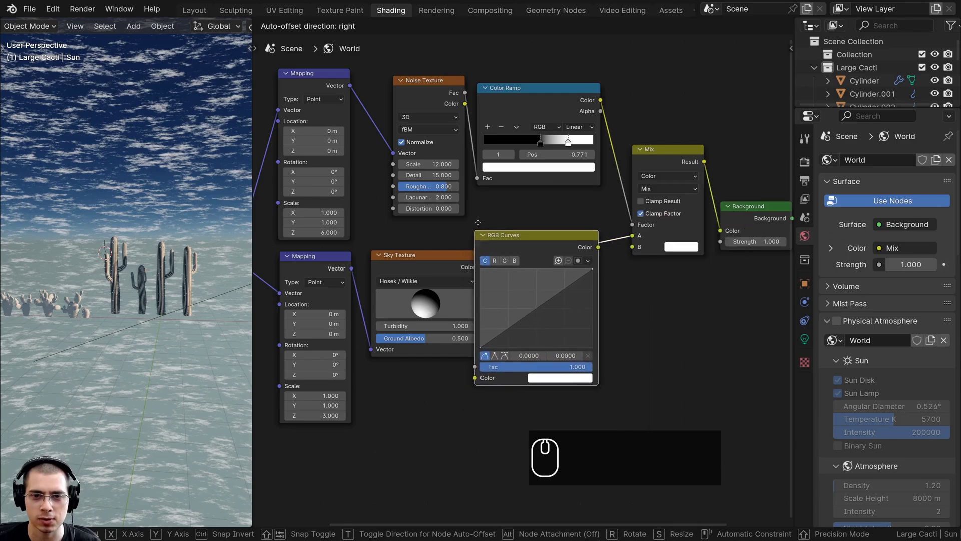
{"action": "left_click", "coordinate": [582, 242]}
{"action": "left_click_drag", "start_coordinate": [582, 243], "coordinate": [562, 242]}
Shape the combined RGB curve with points at about (0.70, 0.58) and (0.22, 0.29) to soften the sky's contrast.
{"action": "scroll", "coordinate": [569, 300], "scroll_direction": "up", "scroll_amount": 2}
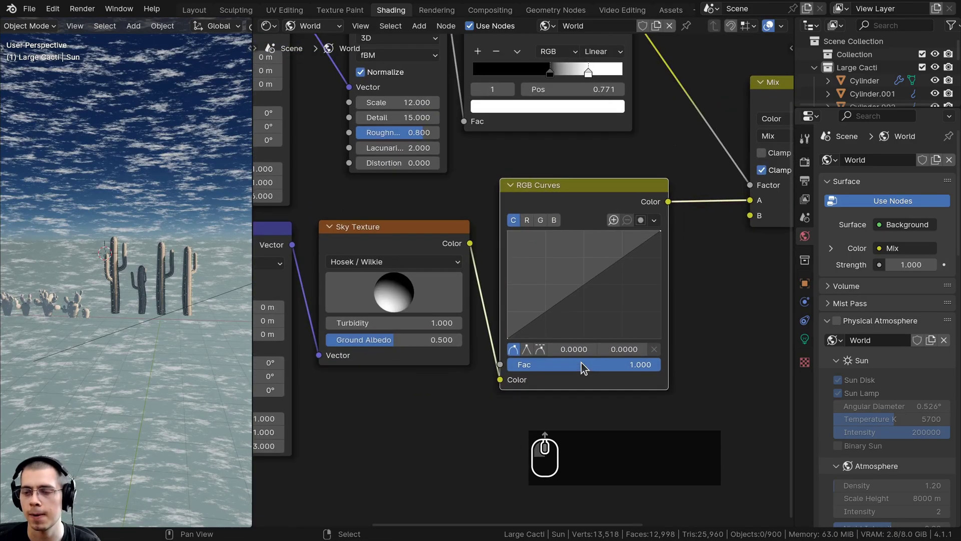
{"action": "scroll", "coordinate": [536, 223], "scroll_direction": "up", "scroll_amount": 2}
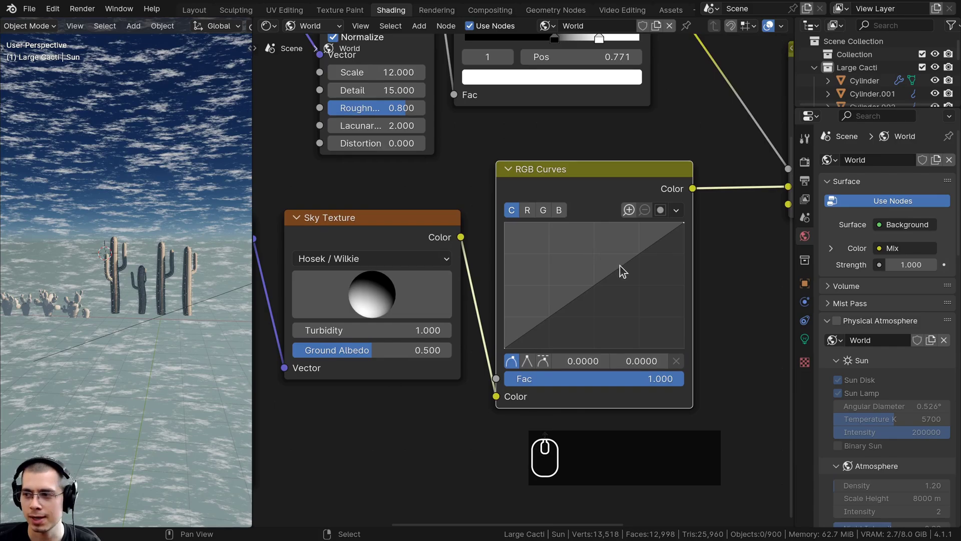
{"action": "left_click_drag", "start_coordinate": [620, 266], "coordinate": [542, 317]}
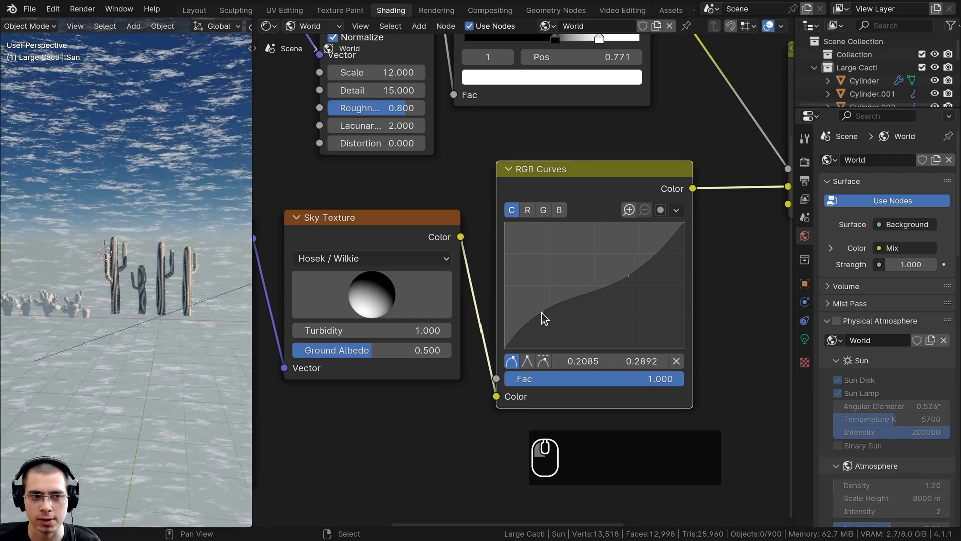
{"action": "left_click_drag", "start_coordinate": [629, 276], "coordinate": [630, 275]}
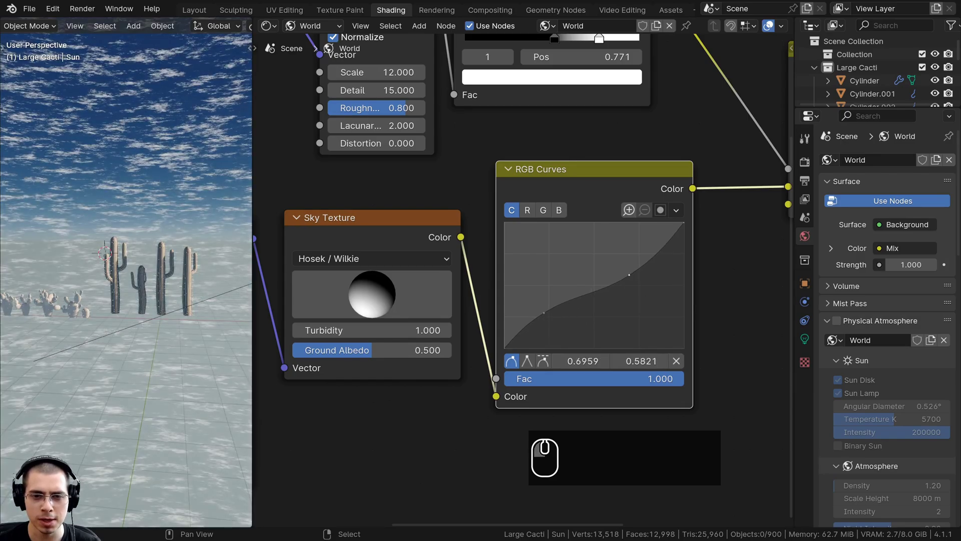
{"action": "left_click_drag", "start_coordinate": [544, 313], "coordinate": [544, 312]}
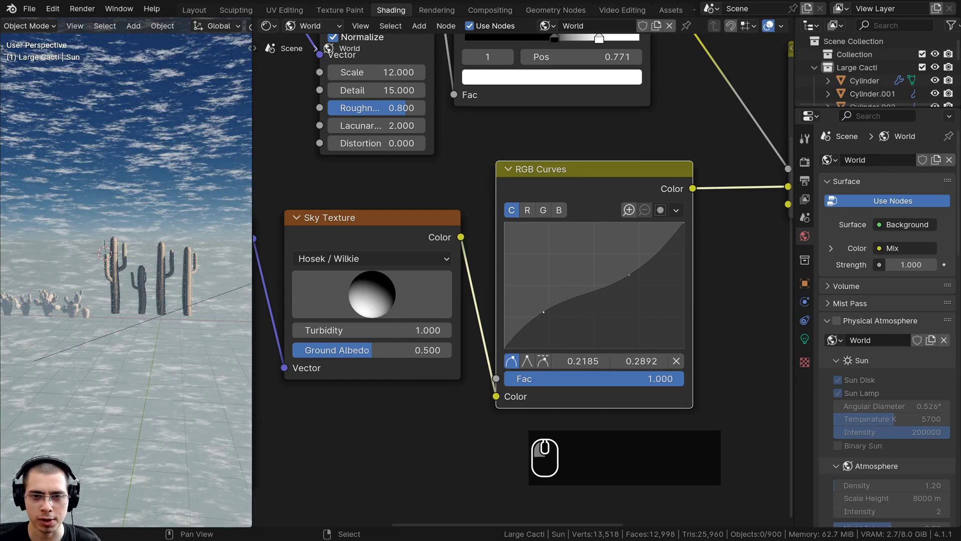
Raise the middle of the red curve with a point at about (0.475, 0.543).
{"action": "left_click", "coordinate": [528, 213]}
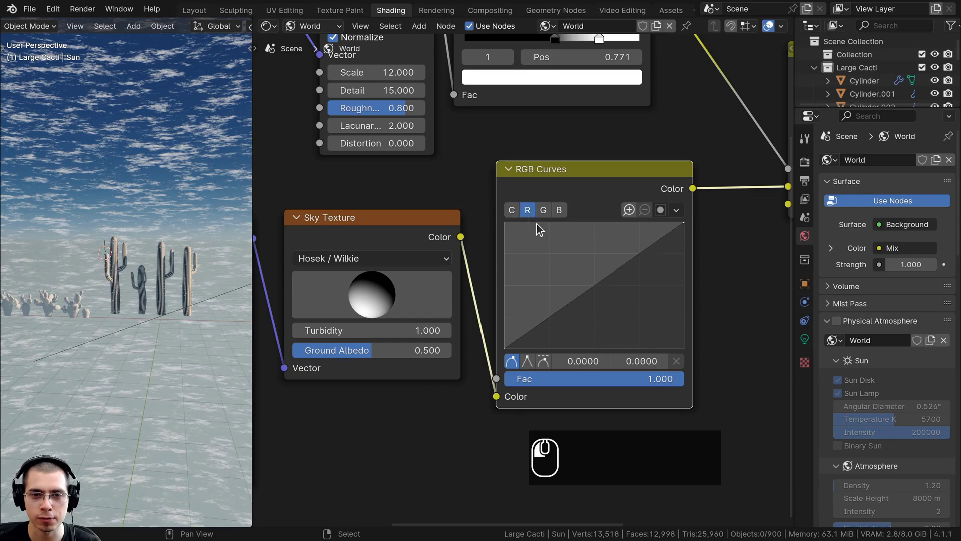
{"action": "left_click", "coordinate": [595, 285]}
{"action": "left_click_drag", "start_coordinate": [595, 287], "coordinate": [590, 280]}
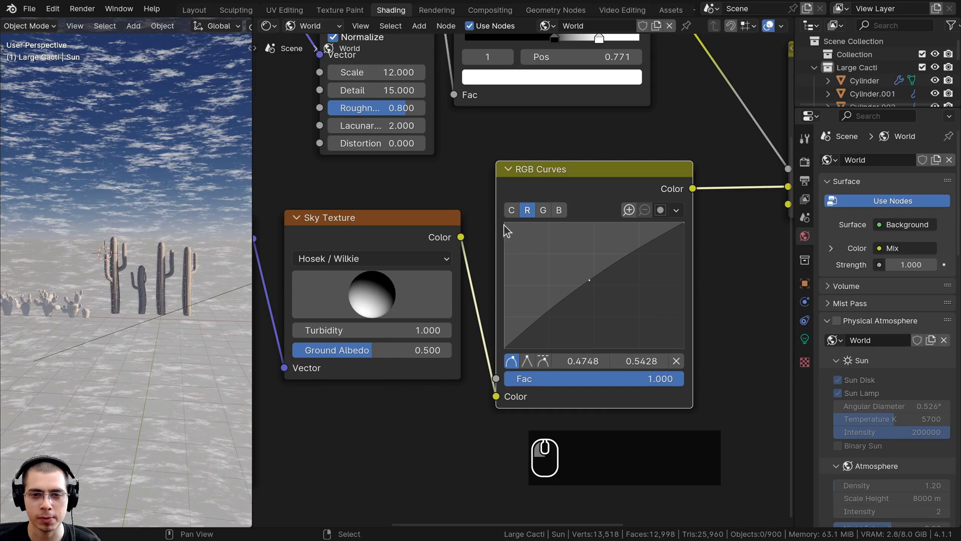
Raise the middle of the blue curve with a point at about (0.467, 0.543) and check the sky behind the cacti.
{"action": "left_click", "coordinate": [559, 213]}
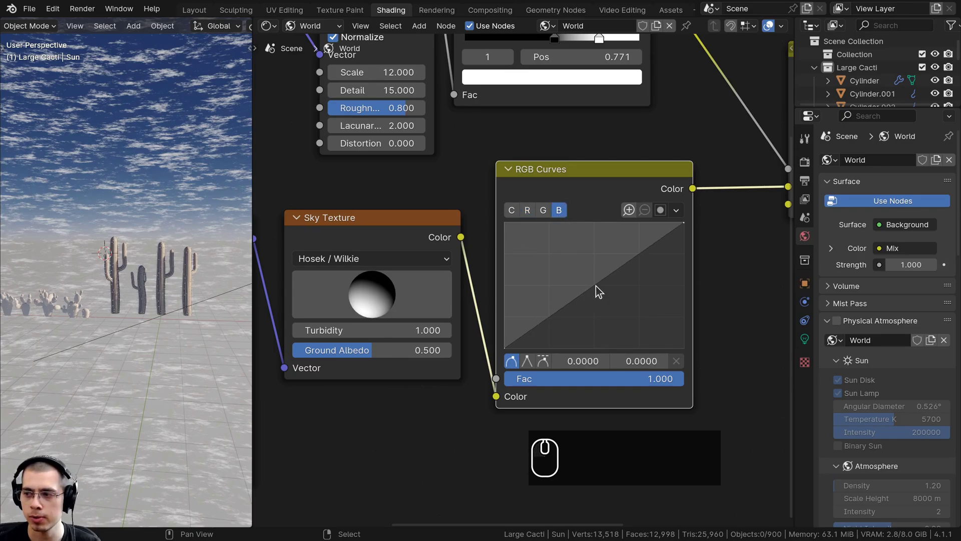
{"action": "left_click_drag", "start_coordinate": [599, 292], "coordinate": [587, 280]}
{"action": "scroll", "coordinate": [321, 386], "scroll_direction": "down", "scroll_amount": 3}
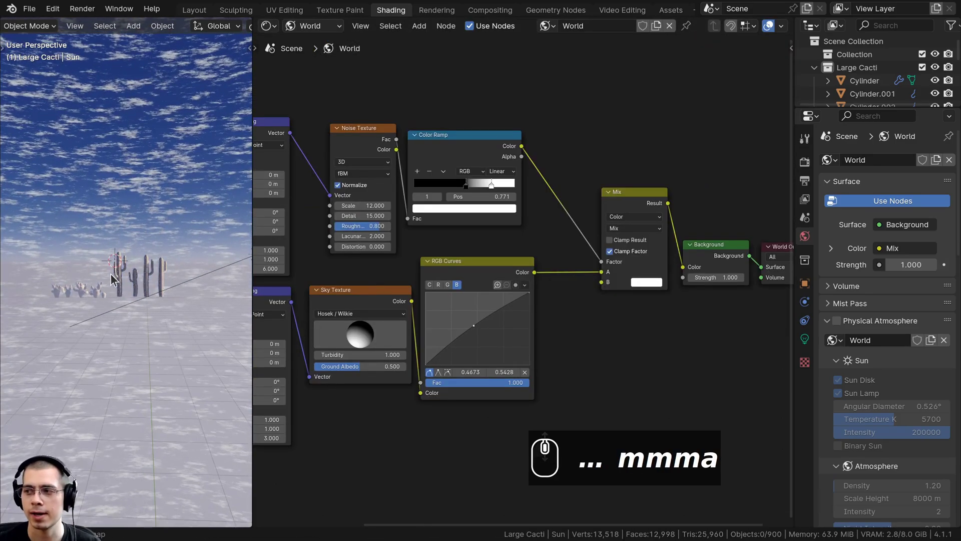
{"action": "scroll", "coordinate": [114, 279], "scroll_direction": "up", "scroll_amount": 6}
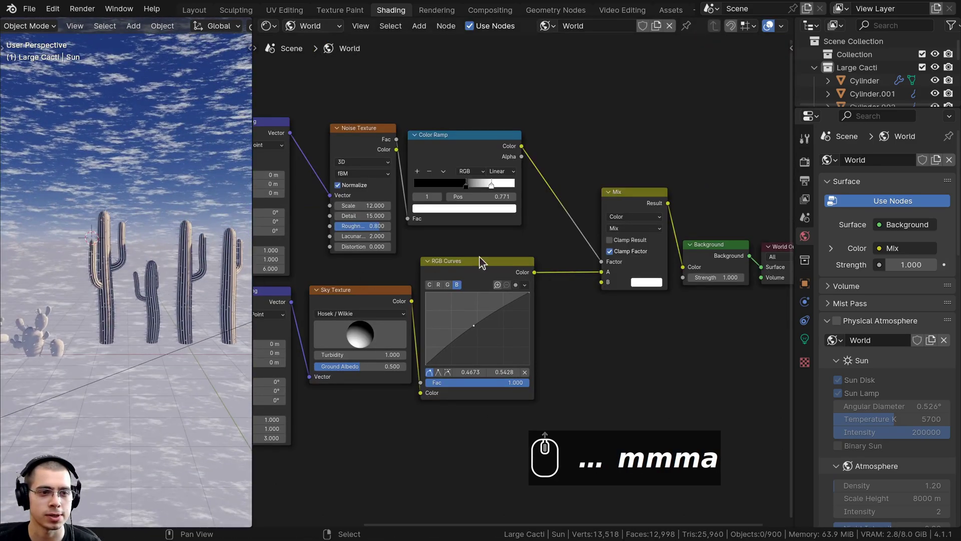
{"action": "scroll", "coordinate": [481, 261], "scroll_direction": "down", "scroll_amount": 4}
{"action": "scroll", "coordinate": [296, 38], "scroll_direction": "up", "scroll_amount": 8}
Switch the shader editor from World to Object shading and save the file.
{"action": "left_click", "coordinate": [301, 29]}
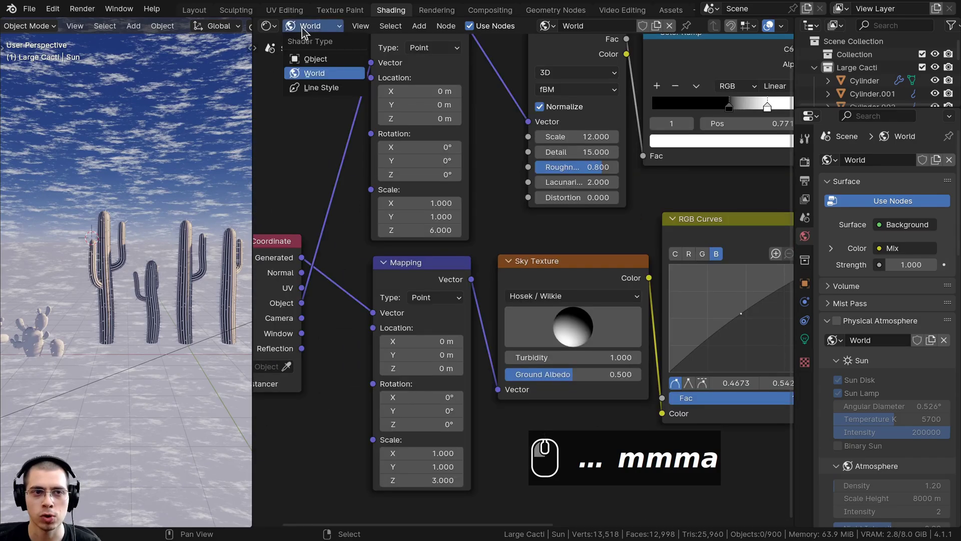
{"action": "left_click", "coordinate": [314, 57]}
{"action": "scroll", "coordinate": [127, 231], "scroll_direction": "down", "scroll_amount": 5, "text": "shift"}
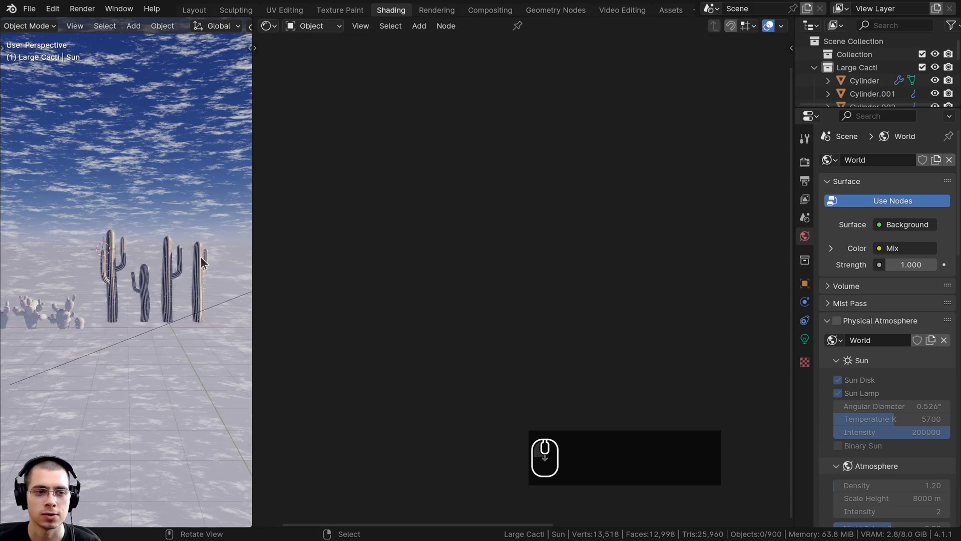
{"action": "scroll", "coordinate": [168, 260], "scroll_direction": "down", "scroll_amount": 2, "text": "shift"}
{"action": "key", "text": "ctrl+s"}
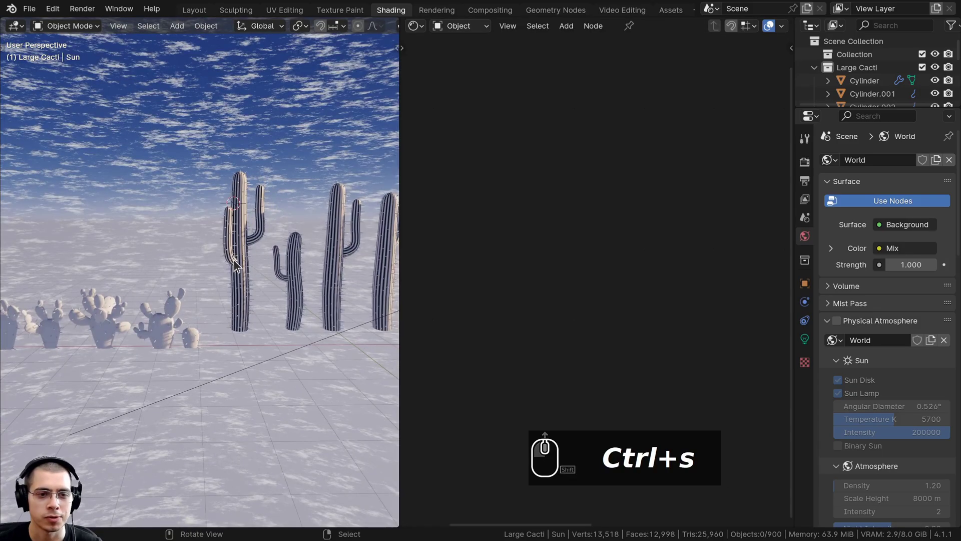
Enlarge the outliner until all the Large Cacti, Small Cacti and Spike collection entries fit.
{"action": "scroll", "coordinate": [233, 264], "scroll_direction": "down", "scroll_amount": 2, "text": "shift"}
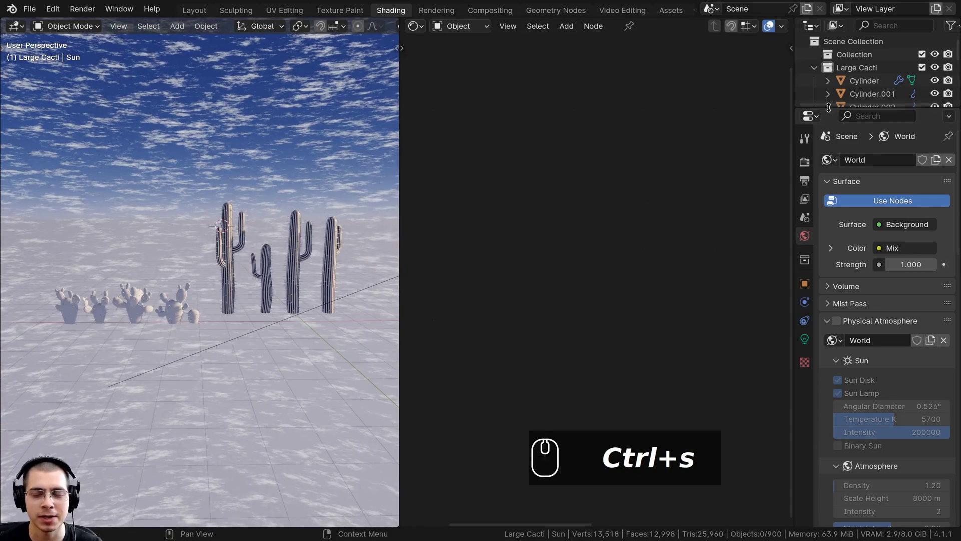
{"action": "left_click_drag", "start_coordinate": [829, 106], "coordinate": [830, 284]}
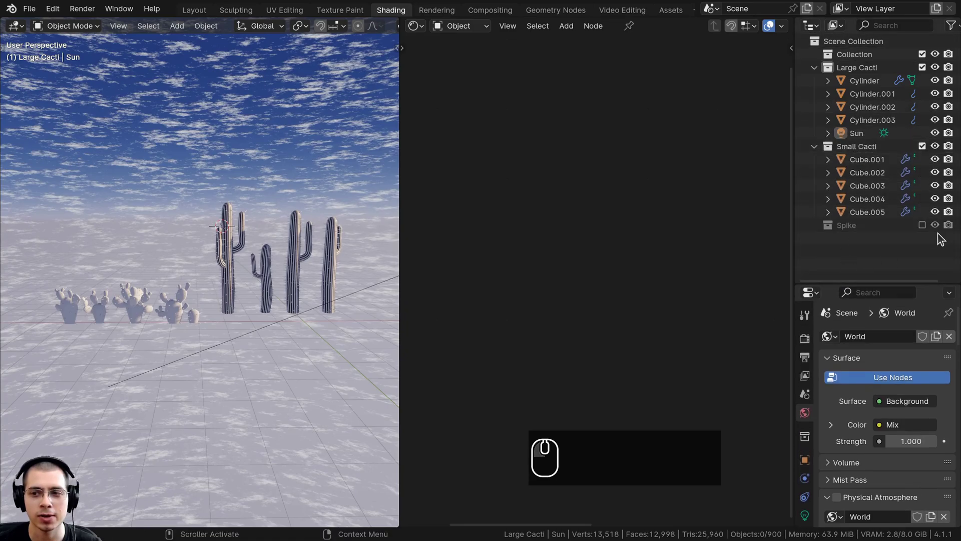
Enable the Spike collection, select its Cube object beside the large cacti and give it a new material named "Spike".
{"action": "left_click", "coordinate": [922, 225]}
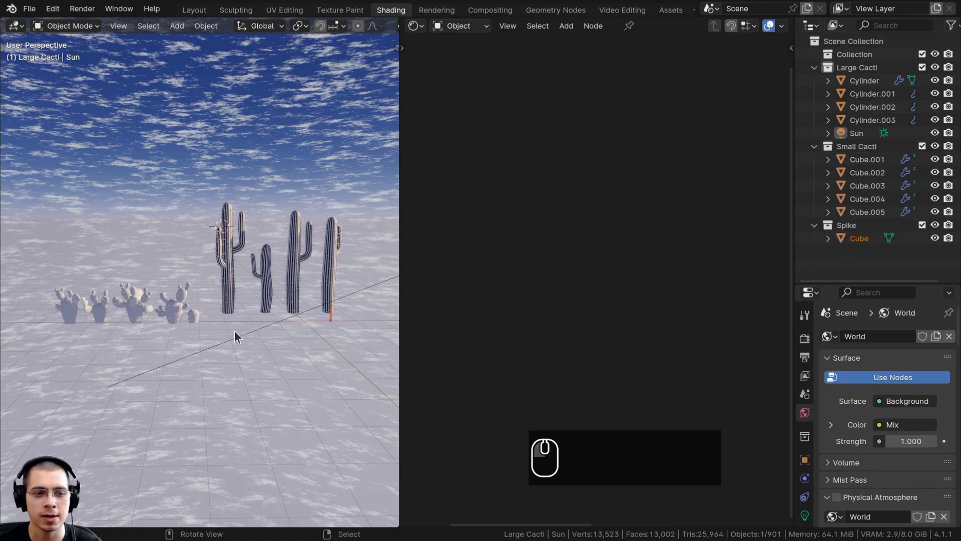
{"action": "scroll", "coordinate": [210, 310], "scroll_direction": "up", "scroll_amount": 3}
{"action": "left_click", "coordinate": [165, 276]}
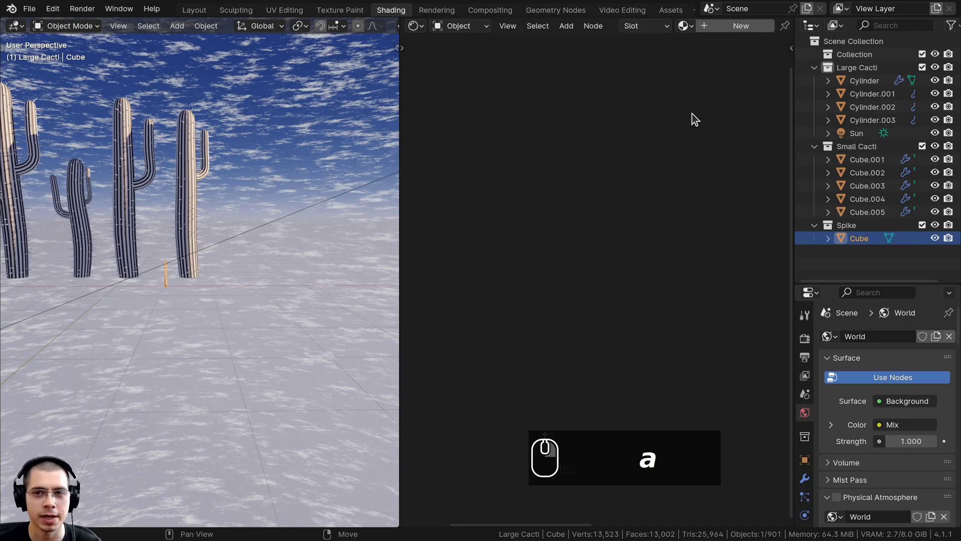
{"action": "key", "text": "Home"}
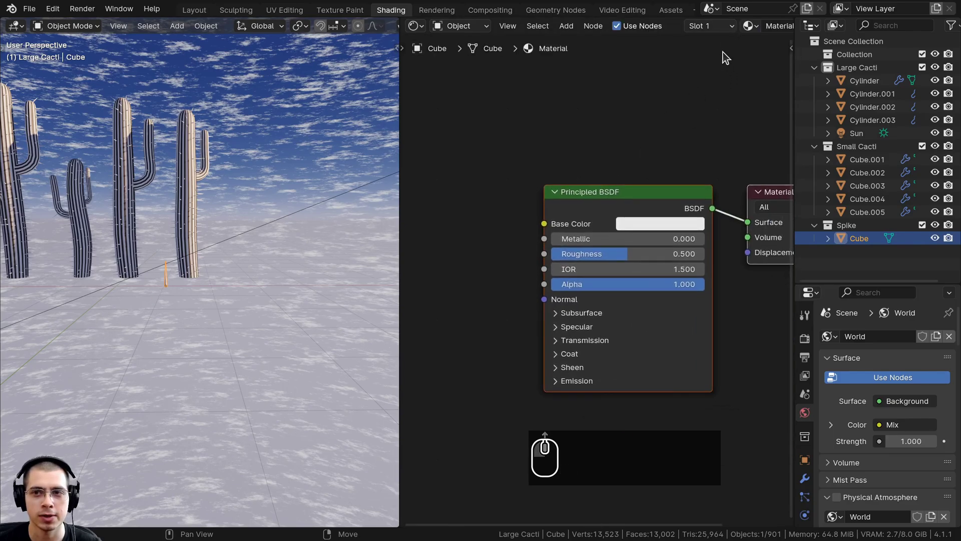
{"action": "double_click", "coordinate": [766, 26]}
{"action": "type", "text": "Spike"}
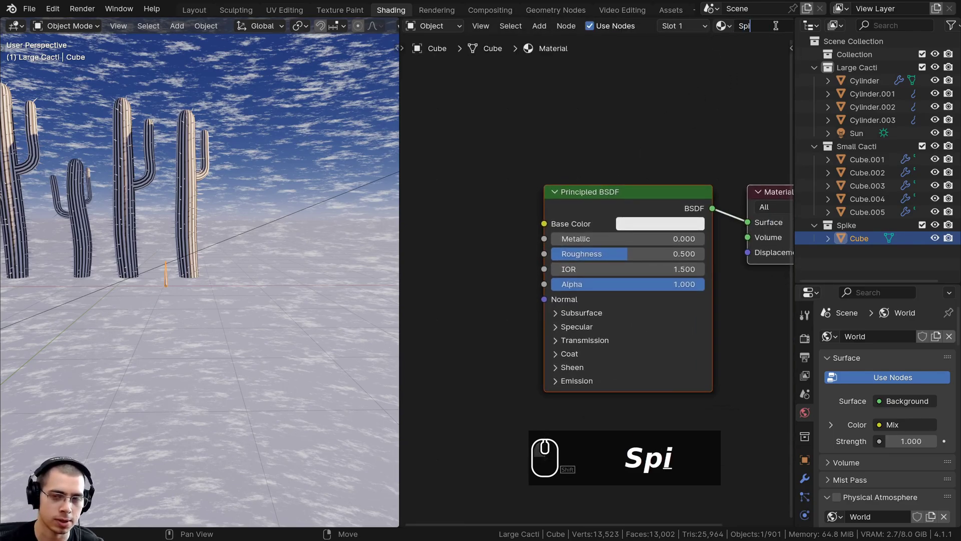
{"action": "key", "text": "Return"}
Give the Spike material the pale yellow base colour CCC397 and a roughness of 0.75.
{"action": "scroll", "coordinate": [613, 280], "scroll_direction": "up", "scroll_amount": 1}
{"action": "key", "text": "ctrl+v"}
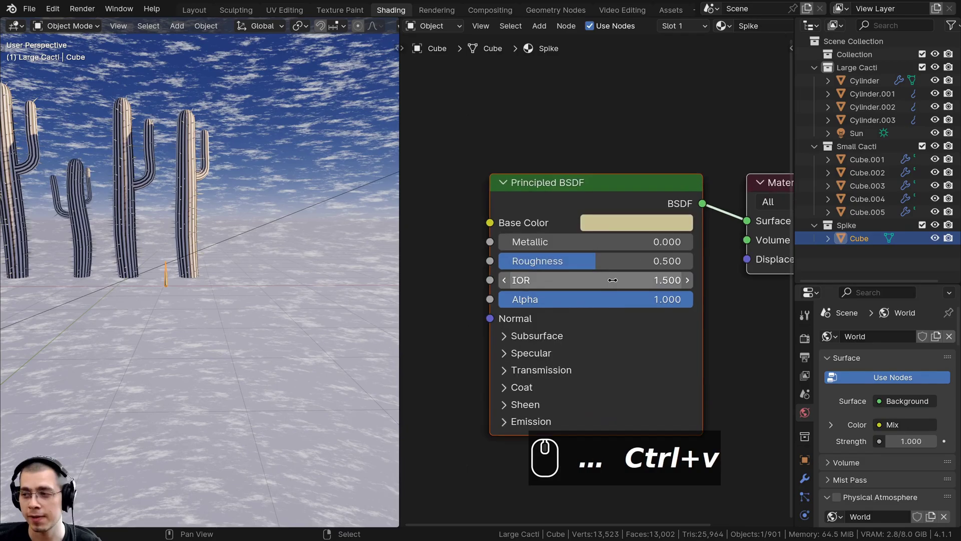
{"action": "left_click", "coordinate": [585, 263]}
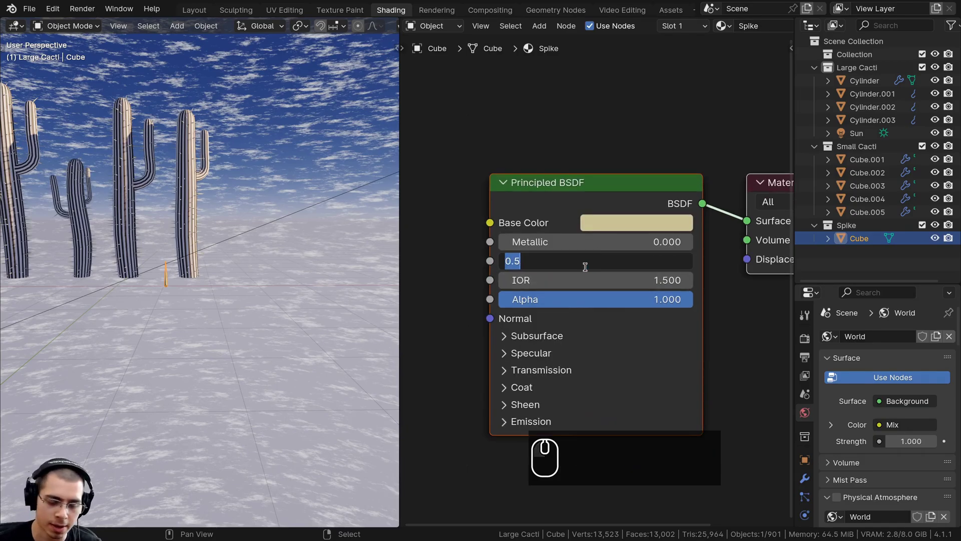
{"action": "type", "text": ".75"}
{"action": "key", "text": "Return"}
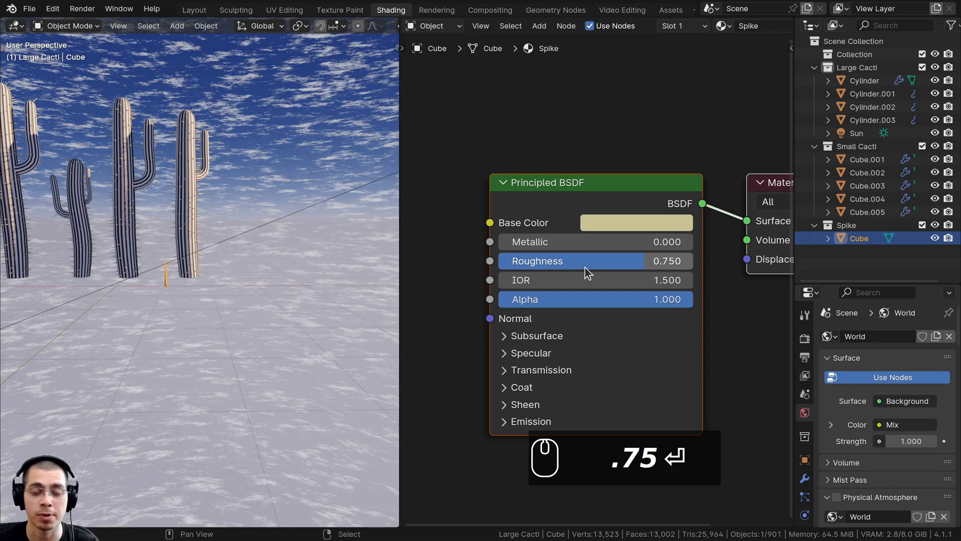
{"action": "left_click", "coordinate": [626, 222]}
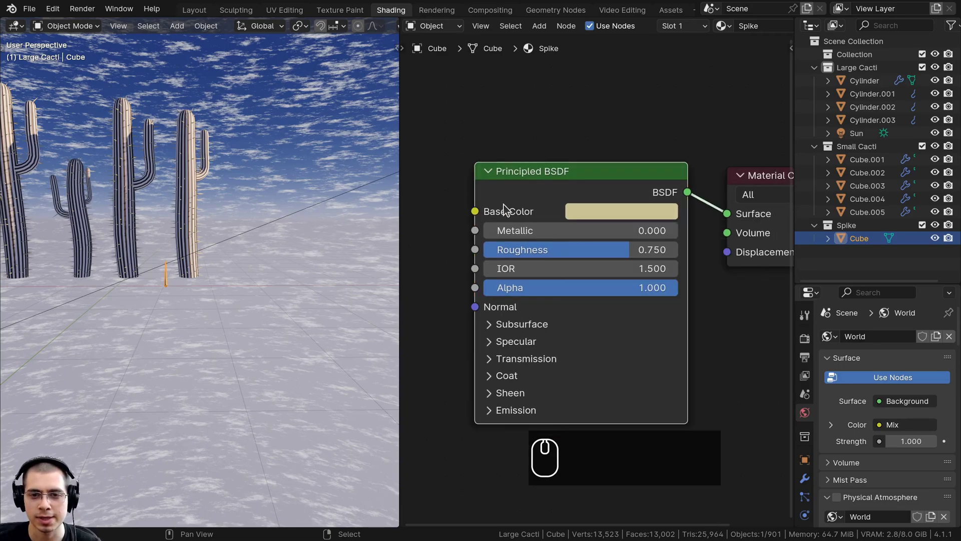
{"action": "middle_click_drag", "start_coordinate": [596, 211], "coordinate": [595, 90]}
{"action": "left_click", "coordinate": [595, 91]}
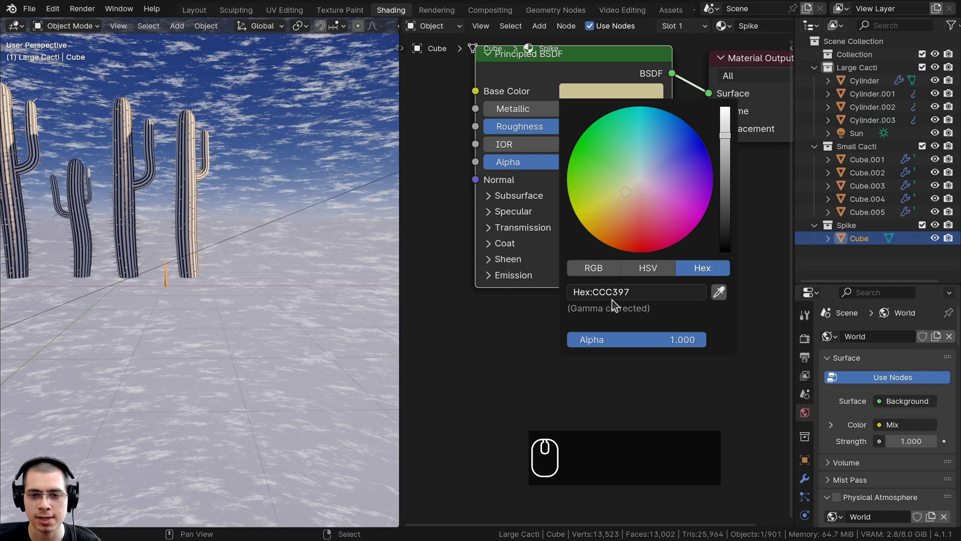
{"action": "scroll", "coordinate": [191, 312], "scroll_direction": "up", "scroll_amount": 5}
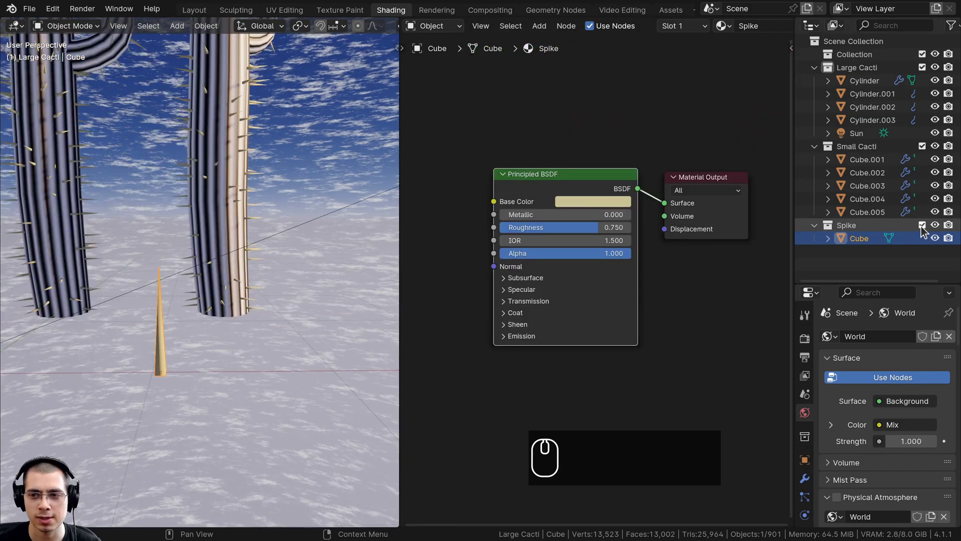
Exclude the Spike collection from the view layer and collapse the Small Cacti and Large Cacti collections in the outliner.
{"action": "left_click", "coordinate": [922, 225]}
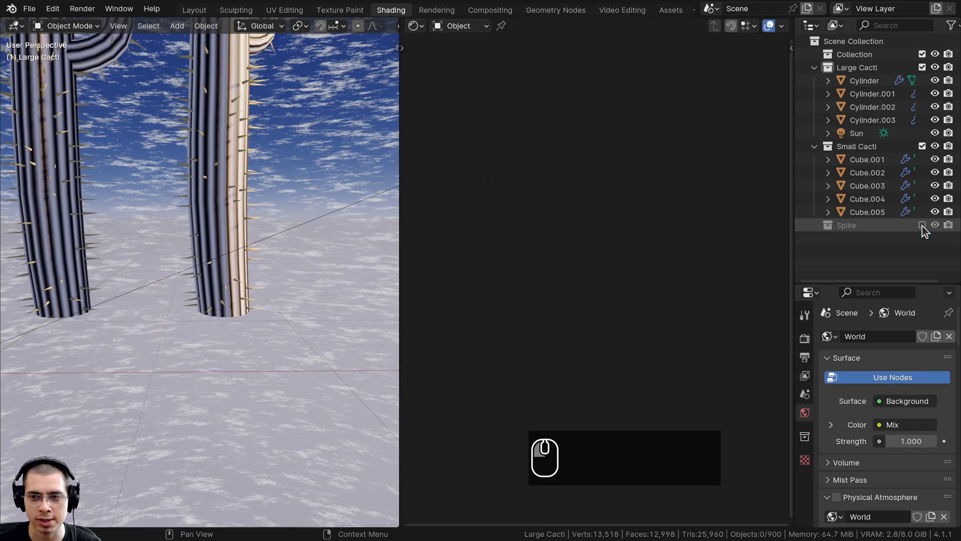
{"action": "left_click", "coordinate": [814, 146]}
{"action": "left_click", "coordinate": [815, 67]}
Select the tallest large cactus and bring its Large Cacti material nodes into view.
{"action": "scroll", "coordinate": [211, 250], "scroll_direction": "down", "scroll_amount": 3}
{"action": "middle_click_drag", "start_coordinate": [138, 265], "coordinate": [203, 317], "text": "shift"}
{"action": "scroll", "coordinate": [211, 299], "scroll_direction": "down", "scroll_amount": 2}
{"action": "scroll", "coordinate": [204, 316], "scroll_direction": "up", "scroll_amount": 2}
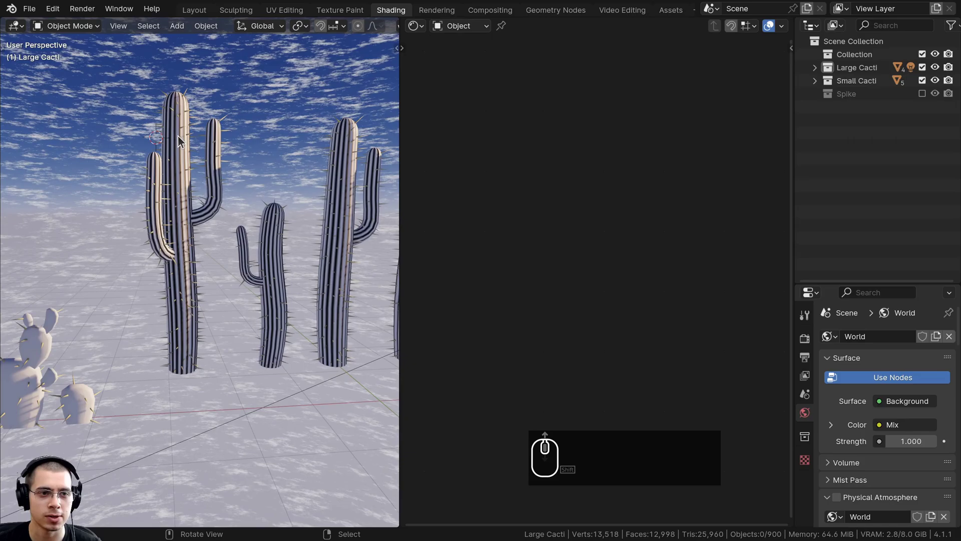
{"action": "left_click", "coordinate": [179, 135]}
{"action": "scroll", "coordinate": [166, 300], "scroll_direction": "up", "scroll_amount": 4}
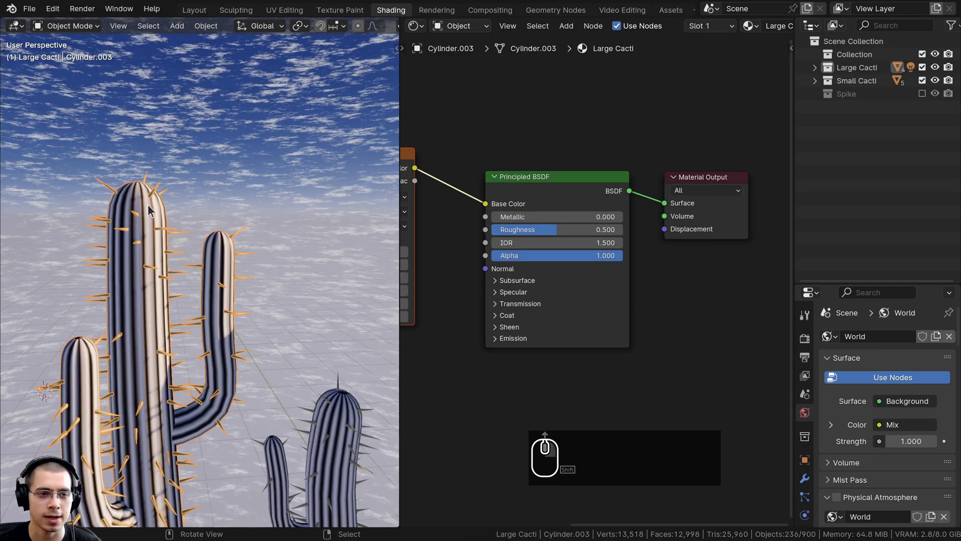
{"action": "scroll", "coordinate": [517, 239], "scroll_direction": "down", "scroll_amount": 2}
{"action": "middle_click_drag", "start_coordinate": [517, 240], "coordinate": [601, 235]}
{"action": "middle_click_drag", "start_coordinate": [149, 286], "coordinate": [167, 191]}
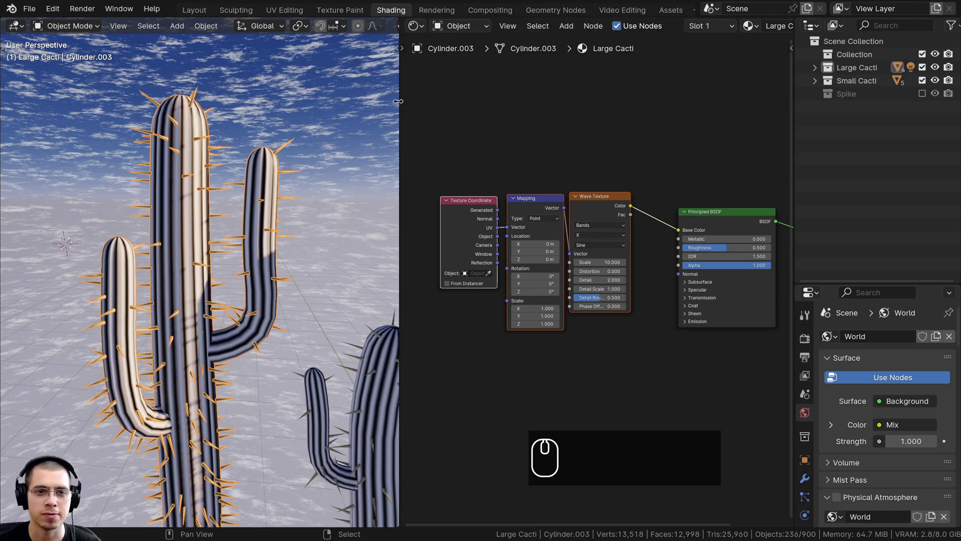
Widen the shader editor and move the Texture Coordinate, Mapping and Wave Texture nodes away from the Principled BSDF to make room.
{"action": "left_click_drag", "start_coordinate": [398, 101], "coordinate": [217, 105]}
{"action": "key", "text": "a"}
{"action": "key", "text": "g"}
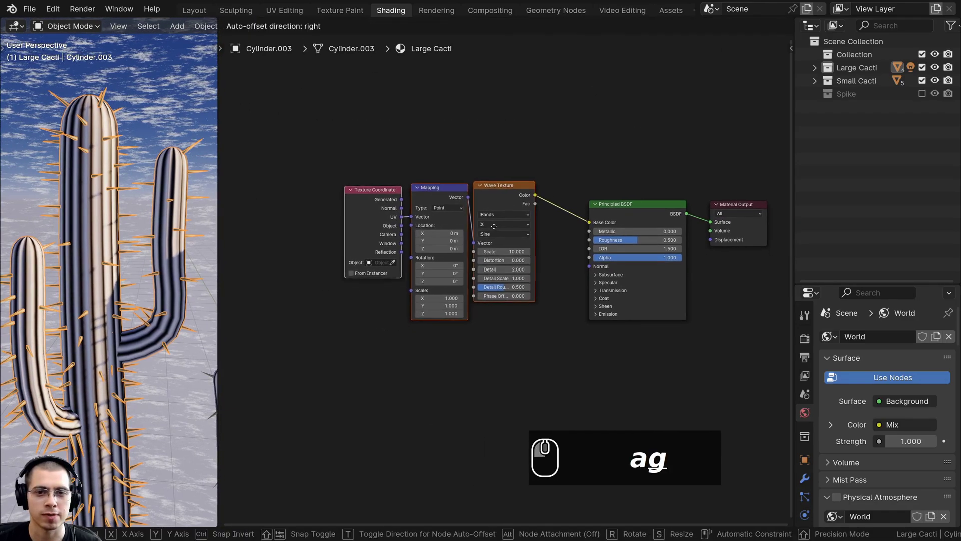
{"action": "left_click", "coordinate": [478, 223]}
{"action": "key", "text": "a"}
{"action": "scroll", "coordinate": [475, 263], "scroll_direction": "up", "scroll_amount": 2}
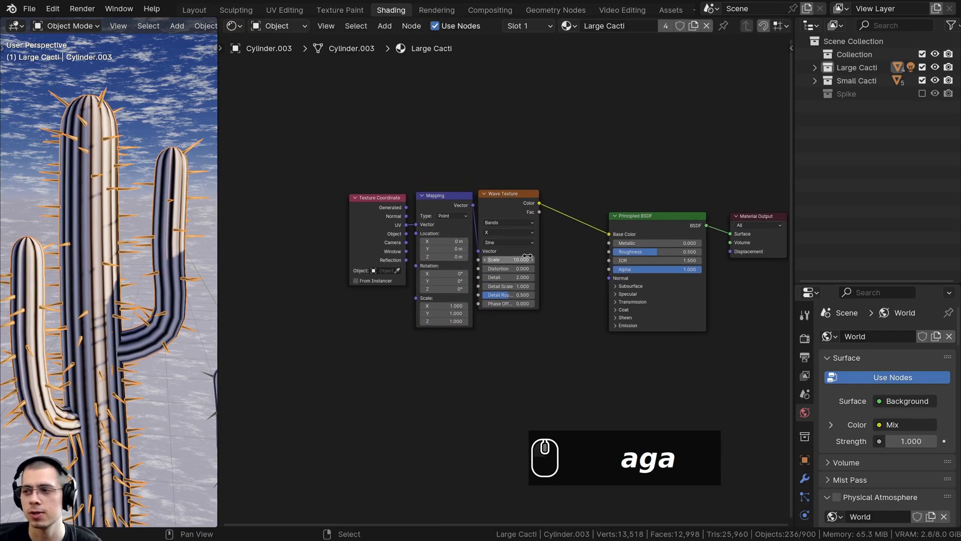
{"action": "middle_click_drag", "start_coordinate": [556, 225], "coordinate": [511, 231]}
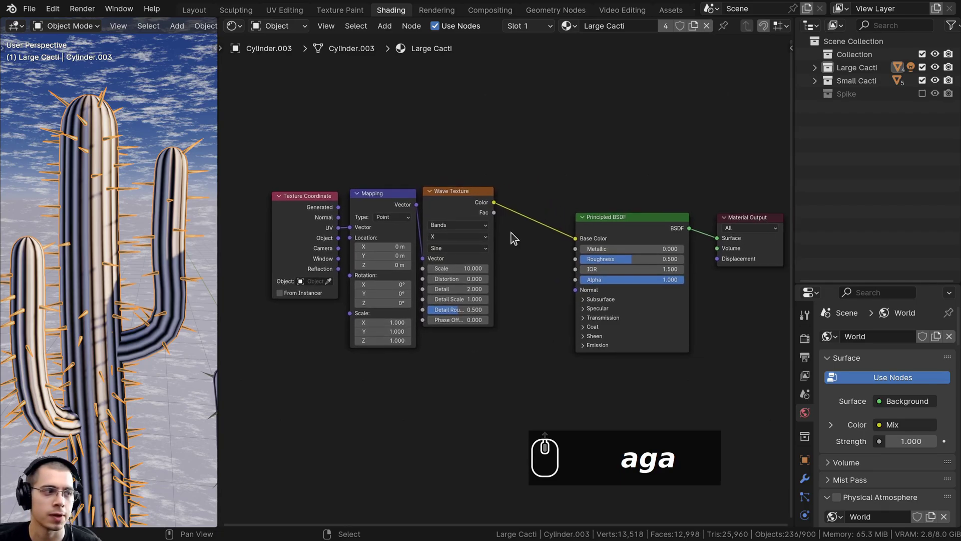
Insert a Color Ramp node between the Wave Texture colour output and the Principled BSDF base colour.
{"action": "key", "text": "shift+a"}
{"action": "left_click", "coordinate": [535, 187]}
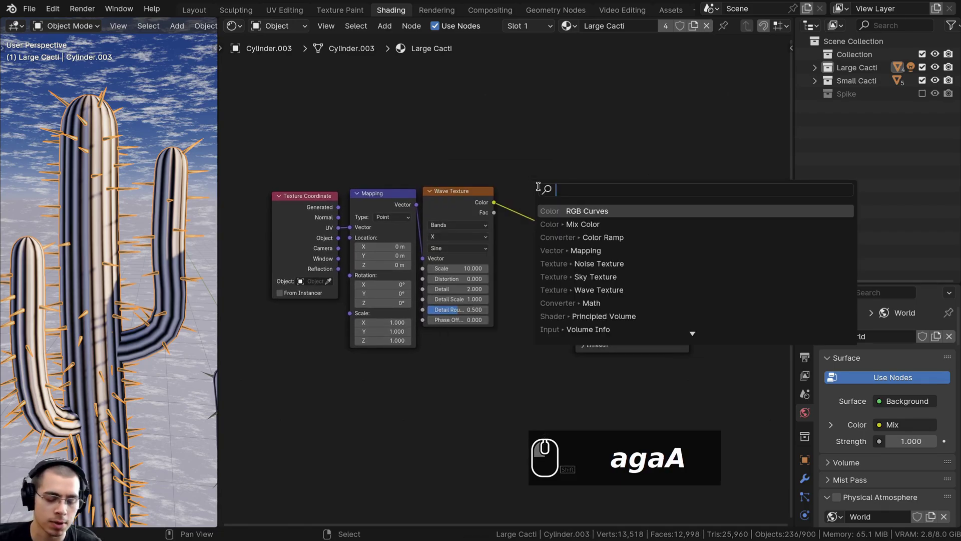
{"action": "type", "text": "colo"}
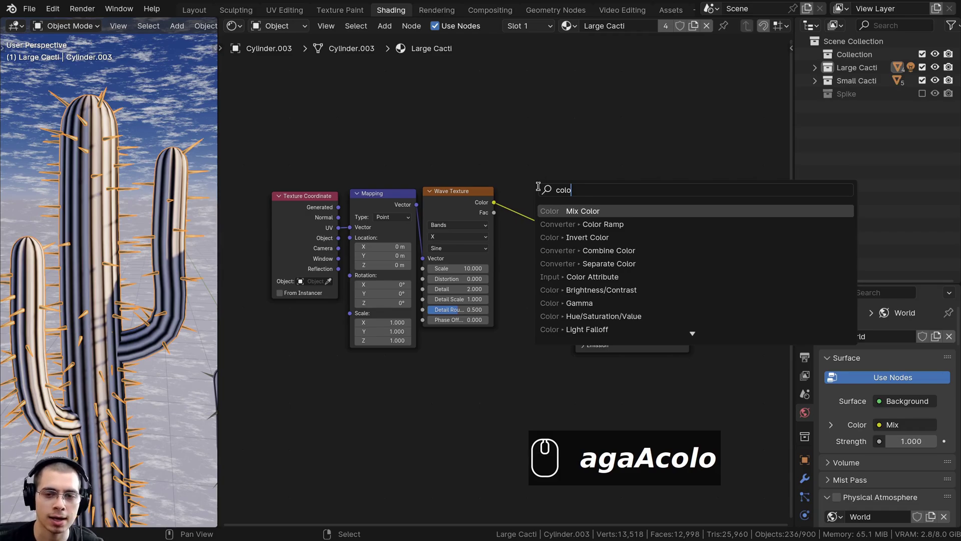
{"action": "key", "text": "Down"}
{"action": "key", "text": "Return"}
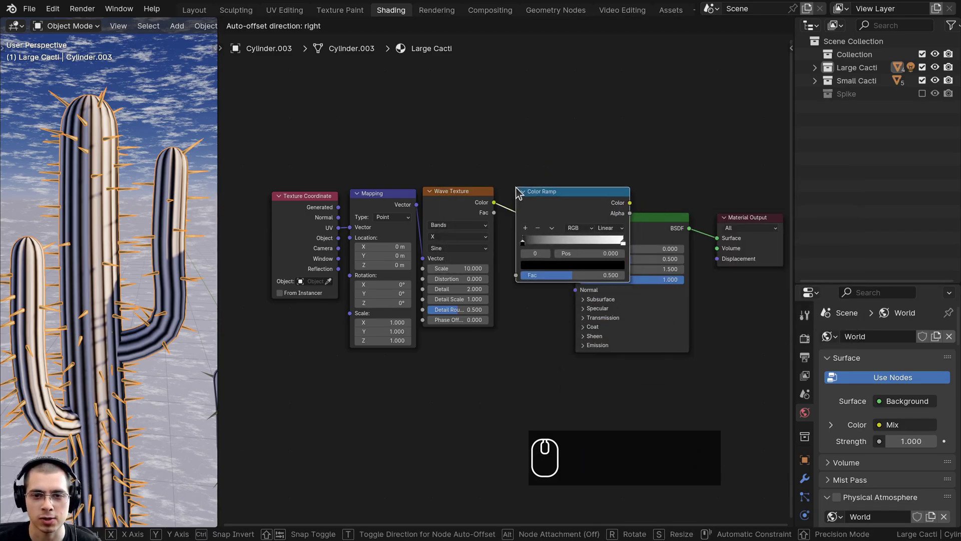
{"action": "left_click", "coordinate": [523, 187]}
Make the Color Ramp's first stop the lighter green 567D49 at position 0.
{"action": "middle_click_drag", "start_coordinate": [560, 197], "coordinate": [559, 227]}
{"action": "scroll", "coordinate": [560, 227], "scroll_direction": "up", "scroll_amount": 2}
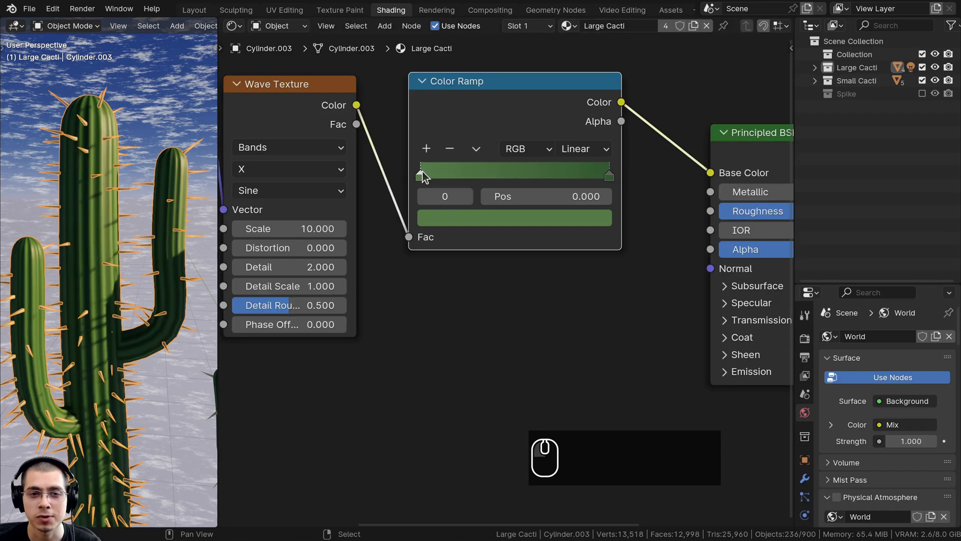
{"action": "mouse_move", "coordinate": [423, 175]}
{"action": "left_mouse_down"}
{"action": "mouse_move", "coordinate": [459, 173]}
{"action": "mouse_move", "coordinate": [408, 178]}
{"action": "left_mouse_up"}
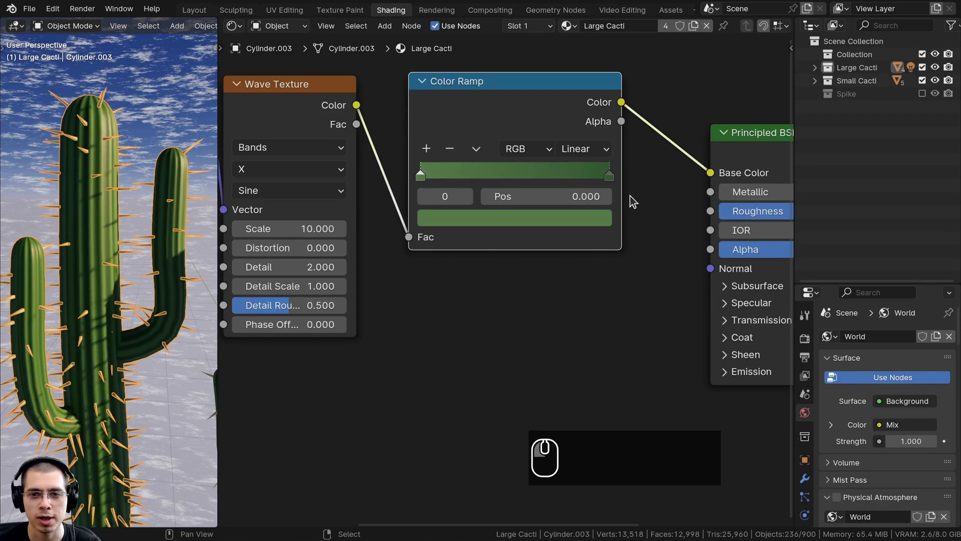
{"action": "mouse_move", "coordinate": [609, 175]}
{"action": "left_mouse_down"}
{"action": "mouse_move", "coordinate": [599, 177]}
{"action": "mouse_move", "coordinate": [621, 177]}
{"action": "left_mouse_up"}
{"action": "left_click", "coordinate": [420, 175]}
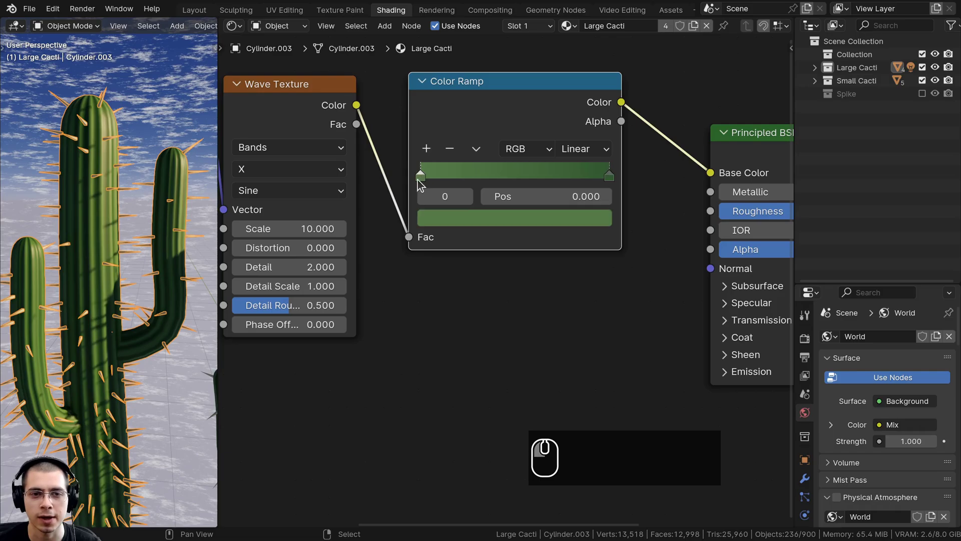
{"action": "mouse_move", "coordinate": [442, 217]}
{"action": "middle_mouse_down"}
{"action": "mouse_move", "coordinate": [449, 234]}
{"action": "mouse_move", "coordinate": [450, 205]}
{"action": "middle_mouse_up"}
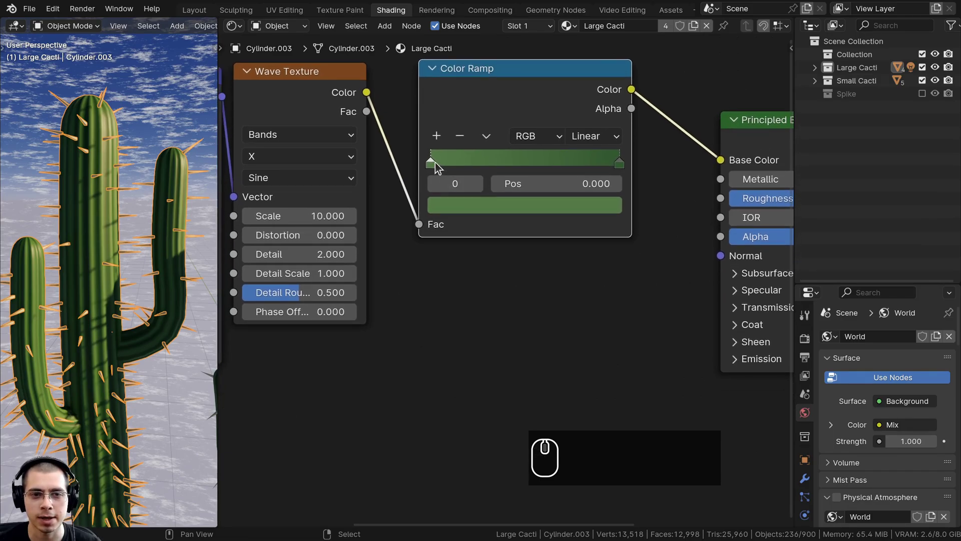
{"action": "left_click", "coordinate": [434, 201]}
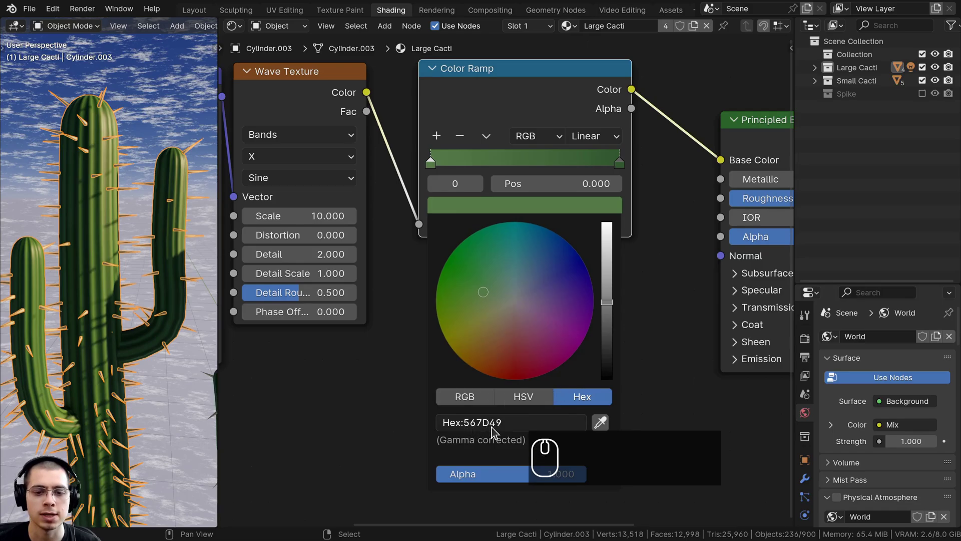
Make the Color Ramp's last stop the dark green 315931 at position 1.
{"action": "left_click", "coordinate": [619, 162]}
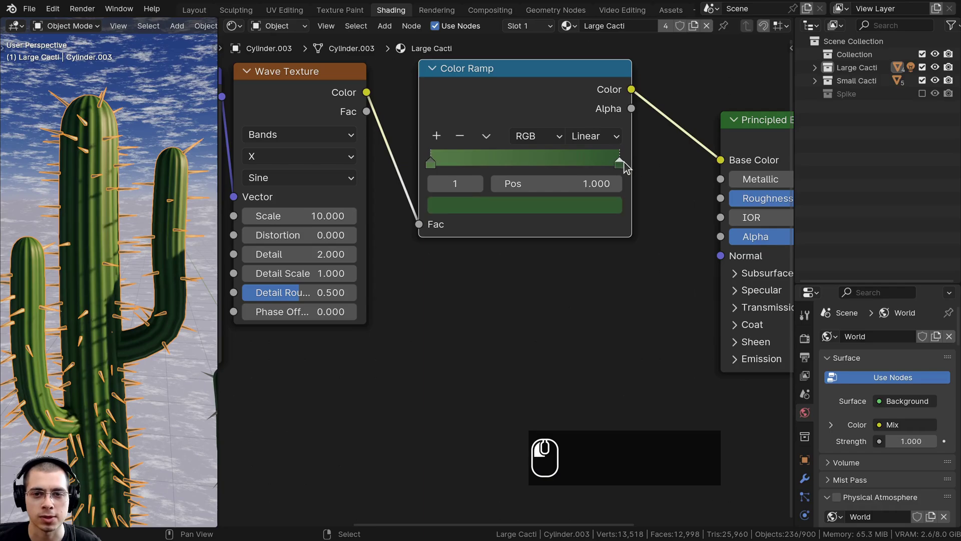
{"action": "middle_click_drag", "start_coordinate": [550, 213], "coordinate": [544, 135]}
{"action": "left_click", "coordinate": [545, 137]}
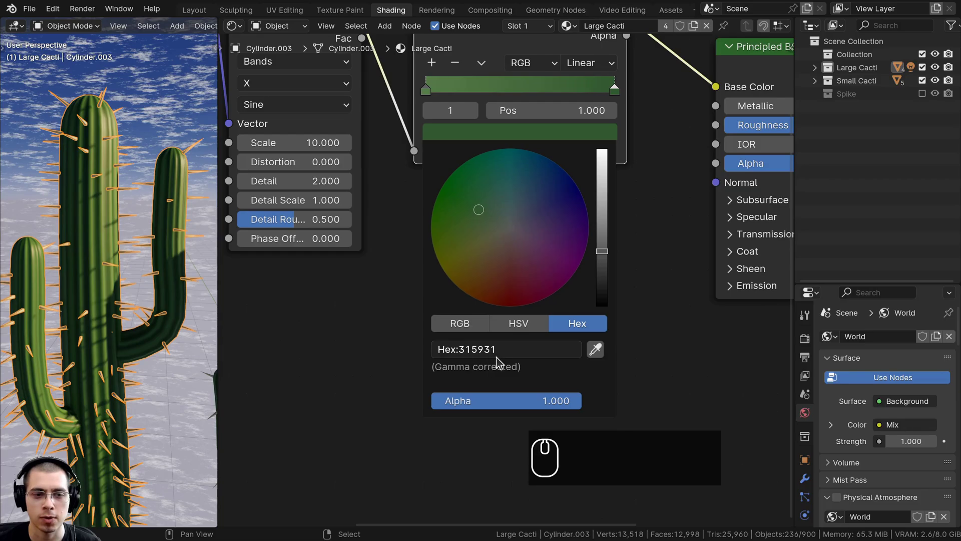
{"action": "scroll", "coordinate": [146, 274], "scroll_direction": "down", "scroll_amount": 1}
Preview the Color Ramp output directly on the cactus, inspect the green stripes, and restore the Principled BSDF output.
{"action": "middle_click_drag", "start_coordinate": [146, 275], "coordinate": [150, 243]}
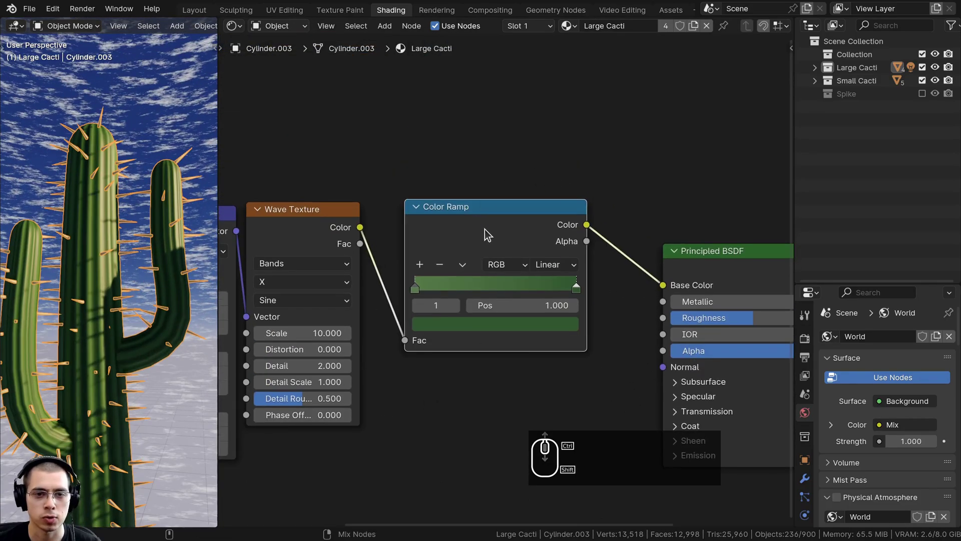
{"action": "left_click", "coordinate": [486, 229], "text": "ctrl+shift"}
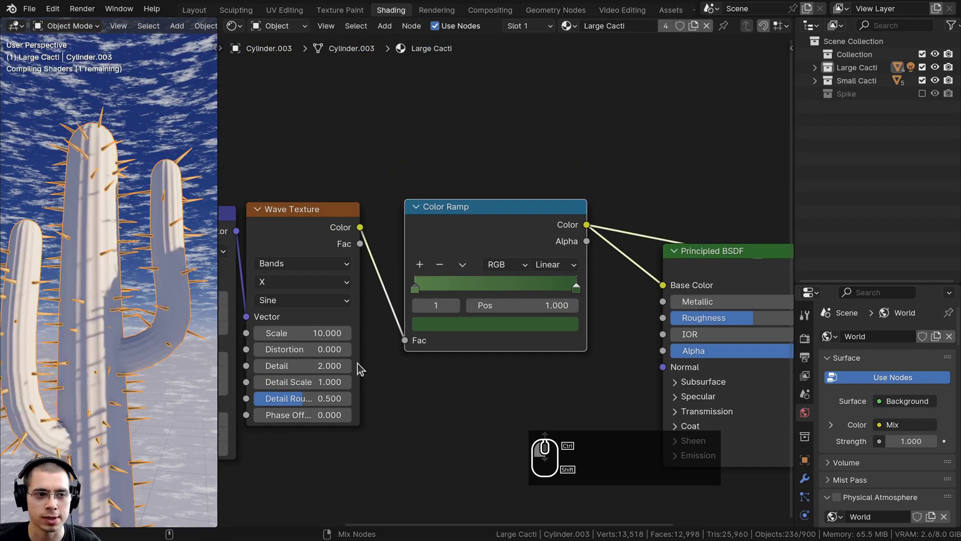
{"action": "scroll", "coordinate": [136, 265], "scroll_direction": "up", "scroll_amount": 5}
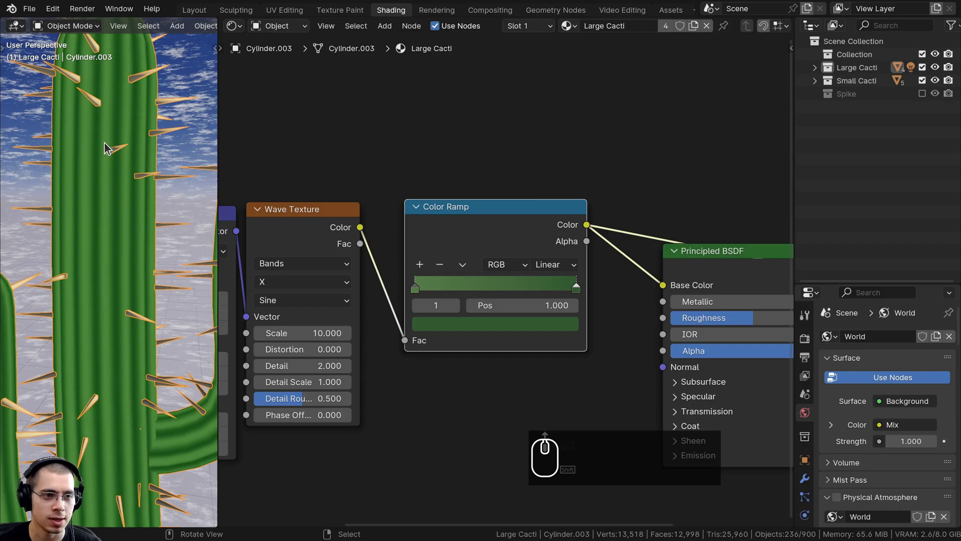
{"action": "scroll", "coordinate": [121, 260], "scroll_direction": "down", "scroll_amount": 4}
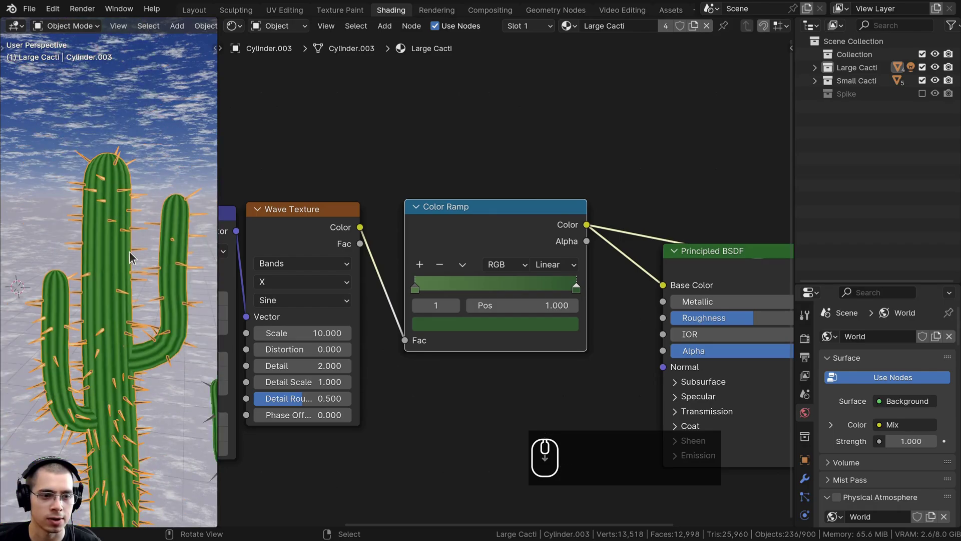
{"action": "scroll", "coordinate": [432, 266], "scroll_direction": "down", "scroll_amount": 2}
{"action": "left_click", "coordinate": [586, 241], "text": "ctrl+shift"}
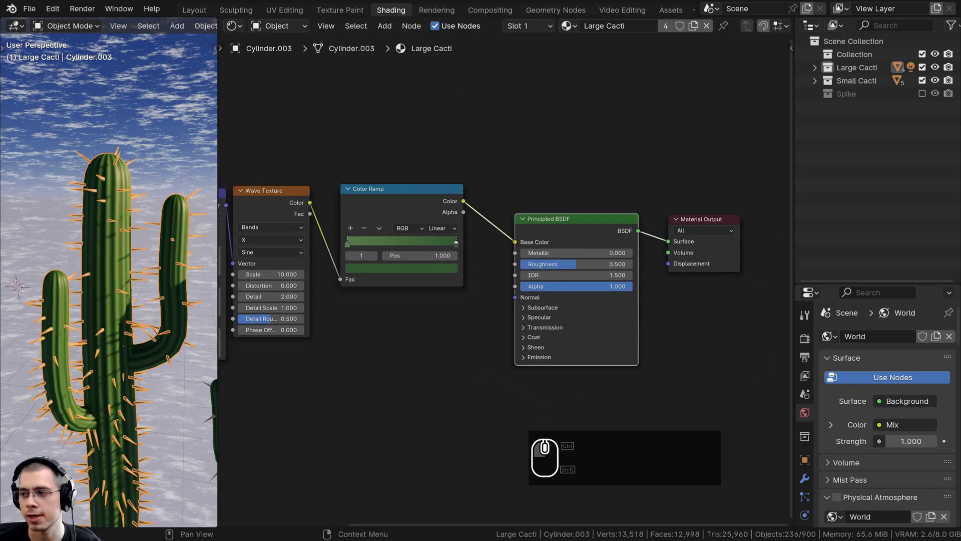
Set the Large Cacti material's roughness to 0.7.
{"action": "scroll", "coordinate": [549, 305], "scroll_direction": "up", "scroll_amount": 2}
{"action": "left_click", "coordinate": [597, 262]}
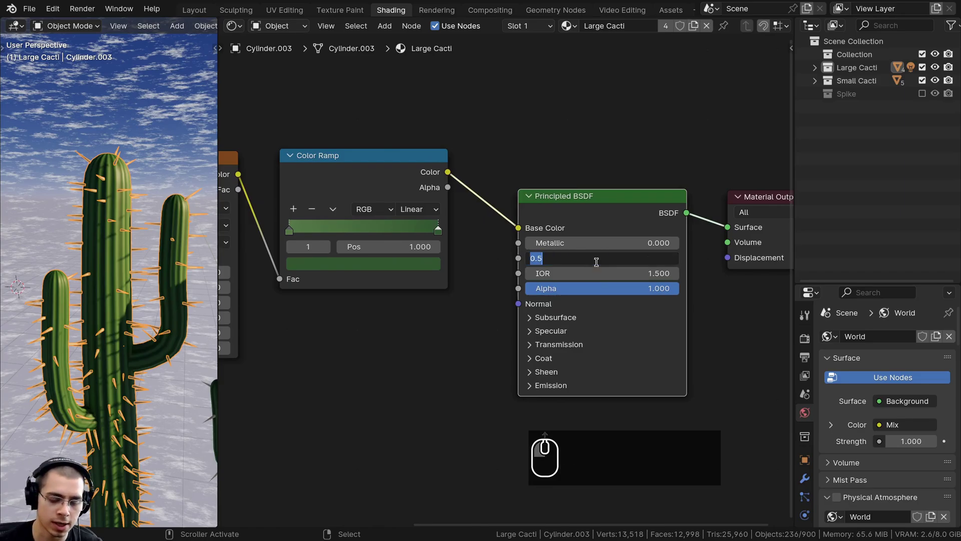
{"action": "type", "text": ".7"}
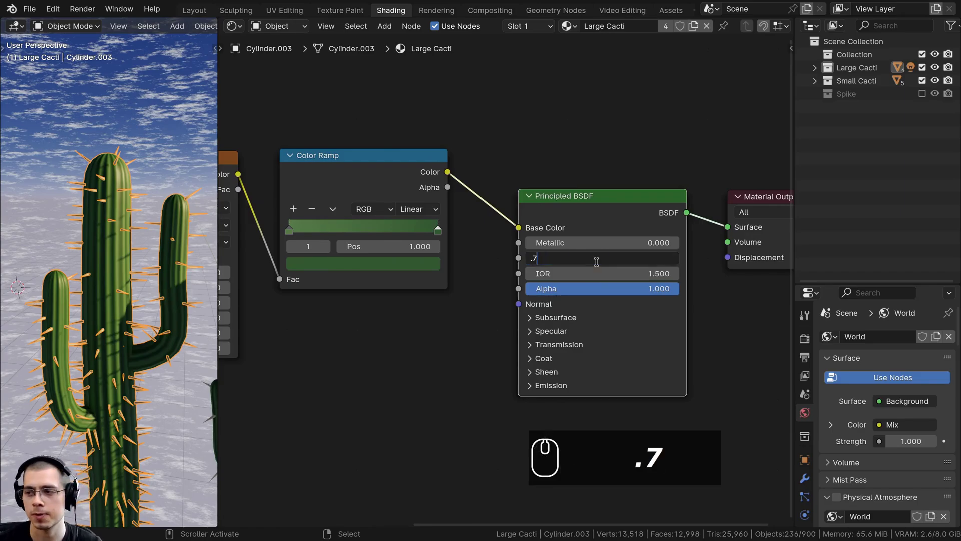
{"action": "key", "text": "Return"}
{"action": "scroll", "coordinate": [404, 255], "scroll_direction": "down", "scroll_amount": 2}
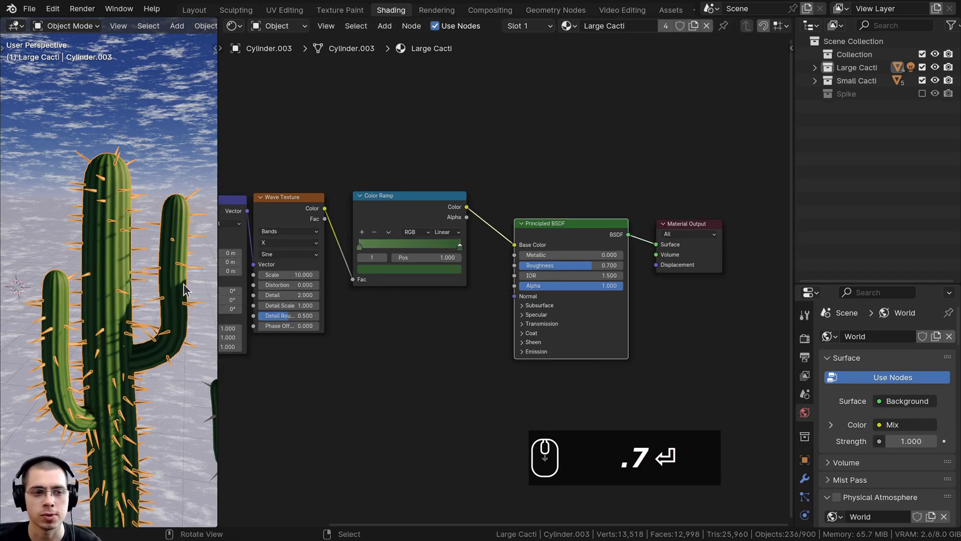
Add a Noise Texture node below the Wave Texture in the Large Cacti material.
{"action": "scroll", "coordinate": [405, 252], "scroll_direction": "down", "scroll_amount": 3}
{"action": "middle_click_drag", "start_coordinate": [476, 267], "coordinate": [570, 266]}
{"action": "scroll", "coordinate": [570, 266], "scroll_direction": "up", "scroll_amount": 3}
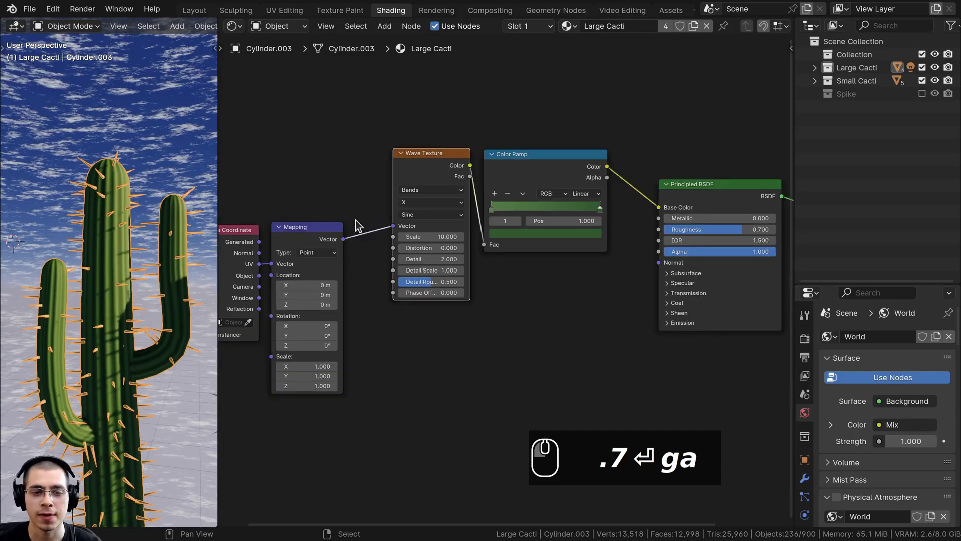
{"action": "middle_click_drag", "start_coordinate": [356, 221], "coordinate": [359, 192]}
{"action": "scroll", "coordinate": [364, 183], "scroll_direction": "down", "scroll_amount": 2}
{"action": "key", "text": "a"}
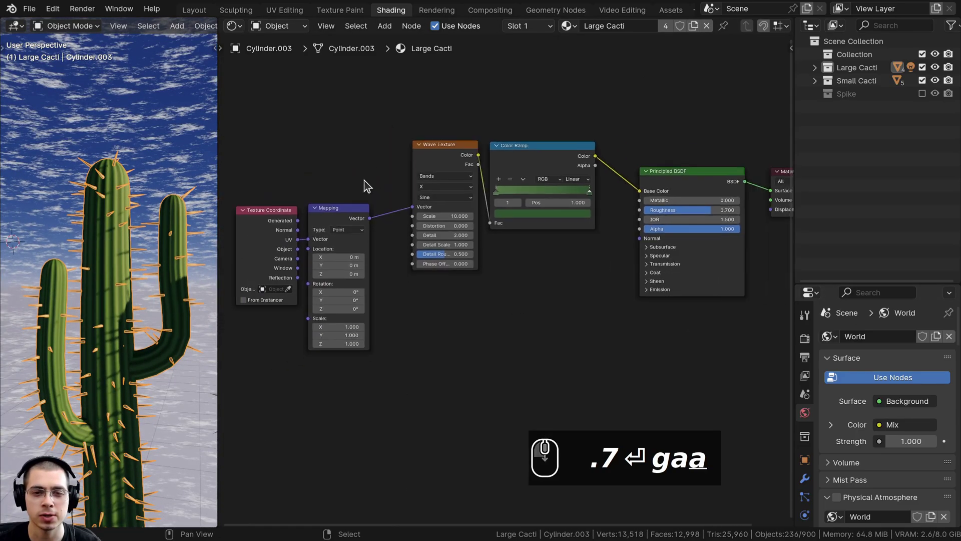
{"action": "scroll", "coordinate": [546, 451], "scroll_direction": "up", "scroll_amount": 1}
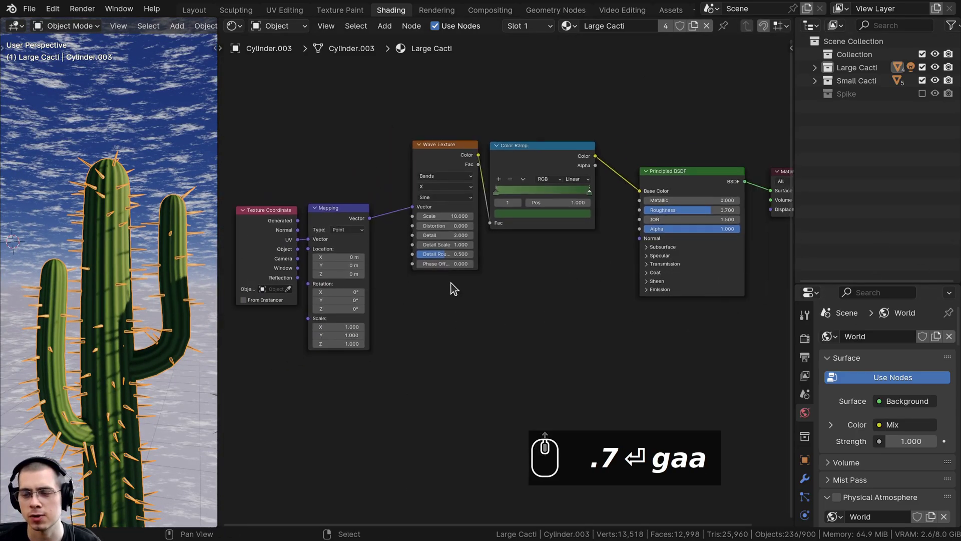
{"action": "scroll", "coordinate": [460, 260], "scroll_direction": "down", "scroll_amount": 2, "text": "shift"}
{"action": "key", "text": "shift+a"}
{"action": "left_click", "coordinate": [482, 194]}
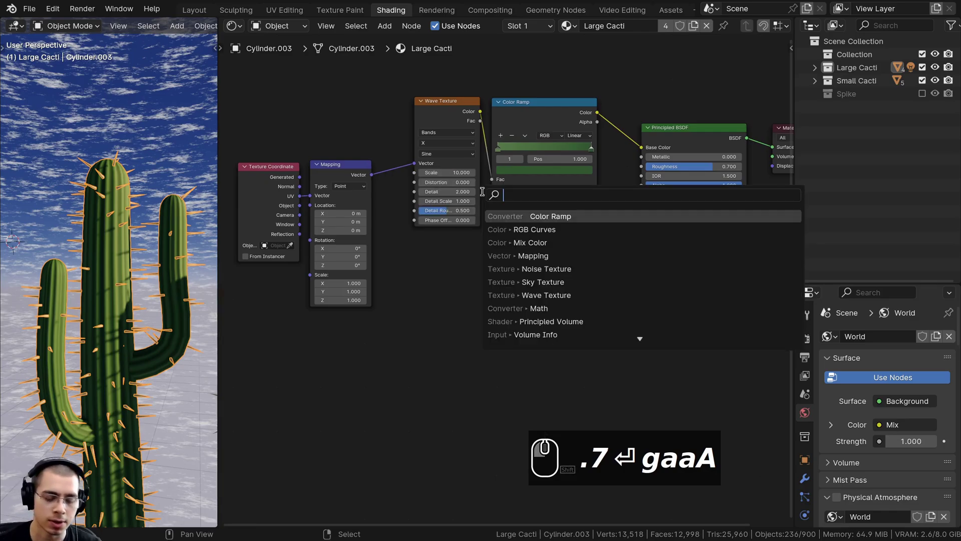
{"action": "type", "text": "nois"}
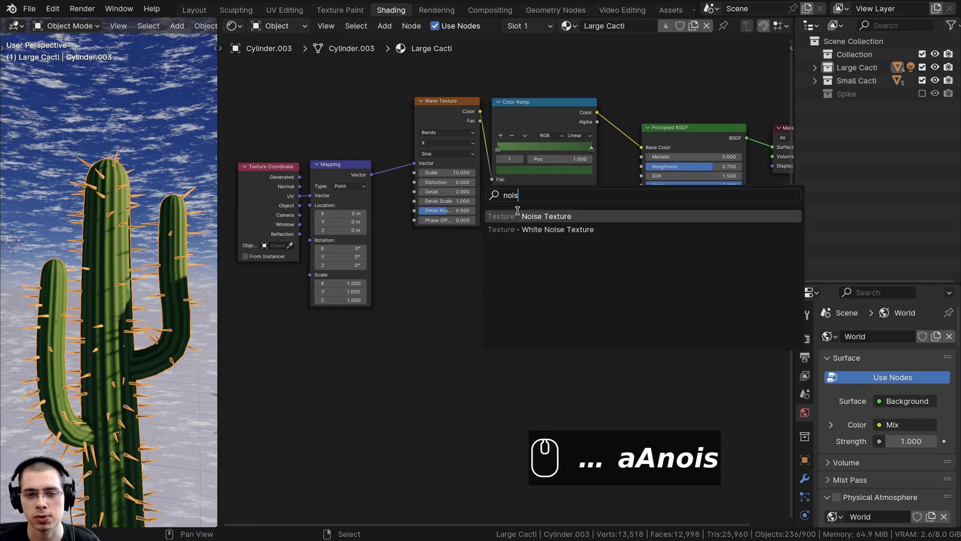
{"action": "left_click", "coordinate": [519, 214]}
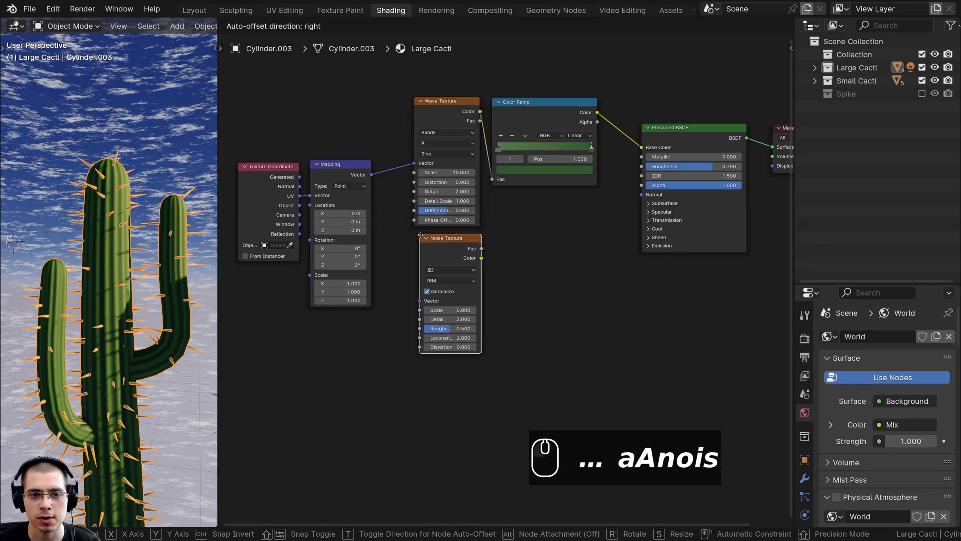
{"action": "left_click", "coordinate": [420, 235]}
Connect the Mapping vector to the Noise Texture's Vector input and the noise Fac output to the Principled BSDF's Normal.
{"action": "middle_click_drag", "start_coordinate": [420, 235], "coordinate": [456, 220]}
{"action": "scroll", "coordinate": [449, 215], "scroll_direction": "up", "scroll_amount": 3}
{"action": "left_click", "coordinate": [321, 121]}
{"action": "left_click", "coordinate": [373, 131]}
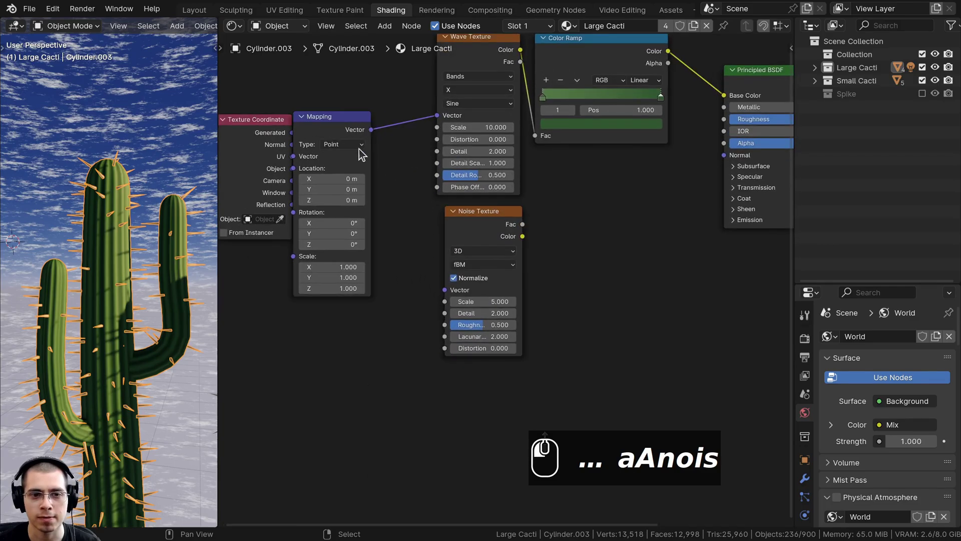
{"action": "left_click_drag", "start_coordinate": [371, 130], "coordinate": [445, 290]}
{"action": "middle_click_drag", "start_coordinate": [542, 273], "coordinate": [496, 278]}
{"action": "left_click_drag", "start_coordinate": [475, 227], "coordinate": [679, 161]}
{"action": "middle_click_drag", "start_coordinate": [517, 219], "coordinate": [515, 221]}
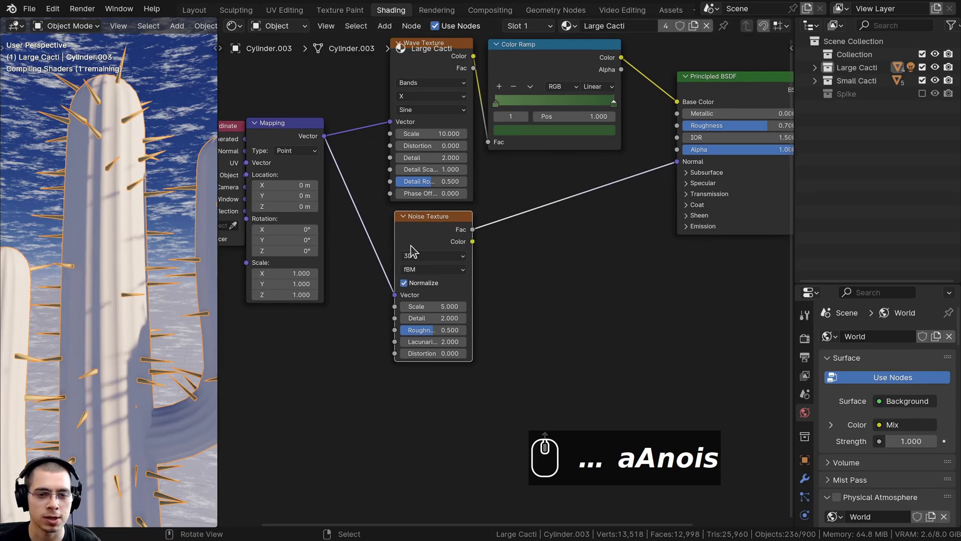
{"action": "left_click_drag", "start_coordinate": [410, 250], "coordinate": [414, 253]}
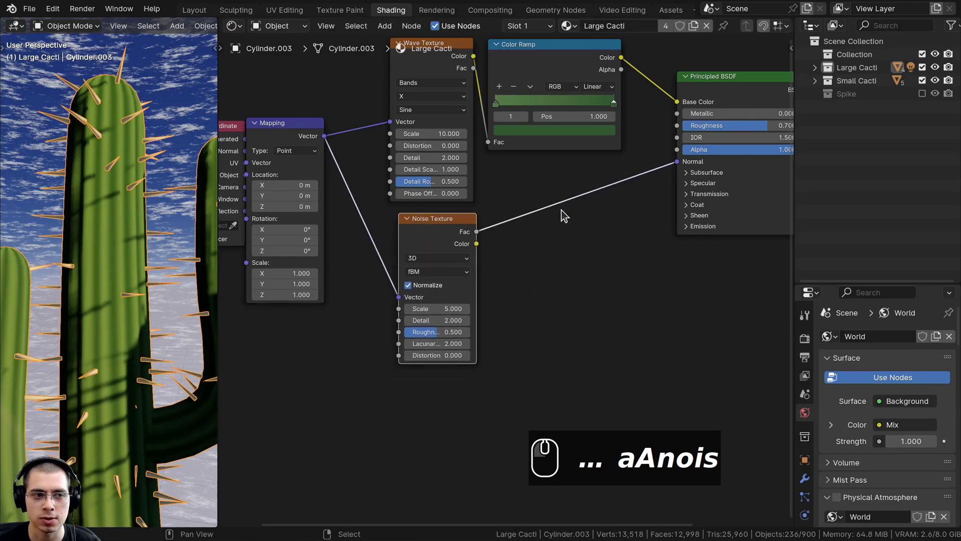
Insert a Bump node between the Noise Texture and the Principled BSDF, feeding the noise Fac into its Height input.
{"action": "key", "text": "shift+a"}
{"action": "left_click", "coordinate": [525, 208]}
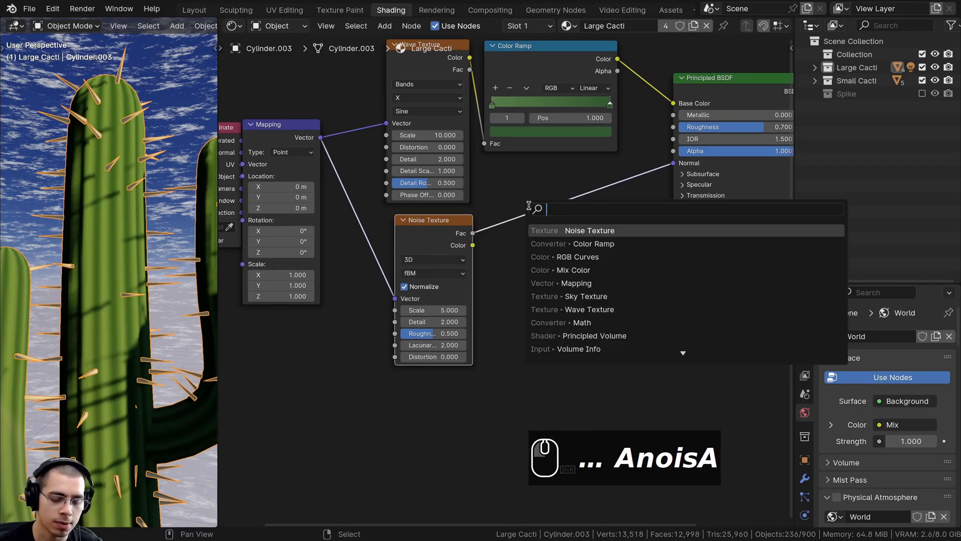
{"action": "type", "text": "bum"}
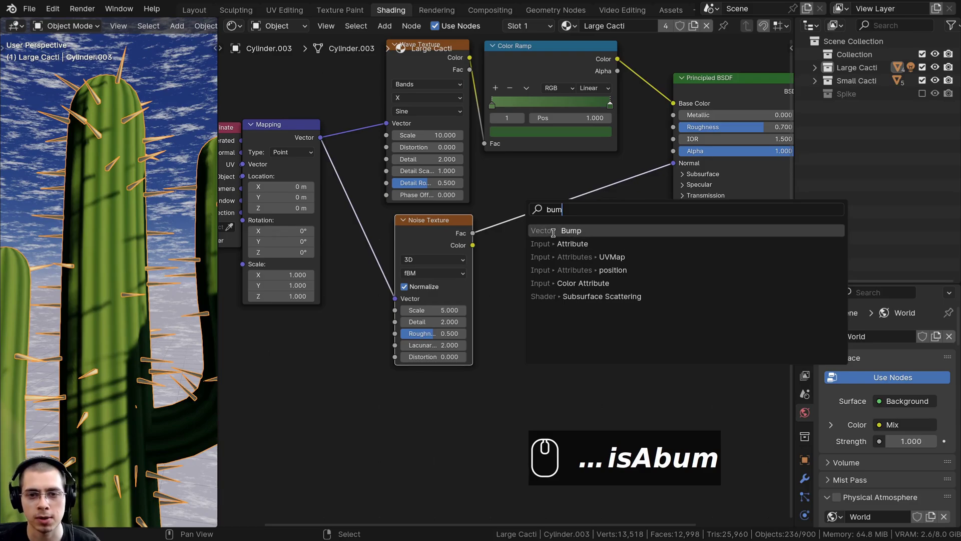
{"action": "left_click", "coordinate": [531, 230]}
{"action": "left_click", "coordinate": [581, 211]}
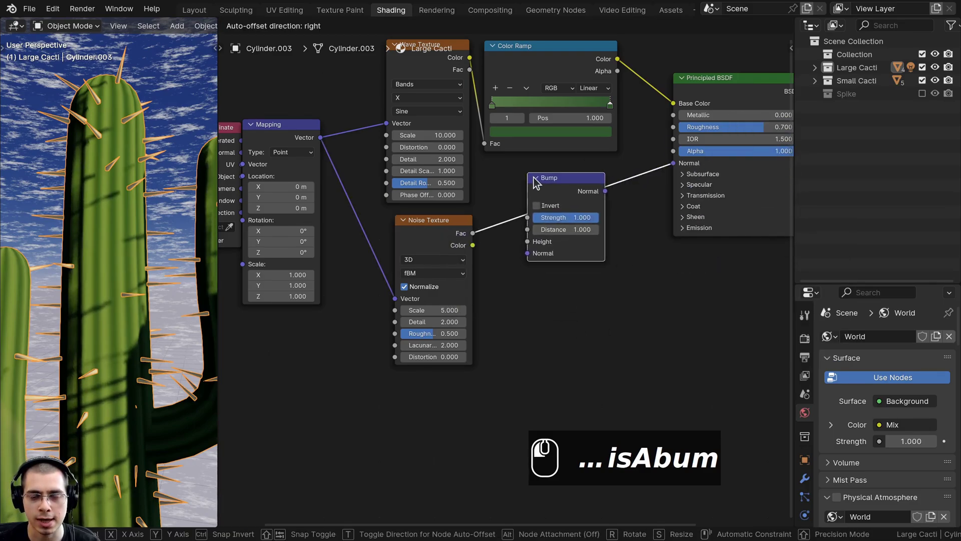
{"action": "scroll", "coordinate": [496, 265], "scroll_direction": "up", "scroll_amount": 2}
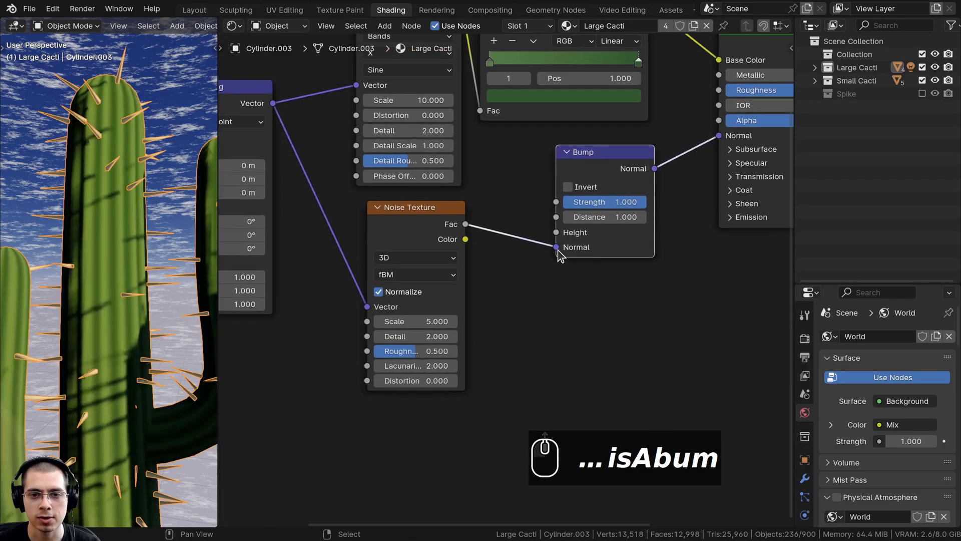
{"action": "mouse_move", "coordinate": [556, 247]}
{"action": "left_mouse_down"}
{"action": "mouse_move", "coordinate": [518, 244]}
{"action": "mouse_move", "coordinate": [556, 232]}
{"action": "left_mouse_up"}
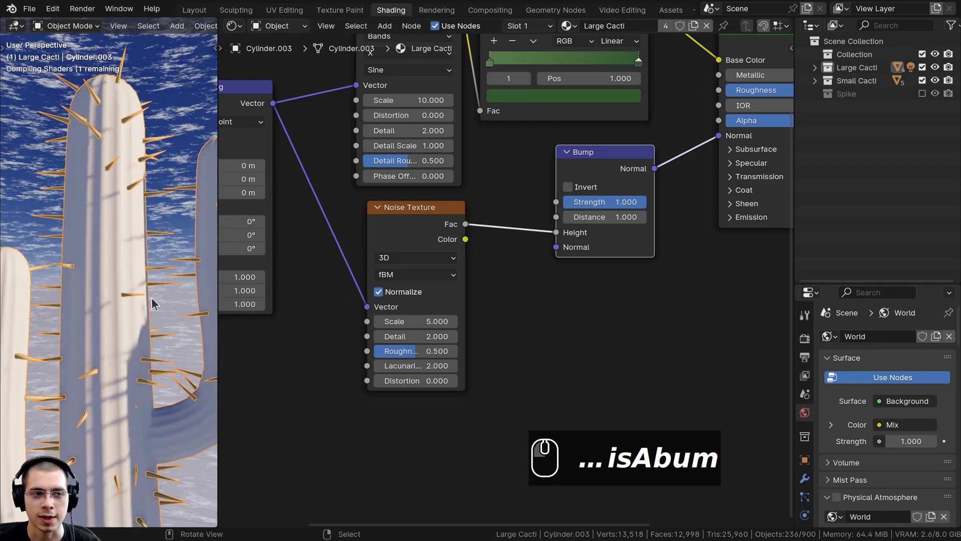
Set the Noise Texture's scale to 8 and its detail to 15.
{"action": "middle_click_drag", "start_coordinate": [107, 259], "coordinate": [102, 298]}
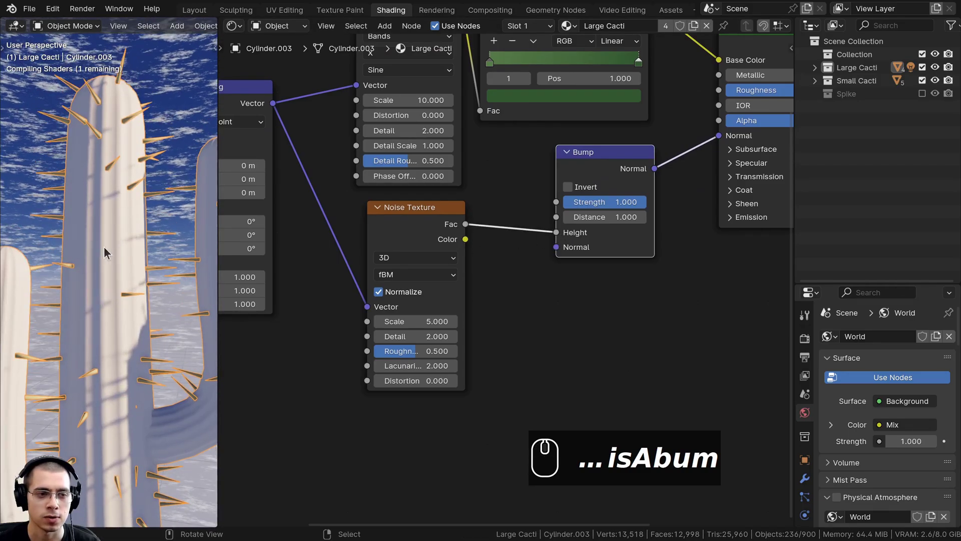
{"action": "middle_click_drag", "start_coordinate": [103, 247], "coordinate": [92, 166]}
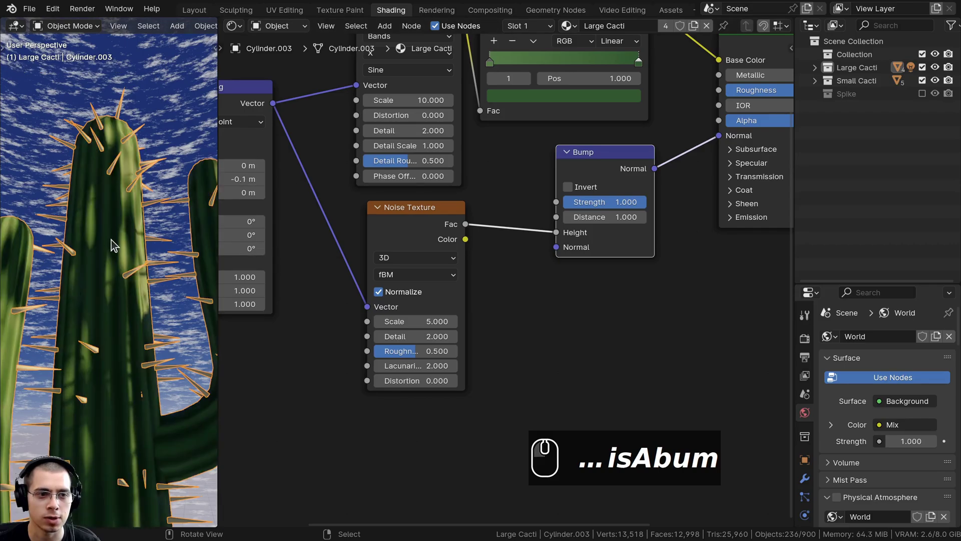
{"action": "middle_click_drag", "start_coordinate": [111, 240], "coordinate": [165, 270], "text": "shift"}
{"action": "left_click_drag", "start_coordinate": [651, 210], "coordinate": [655, 212]}
{"action": "middle_click_drag", "start_coordinate": [178, 242], "coordinate": [175, 208], "text": "shift"}
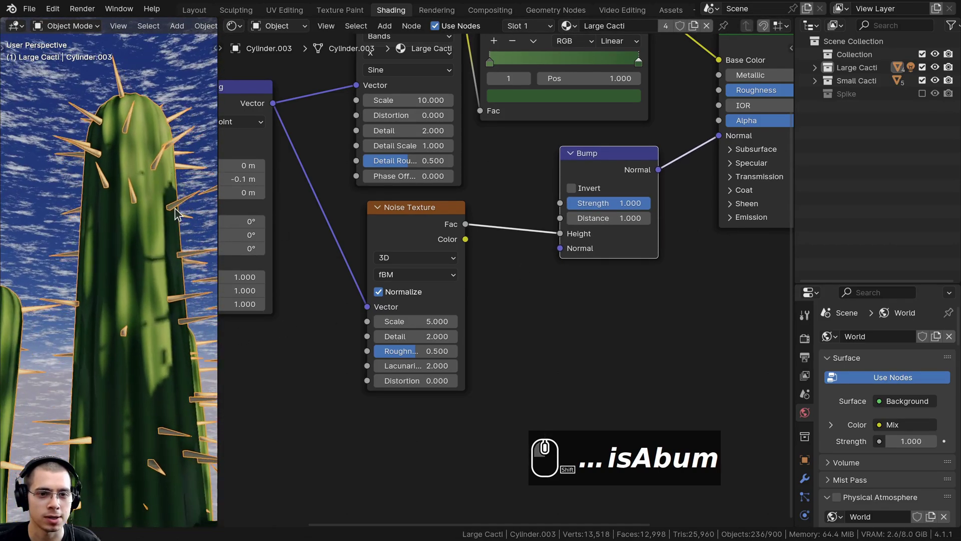
{"action": "middle_click_drag", "start_coordinate": [388, 260], "coordinate": [475, 245]}
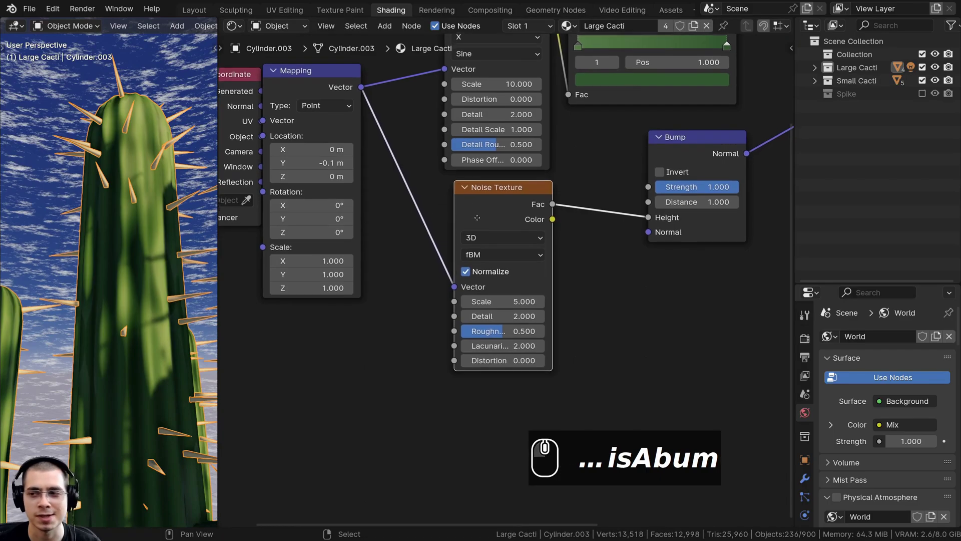
{"action": "scroll", "coordinate": [463, 229], "scroll_direction": "up", "scroll_amount": 2}
{"action": "left_click", "coordinate": [567, 243]}
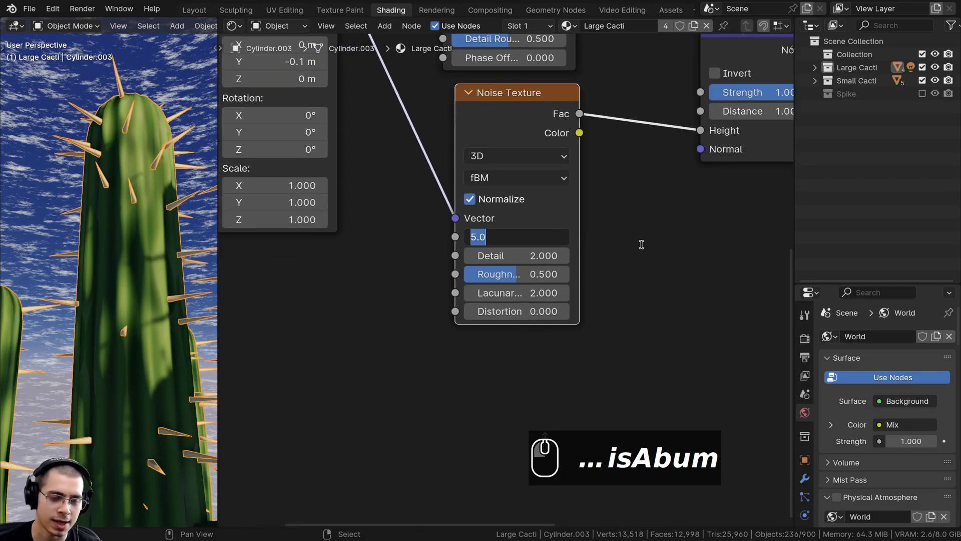
{"action": "type", "text": "8"}
{"action": "left_click", "coordinate": [603, 262]}
{"action": "left_click_drag", "start_coordinate": [483, 255], "coordinate": [546, 255]}
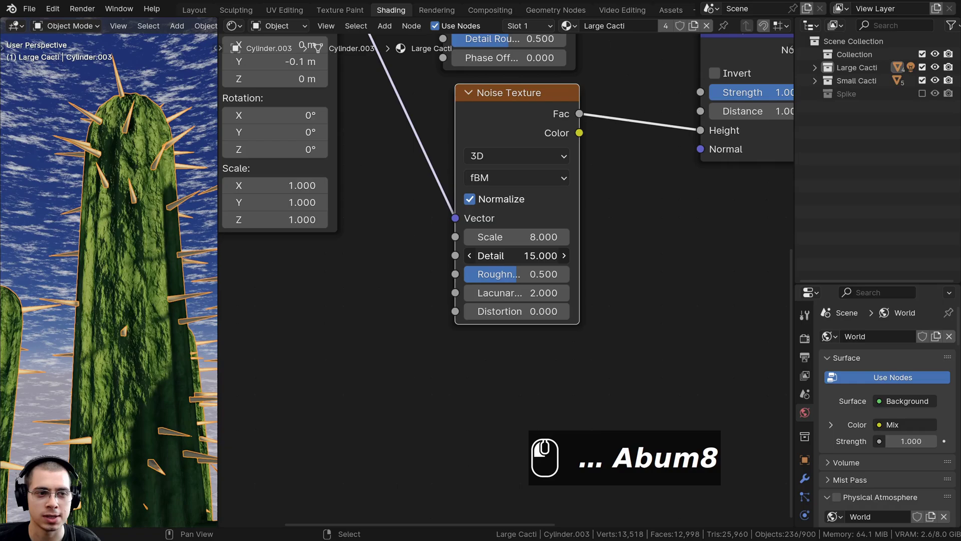
Set the Bump node's strength to 0.1.
{"action": "scroll", "coordinate": [560, 216], "scroll_direction": "up", "scroll_amount": 1}
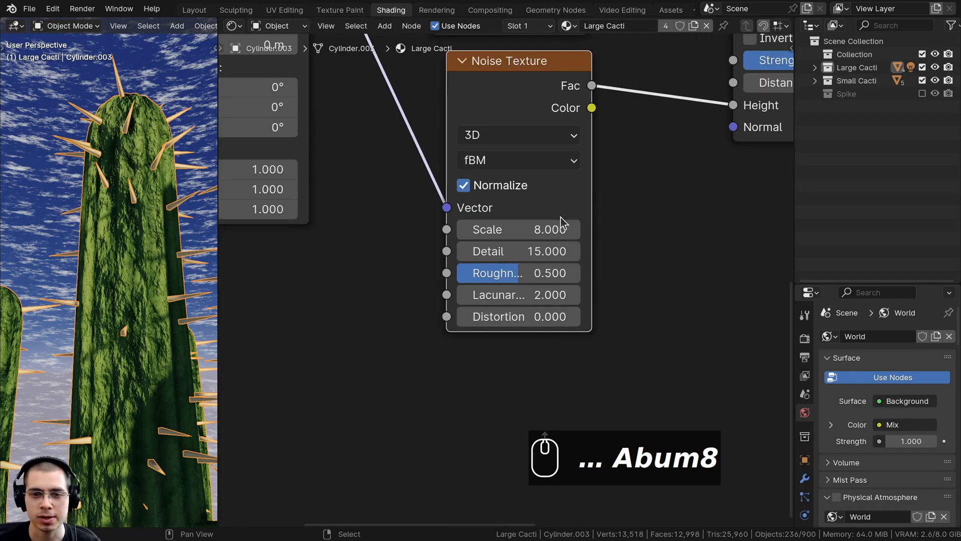
{"action": "scroll", "coordinate": [532, 140], "scroll_direction": "down", "scroll_amount": 2}
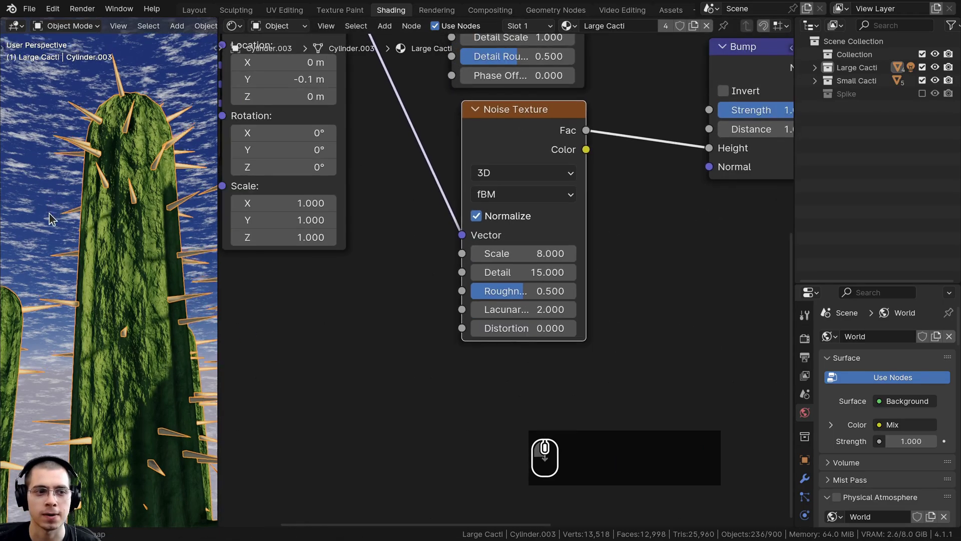
{"action": "middle_click_drag", "start_coordinate": [686, 206], "coordinate": [539, 278]}
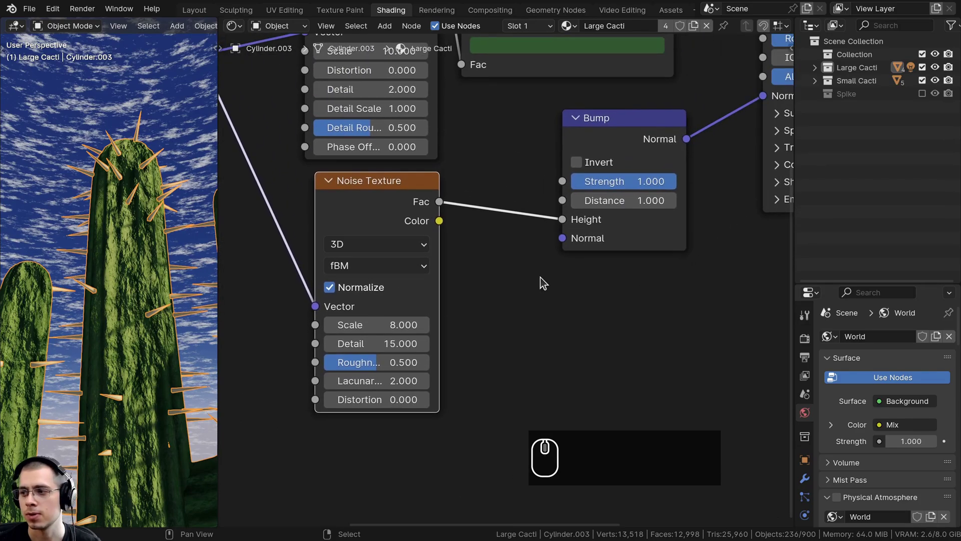
{"action": "left_click_drag", "start_coordinate": [596, 131], "coordinate": [593, 129]}
{"action": "left_click", "coordinate": [604, 181]}
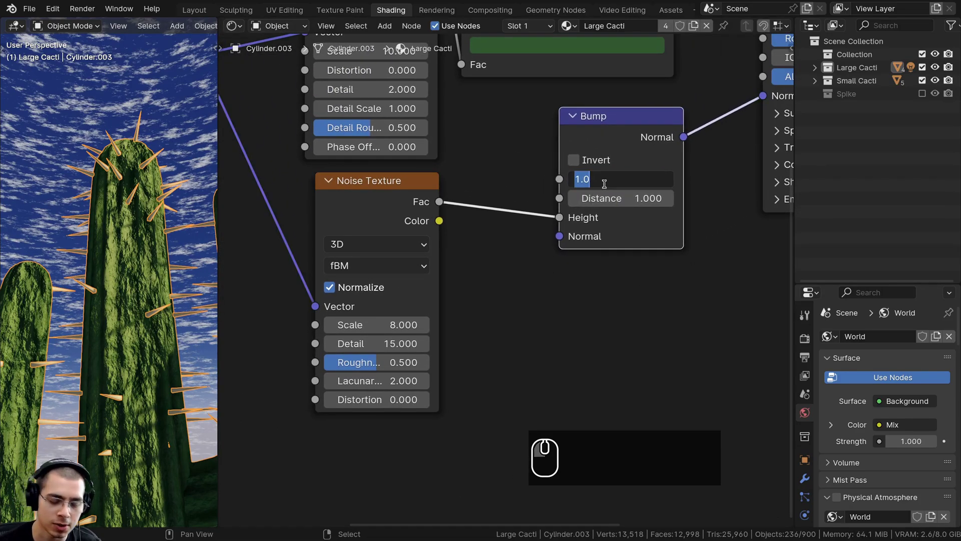
{"action": "type", "text": ".1"}
{"action": "key", "text": "Return"}
Set the Mapping node's Y location to 0 m and examine the bump texture on the cactus up close.
{"action": "middle_click_drag", "start_coordinate": [150, 184], "coordinate": [120, 287]}
{"action": "scroll", "coordinate": [120, 286], "scroll_direction": "up", "scroll_amount": 3}
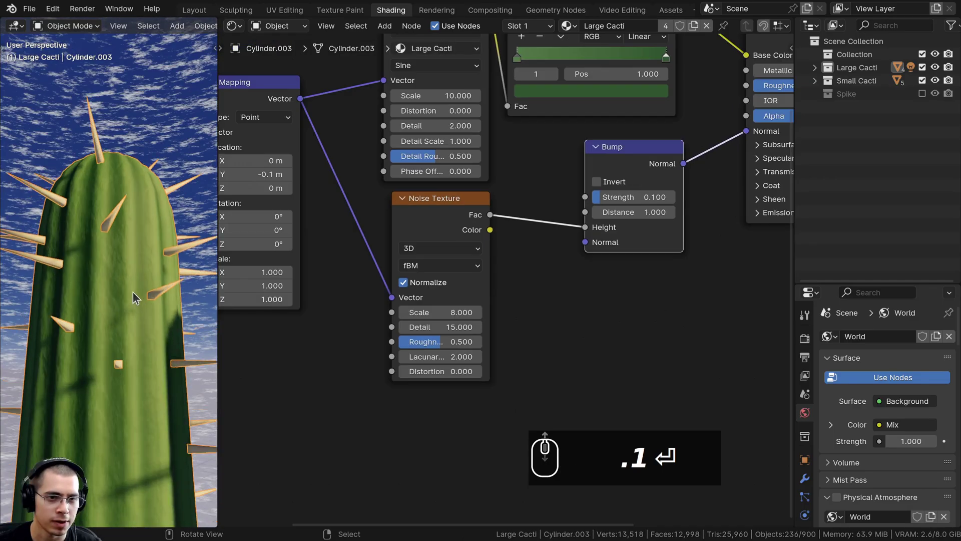
{"action": "scroll", "coordinate": [133, 292], "scroll_direction": "up", "scroll_amount": 2}
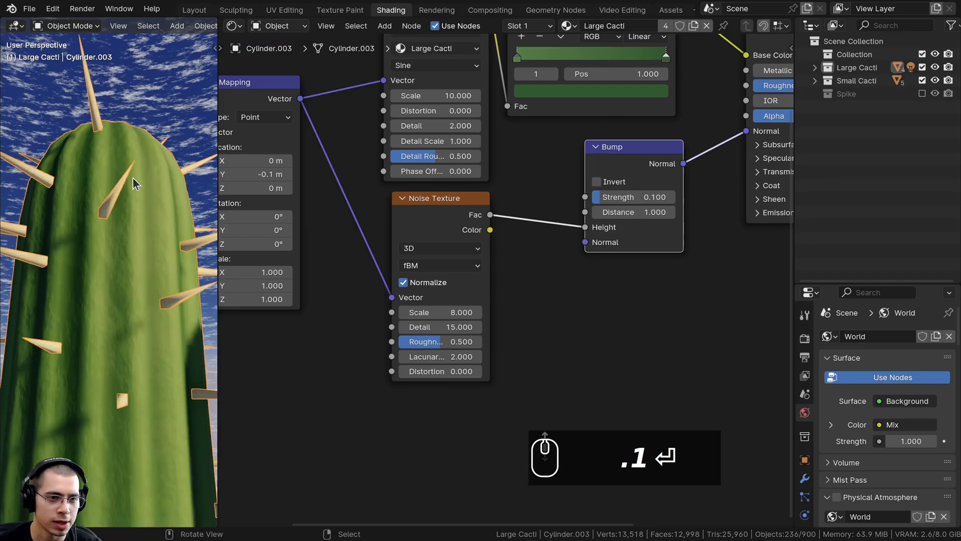
{"action": "scroll", "coordinate": [90, 303], "scroll_direction": "up", "scroll_amount": 4}
{"action": "scroll", "coordinate": [96, 311], "scroll_direction": "down", "scroll_amount": 5}
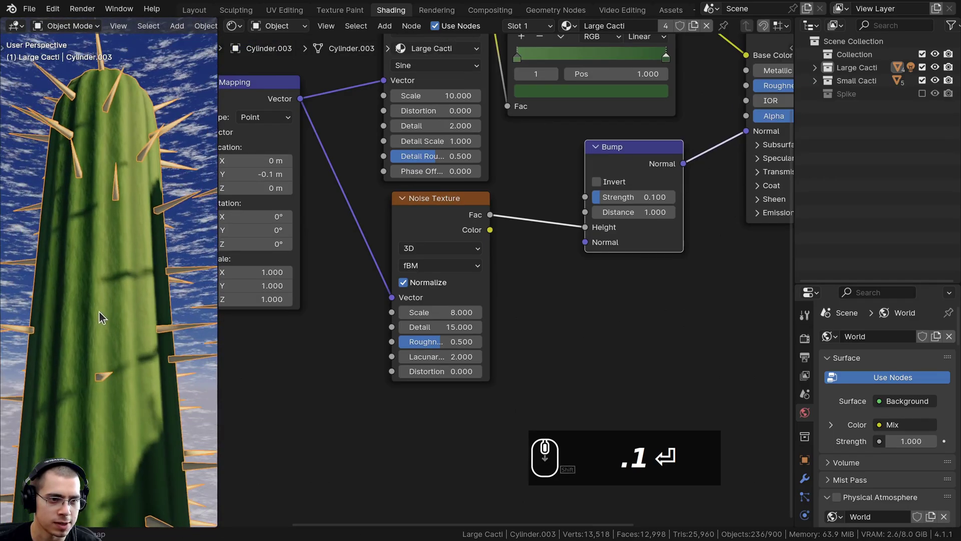
{"action": "middle_click_drag", "start_coordinate": [98, 311], "coordinate": [212, 286]}
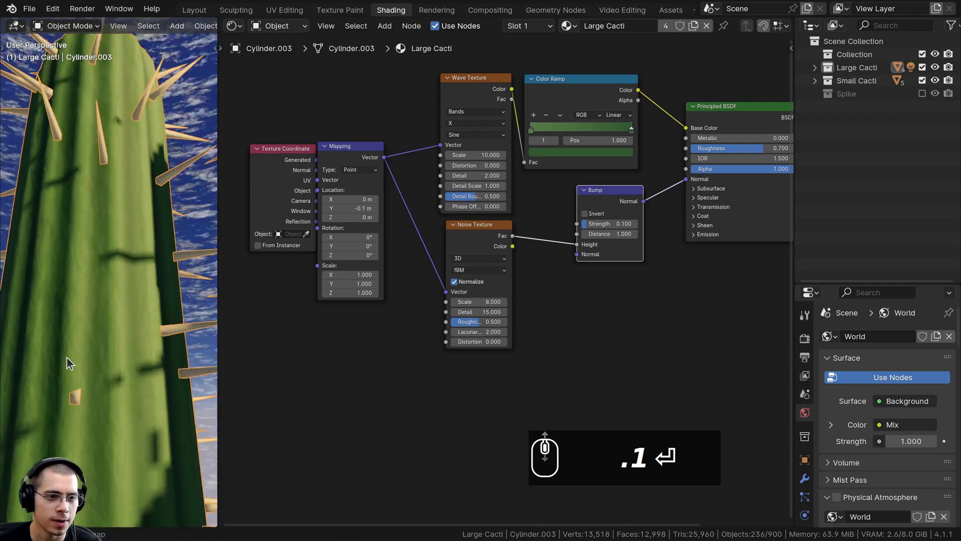
{"action": "scroll", "coordinate": [119, 224], "scroll_direction": "up", "scroll_amount": 4}
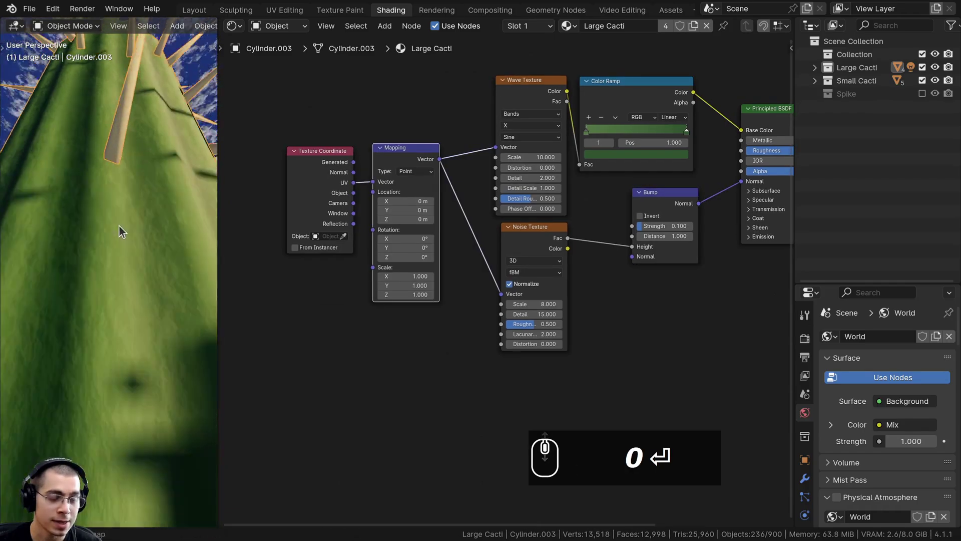
{"action": "middle_click_drag", "start_coordinate": [154, 159], "coordinate": [146, 233]}
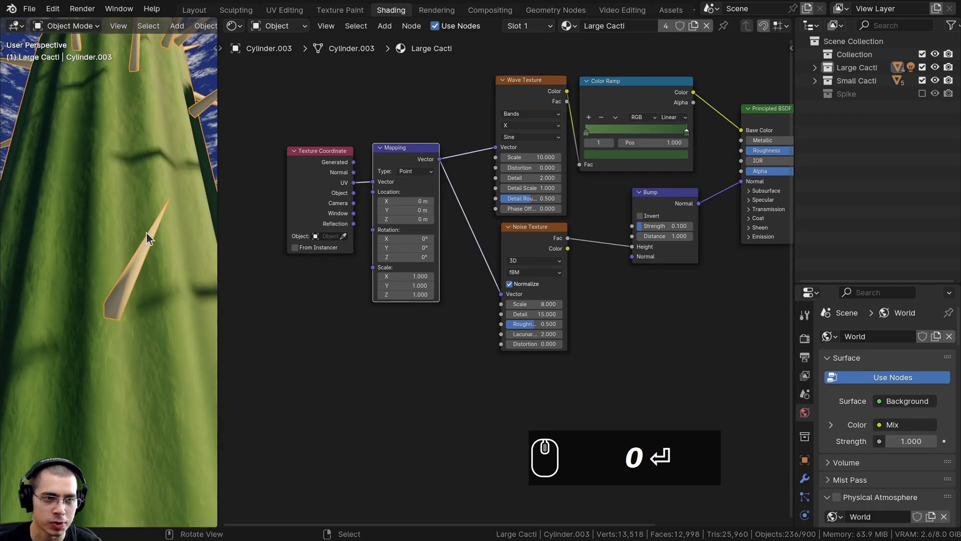
Drive the Noise Texture's Vector input directly from the Texture Coordinate node's Object output instead of the Mapping node.
{"action": "middle_click_drag", "start_coordinate": [388, 206], "coordinate": [502, 204]}
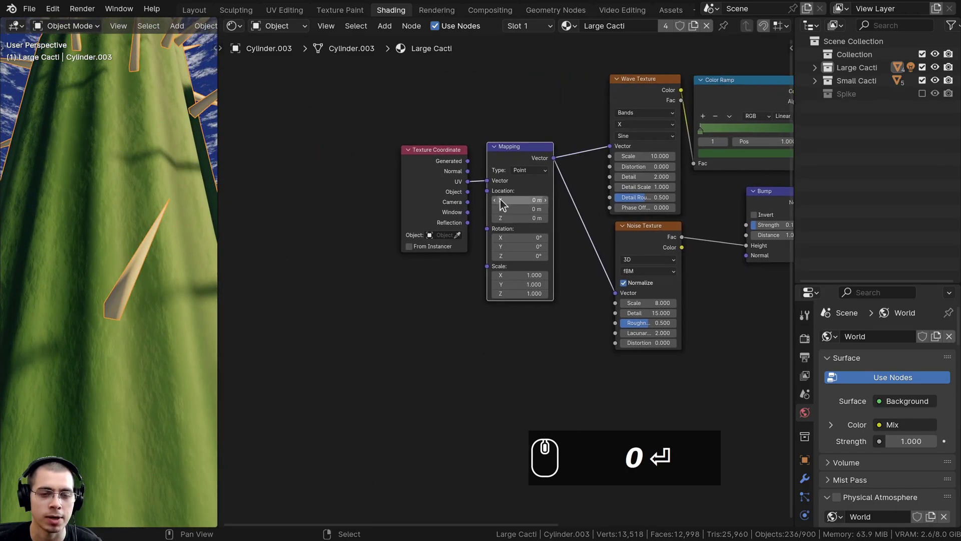
{"action": "scroll", "coordinate": [504, 203], "scroll_direction": "up", "scroll_amount": 1}
{"action": "middle_click_drag", "start_coordinate": [422, 181], "coordinate": [390, 176]}
{"action": "mouse_move", "coordinate": [392, 183]}
{"action": "left_mouse_down"}
{"action": "mouse_move", "coordinate": [371, 183]}
{"action": "mouse_move", "coordinate": [385, 183]}
{"action": "left_mouse_up"}
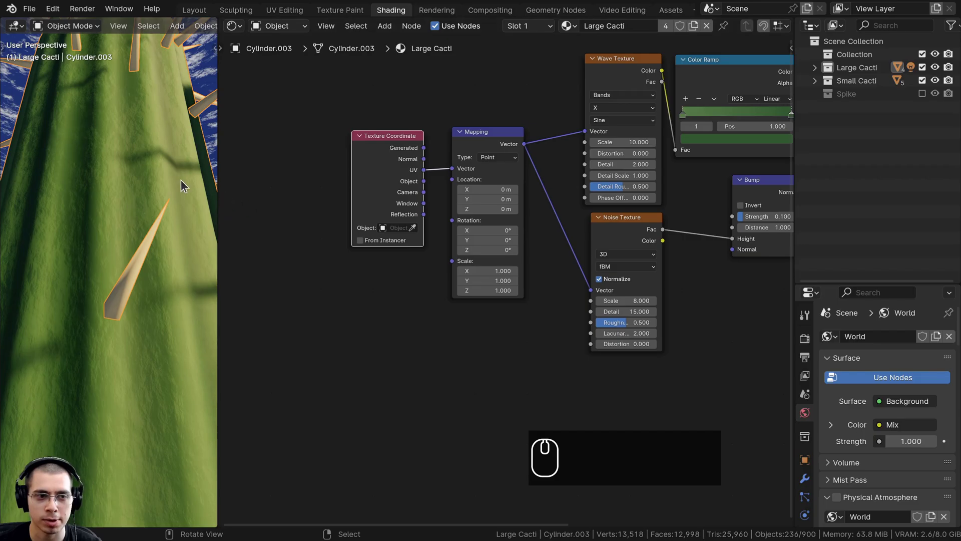
{"action": "scroll", "coordinate": [419, 207], "scroll_direction": "up", "scroll_amount": 2}
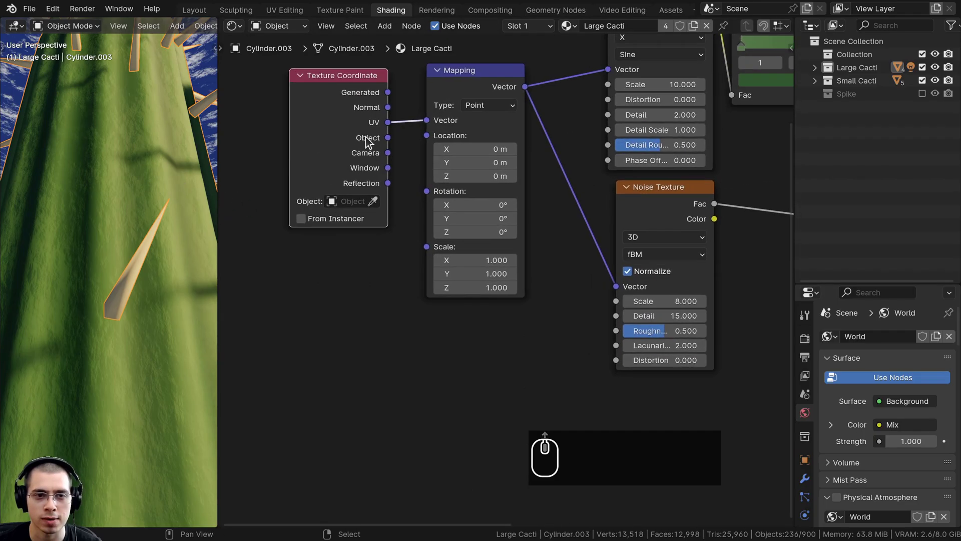
{"action": "left_click_drag", "start_coordinate": [388, 139], "coordinate": [396, 90]}
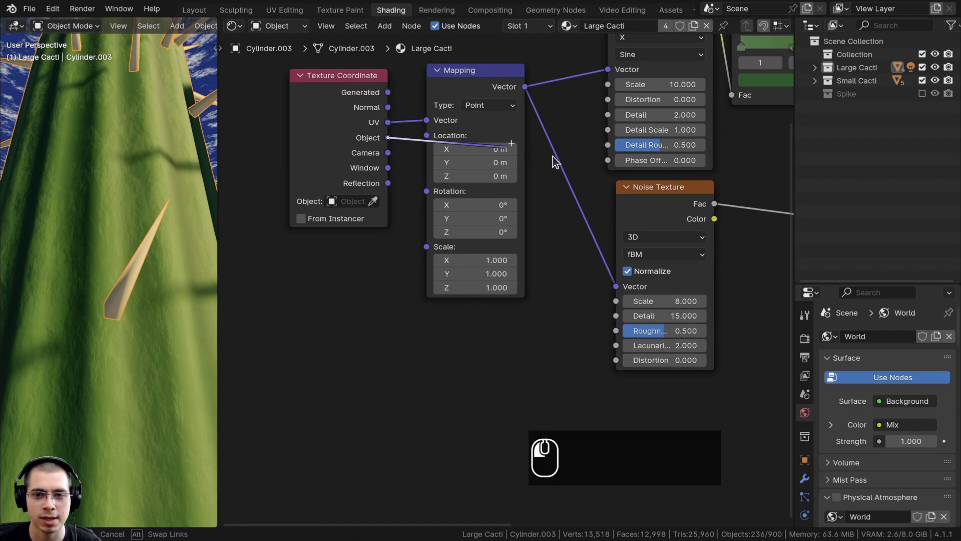
{"action": "left_click_drag", "start_coordinate": [552, 156], "coordinate": [608, 281]}
{"action": "left_click_drag", "start_coordinate": [527, 307], "coordinate": [527, 307]}
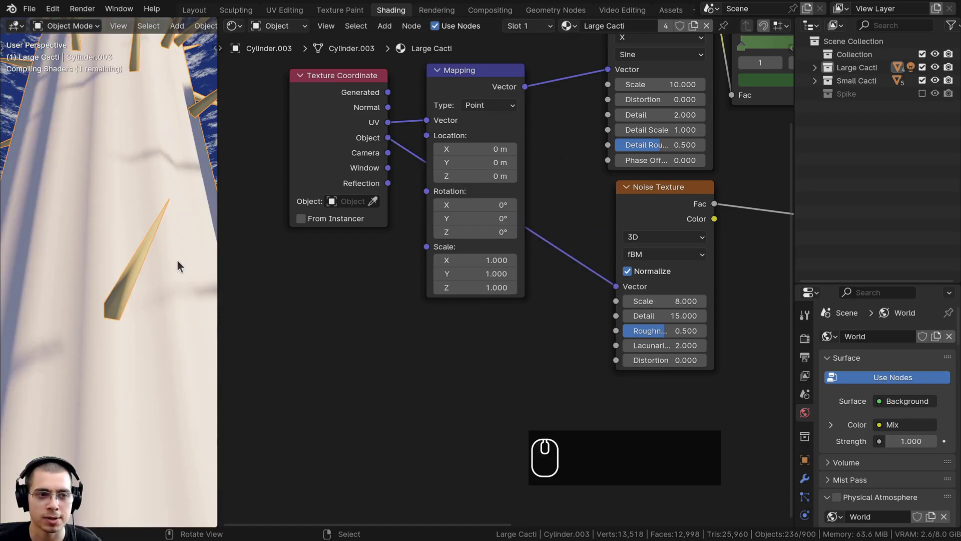
Examine the noise bump on the large cactus up close and from a distance with everything deselected.
{"action": "scroll", "coordinate": [176, 260], "scroll_direction": "down", "scroll_amount": 3}
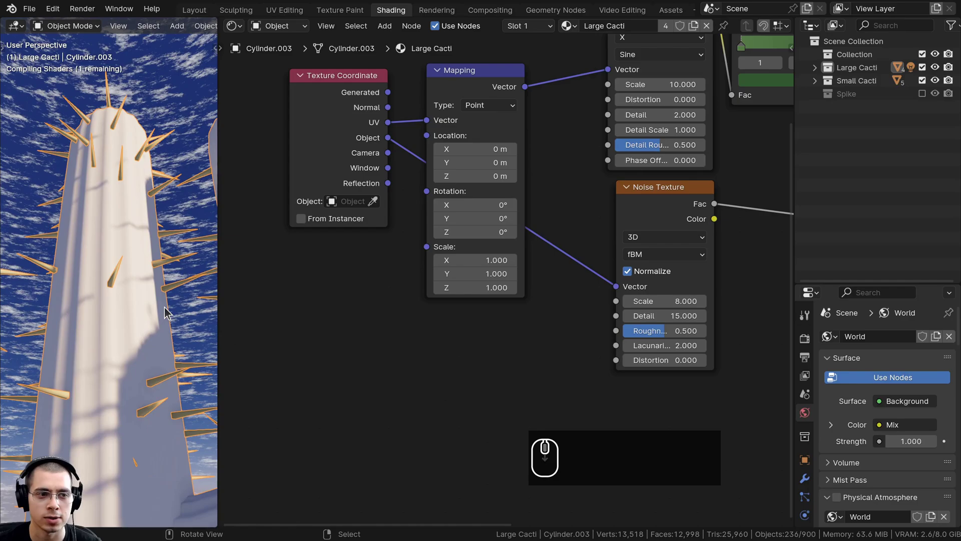
{"action": "scroll", "coordinate": [164, 306], "scroll_direction": "up", "scroll_amount": 5}
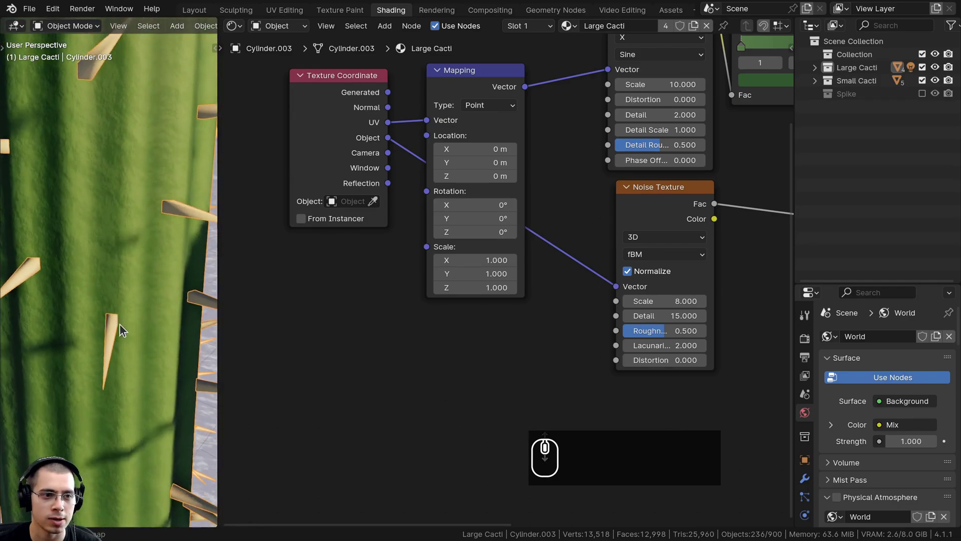
{"action": "scroll", "coordinate": [127, 208], "scroll_direction": "down", "scroll_amount": 5}
{"action": "key", "text": "a"}
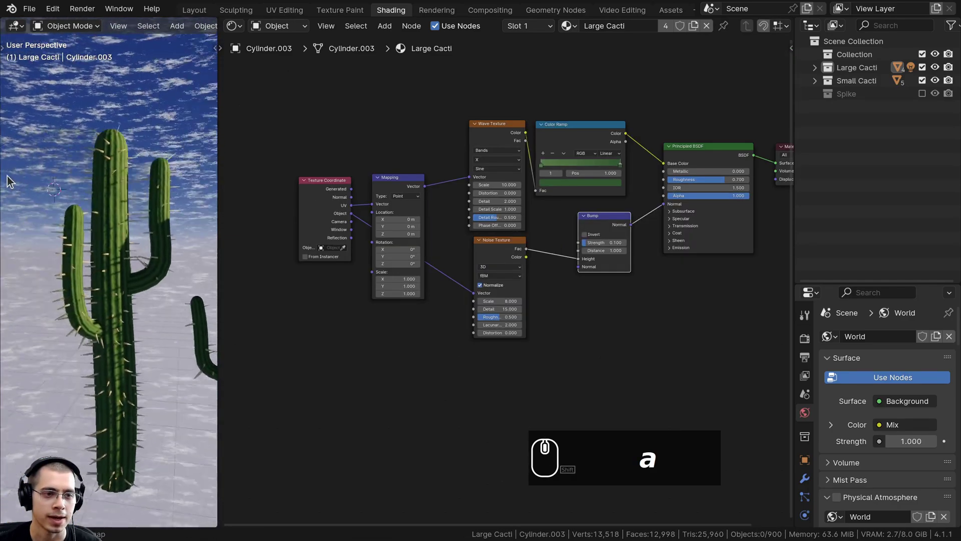
{"action": "middle_click_drag", "start_coordinate": [7, 176], "coordinate": [95, 224]}
{"action": "scroll", "coordinate": [95, 224], "scroll_direction": "down", "scroll_amount": 4}
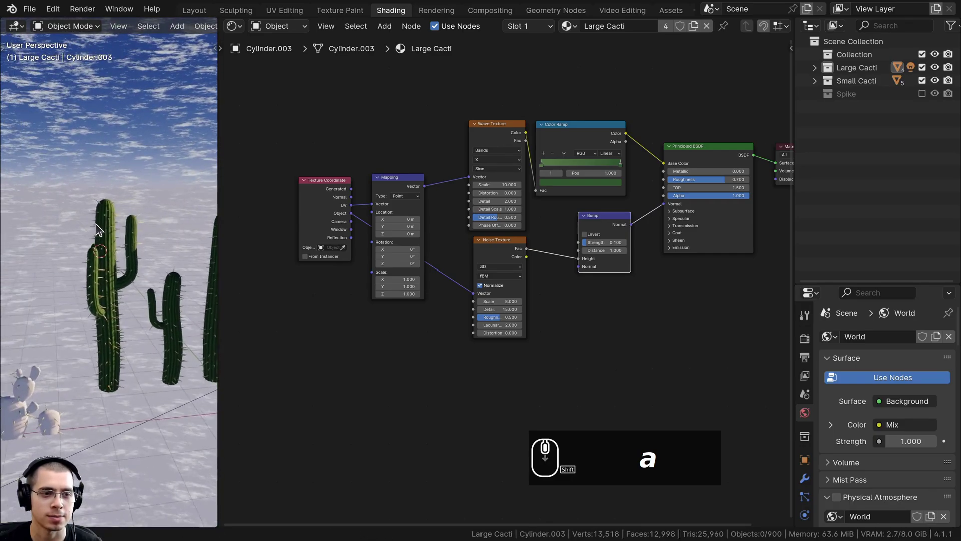
Select the many-padded small cactus in the middle of its row and give it a new material named Small Cacti.
{"action": "middle_click_drag", "start_coordinate": [82, 395], "coordinate": [146, 278]}
{"action": "middle_click_drag", "start_coordinate": [90, 288], "coordinate": [111, 280], "text": "shift"}
{"action": "scroll", "coordinate": [133, 278], "scroll_direction": "up", "scroll_amount": 4}
{"action": "right_click", "coordinate": [134, 269]}
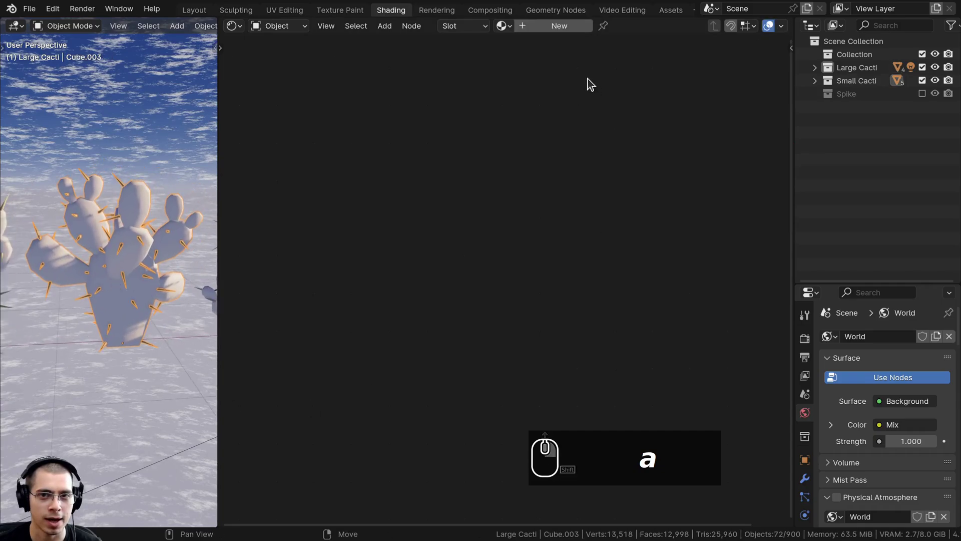
{"action": "left_click", "coordinate": [549, 26]}
{"action": "type", "text": "Small"}
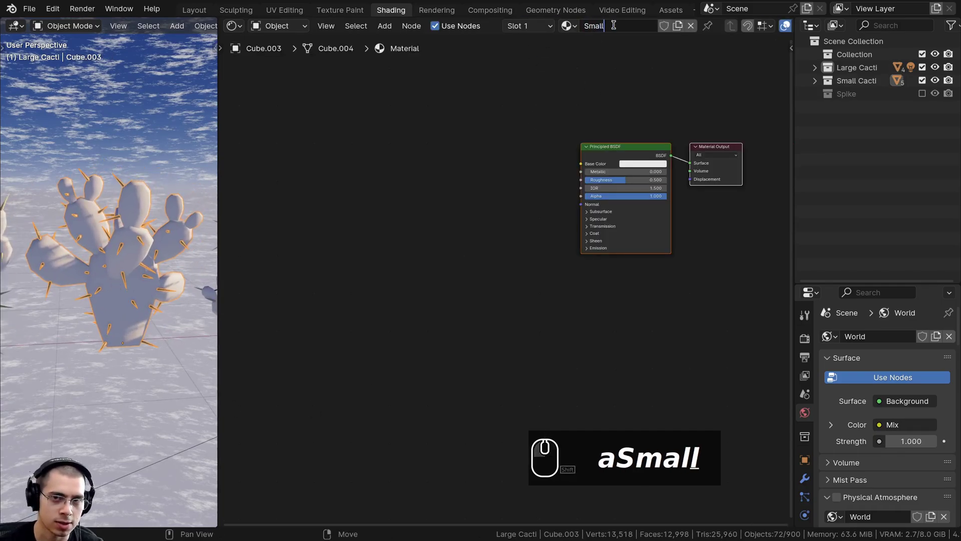
{"action": "type", "text": " Cacti"}
{"action": "key", "text": "Return"}
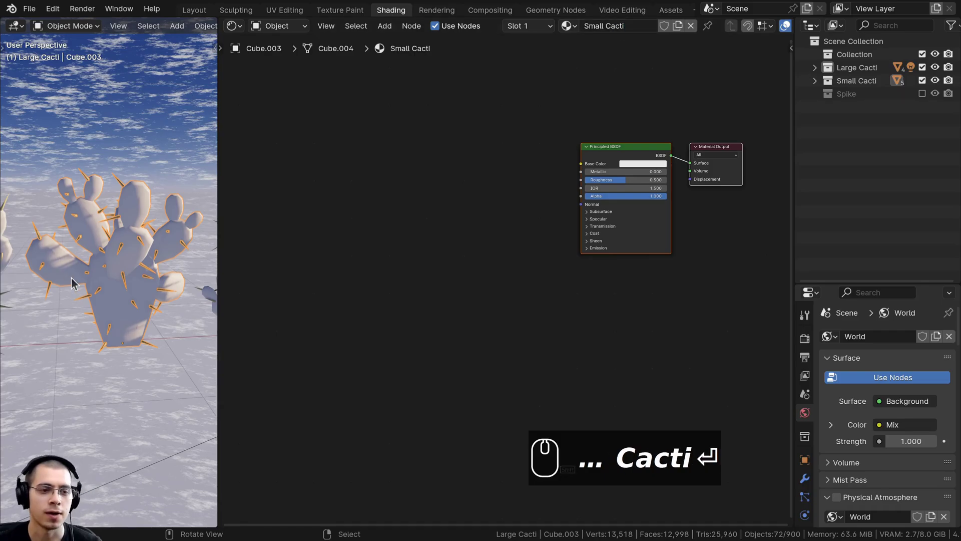
Link the Small Cacti material from the middle small cactus to the other four small cacti.
{"action": "scroll", "coordinate": [136, 285], "scroll_direction": "down", "scroll_amount": 5}
{"action": "left_click", "coordinate": [187, 286], "text": "shift"}
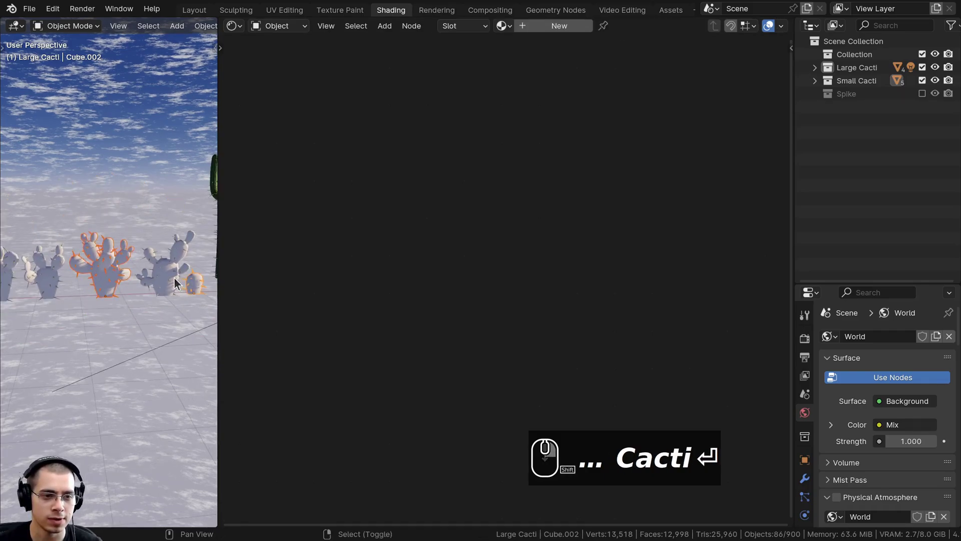
{"action": "left_click", "coordinate": [116, 272], "text": "shift"}
{"action": "left_click", "coordinate": [59, 273], "text": "shift"}
{"action": "middle_click_drag", "start_coordinate": [3, 269], "coordinate": [42, 265], "text": "shift"}
{"action": "left_click", "coordinate": [39, 274], "text": "shift"}
{"action": "scroll", "coordinate": [42, 264], "scroll_direction": "up", "scroll_amount": 3}
{"action": "left_click_drag", "start_coordinate": [218, 214], "coordinate": [354, 220]}
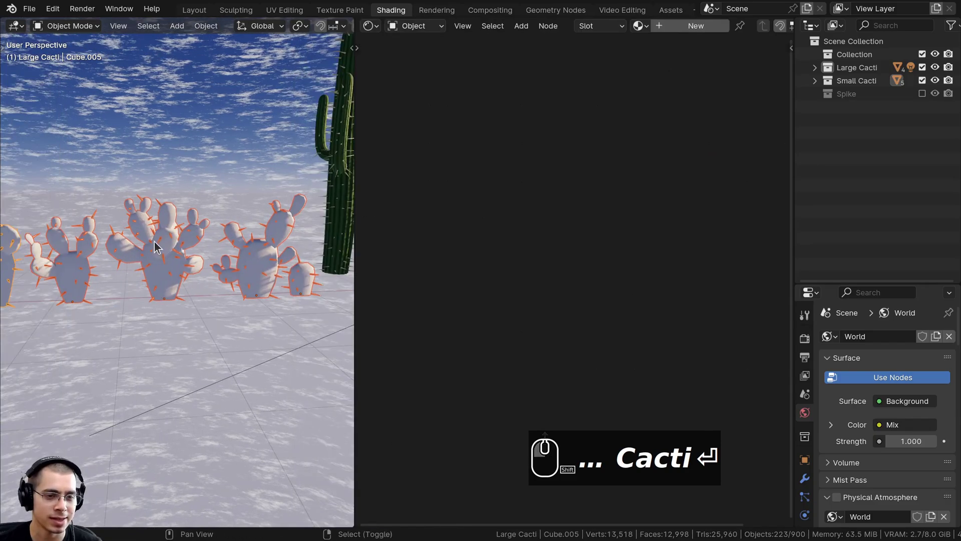
{"action": "left_click", "coordinate": [161, 243], "text": "shift"}
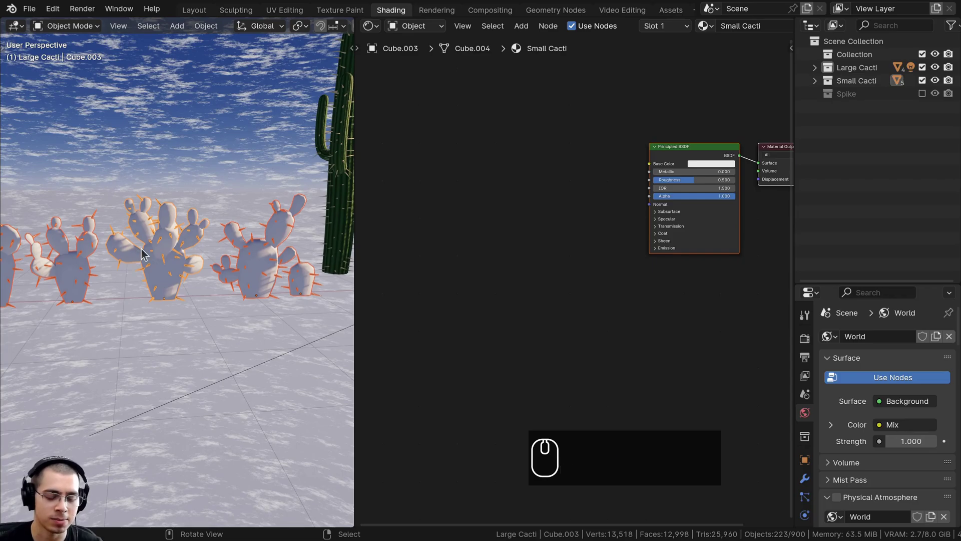
{"action": "key", "text": "ctrl+l"}
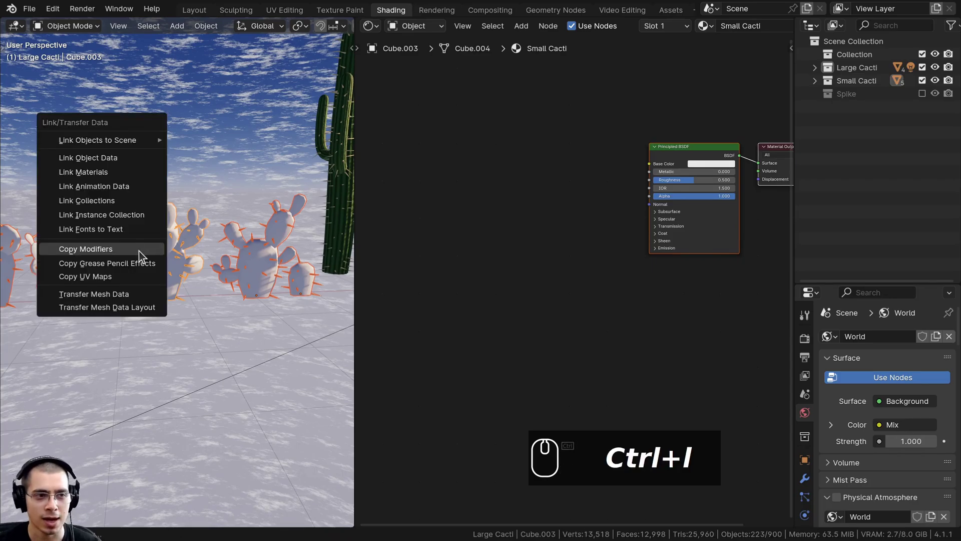
{"action": "left_click", "coordinate": [70, 173]}
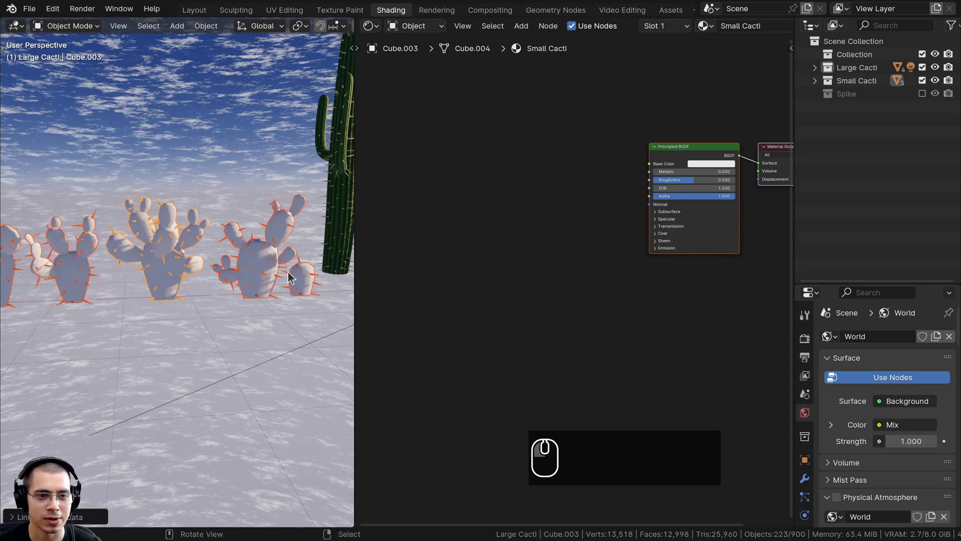
{"action": "left_click", "coordinate": [252, 271]}
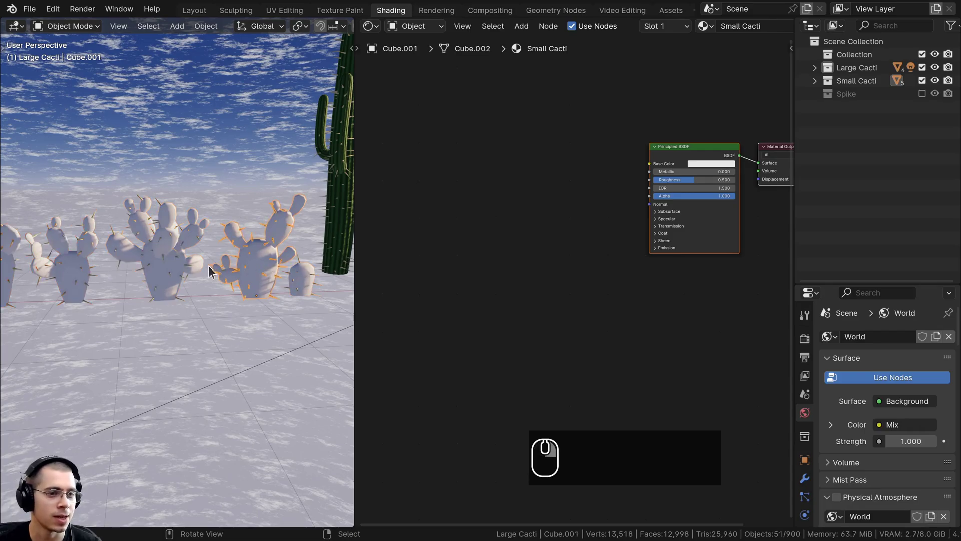
Select the middle small cactus again and widen the workspace showing its shader nodes.
{"action": "middle_click_drag", "start_coordinate": [185, 266], "coordinate": [260, 308], "text": "shift"}
{"action": "scroll", "coordinate": [179, 292], "scroll_direction": "up", "scroll_amount": 6}
{"action": "middle_click_drag", "start_coordinate": [621, 260], "coordinate": [530, 311]}
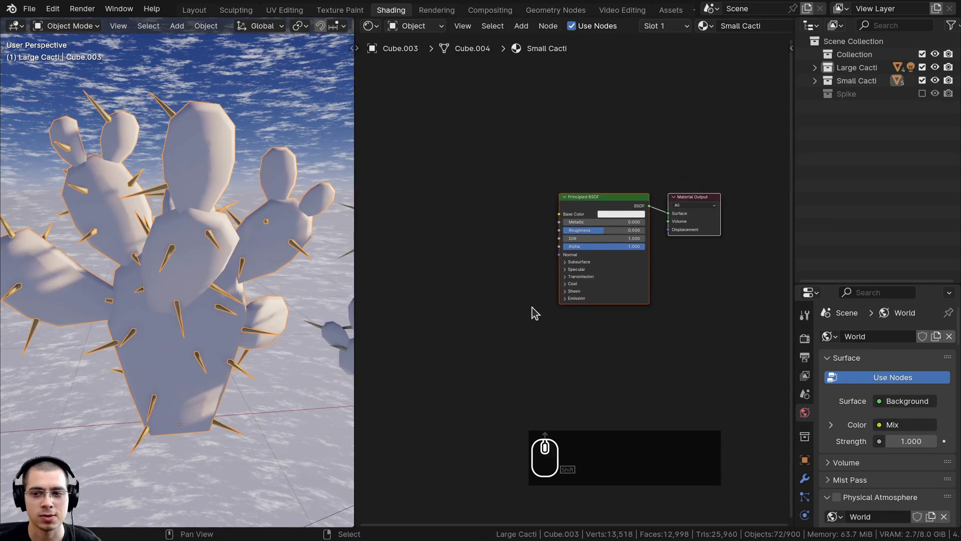
{"action": "left_click_drag", "start_coordinate": [794, 186], "coordinate": [820, 186]}
{"action": "scroll", "coordinate": [506, 209], "scroll_direction": "up", "scroll_amount": 3}
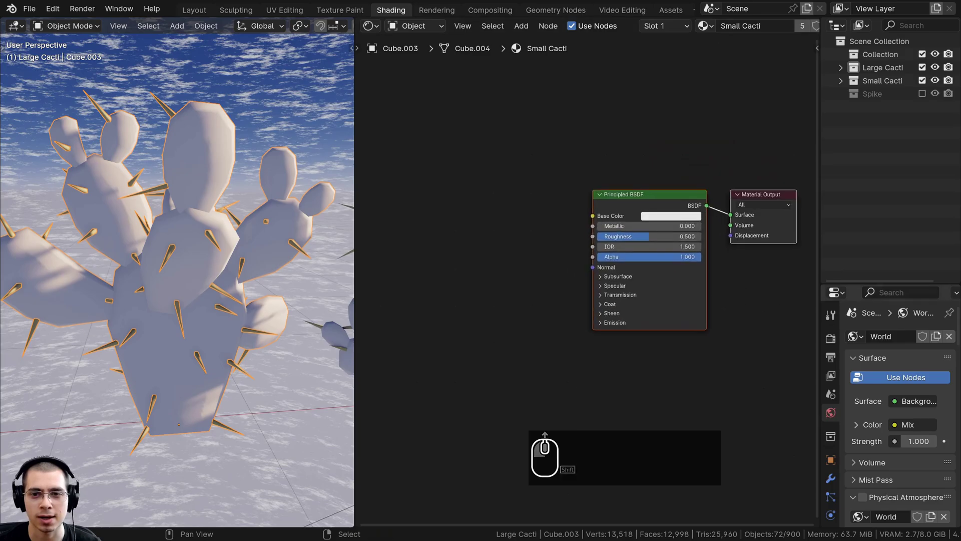
{"action": "middle_click_drag", "start_coordinate": [503, 199], "coordinate": [498, 179]}
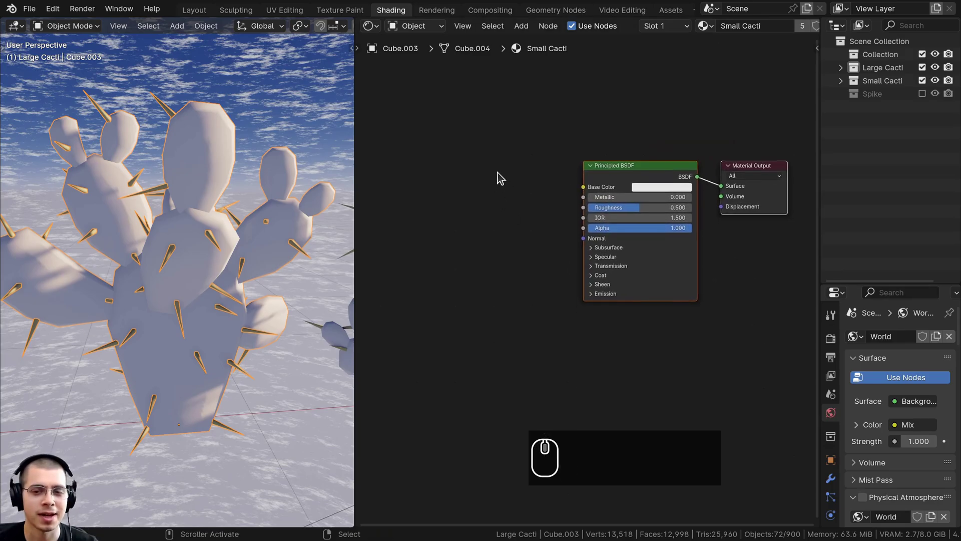
Add a Voronoi Texture node and connect its Distance output to the Principled BSDF's Base Color.
{"action": "key", "text": "shift+a"}
{"action": "left_click", "coordinate": [496, 161]}
{"action": "type", "text": "vor"}
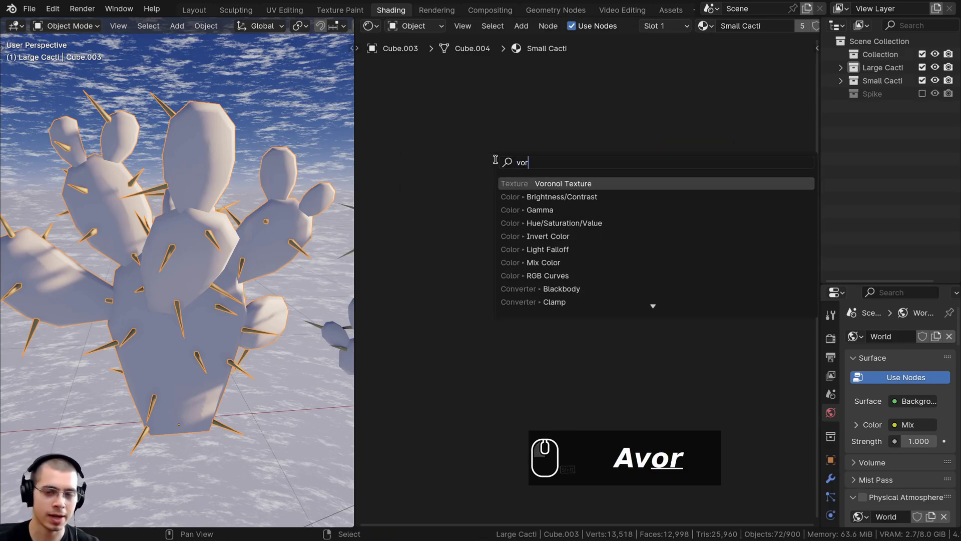
{"action": "left_click", "coordinate": [521, 182]}
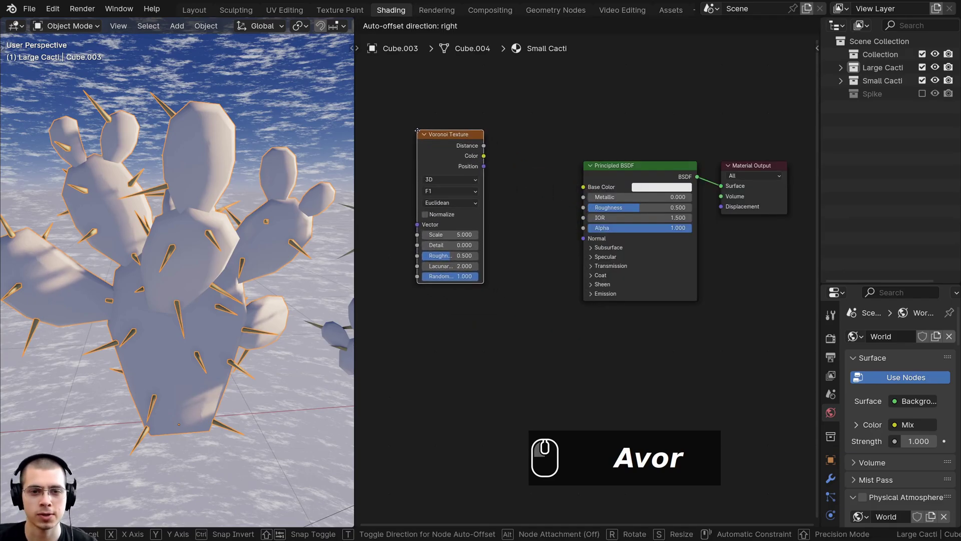
{"action": "left_click", "coordinate": [440, 139]}
{"action": "left_click_drag", "start_coordinate": [354, 126], "coordinate": [313, 126]}
{"action": "mouse_move", "coordinate": [425, 135]}
{"action": "left_mouse_down"}
{"action": "mouse_move", "coordinate": [409, 139]}
{"action": "mouse_move", "coordinate": [556, 190]}
{"action": "mouse_move", "coordinate": [563, 178]}
{"action": "mouse_move", "coordinate": [424, 167]}
{"action": "mouse_move", "coordinate": [419, 145]}
{"action": "left_mouse_up"}
{"action": "scroll", "coordinate": [484, 149], "scroll_direction": "down", "scroll_amount": 1}
{"action": "middle_click_drag", "start_coordinate": [484, 155], "coordinate": [502, 158]}
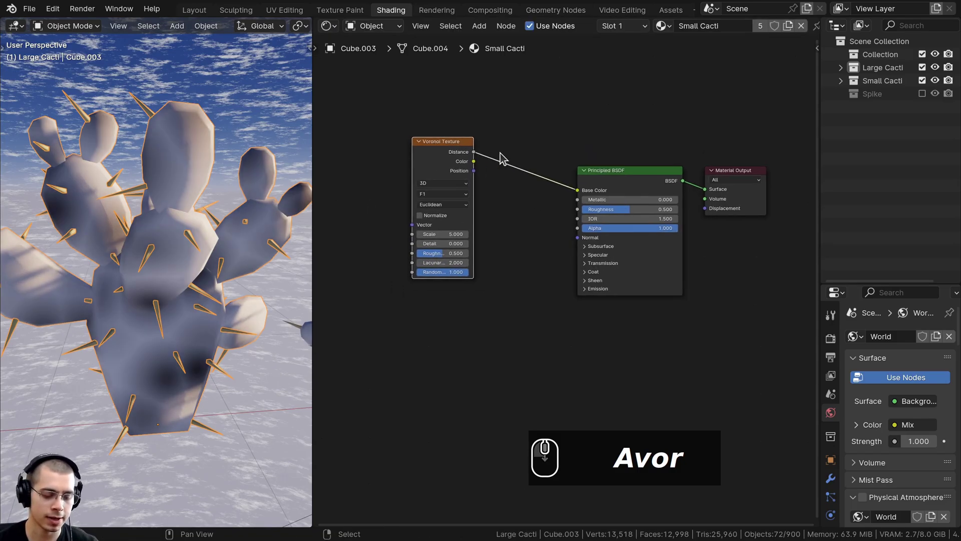
Add Texture Coordinate and Mapping nodes to the Voronoi Texture, driving the Mapping node from the Object output.
{"action": "key", "text": "ctrl+t"}
{"action": "middle_click_drag", "start_coordinate": [428, 167], "coordinate": [629, 176]}
{"action": "key", "text": "a"}
{"action": "scroll", "coordinate": [624, 176], "scroll_direction": "up", "scroll_amount": 1}
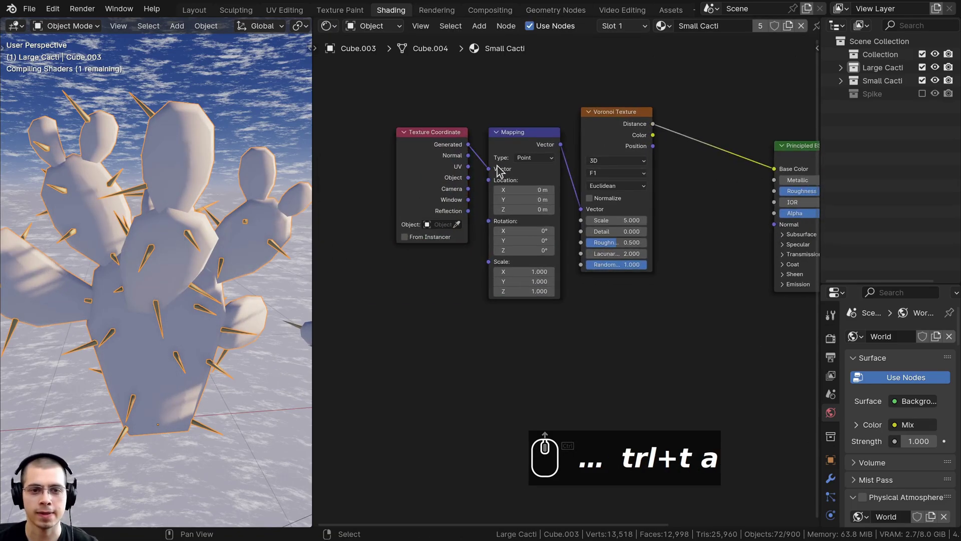
{"action": "middle_click_drag", "start_coordinate": [447, 183], "coordinate": [469, 176]}
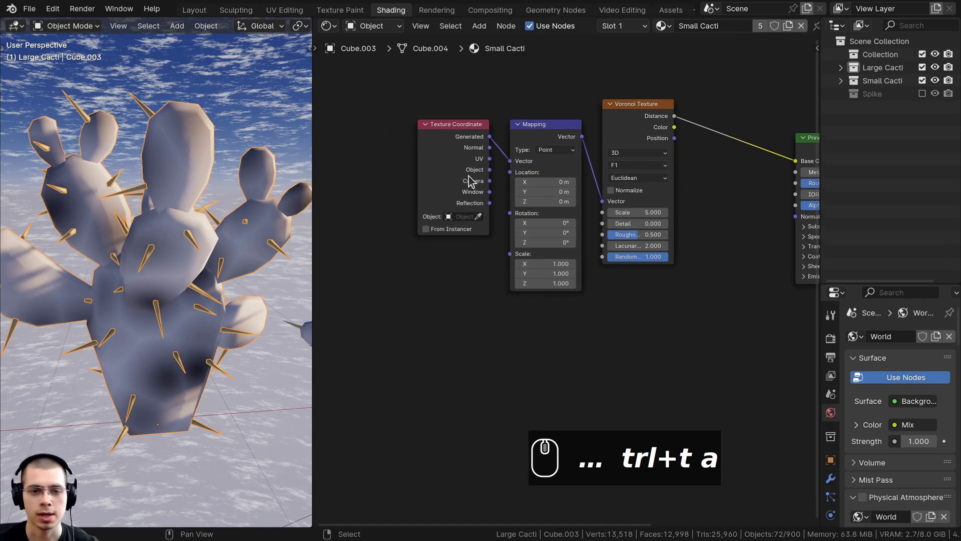
{"action": "left_click_drag", "start_coordinate": [468, 176], "coordinate": [506, 156]}
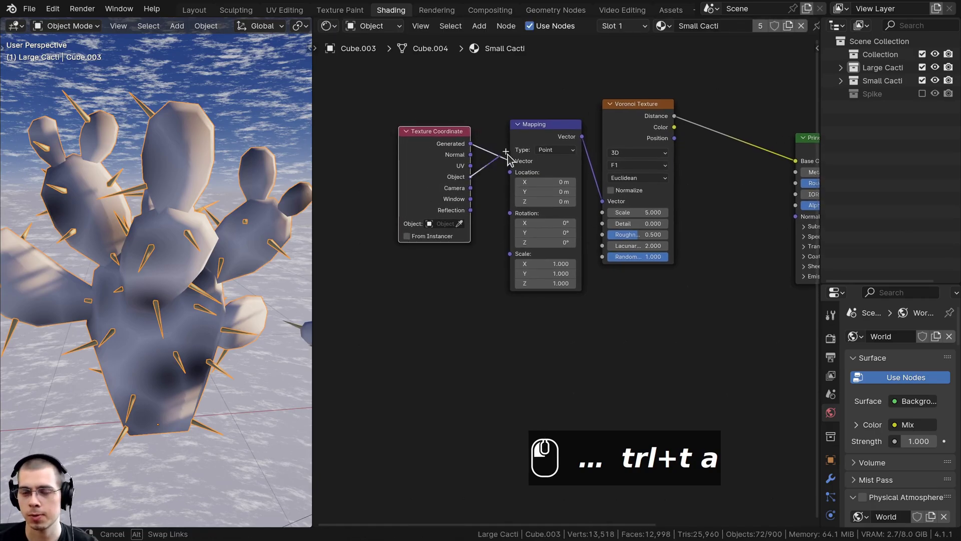
Move the Texture Coordinate and Mapping nodes lower and farther from the Voronoi Texture to space out the node tree.
{"action": "left_click_drag", "start_coordinate": [396, 107], "coordinate": [537, 150]}
{"action": "key", "text": "g"}
{"action": "left_click", "coordinate": [403, 273]}
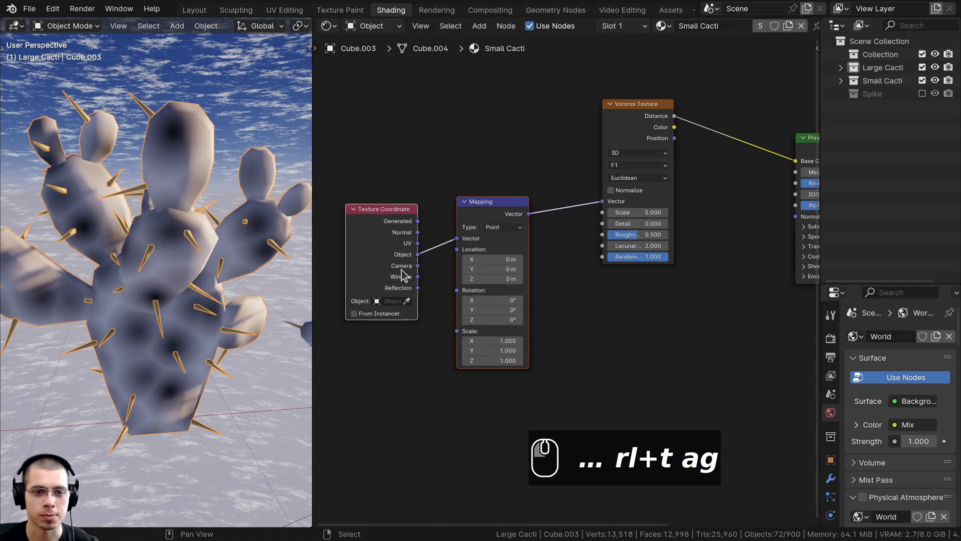
{"action": "key", "text": "a"}
{"action": "left_click_drag", "start_coordinate": [403, 273], "coordinate": [432, 271]}
Set the Voronoi Texture's scale to 20.
{"action": "scroll", "coordinate": [183, 268], "scroll_direction": "down", "scroll_amount": 4}
{"action": "middle_click_drag", "start_coordinate": [182, 279], "coordinate": [182, 262]}
{"action": "middle_click_drag", "start_coordinate": [619, 265], "coordinate": [542, 296]}
{"action": "scroll", "coordinate": [594, 302], "scroll_direction": "up", "scroll_amount": 4}
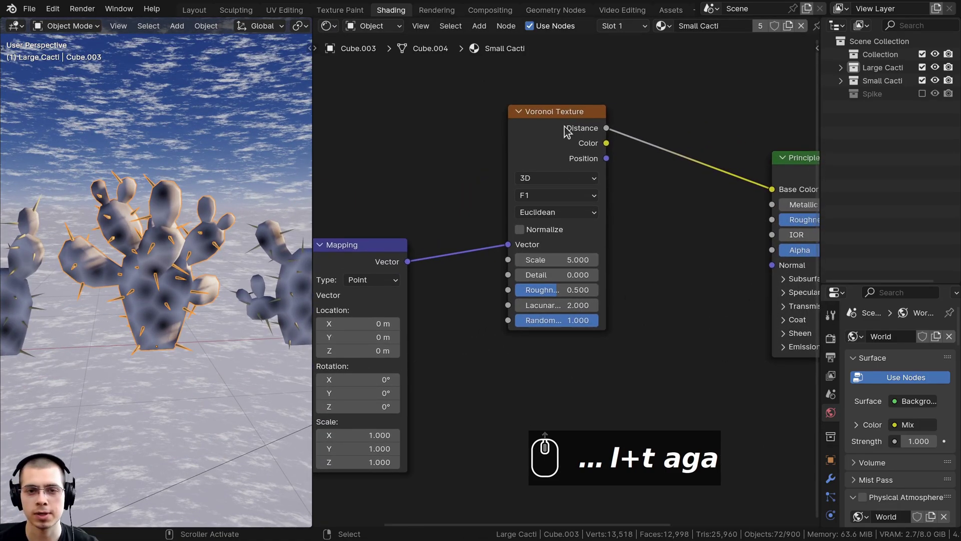
{"action": "left_click_drag", "start_coordinate": [527, 133], "coordinate": [521, 124]}
{"action": "middle_click_drag", "start_coordinate": [521, 124], "coordinate": [518, 117]}
{"action": "scroll", "coordinate": [518, 116], "scroll_direction": "up", "scroll_amount": 2}
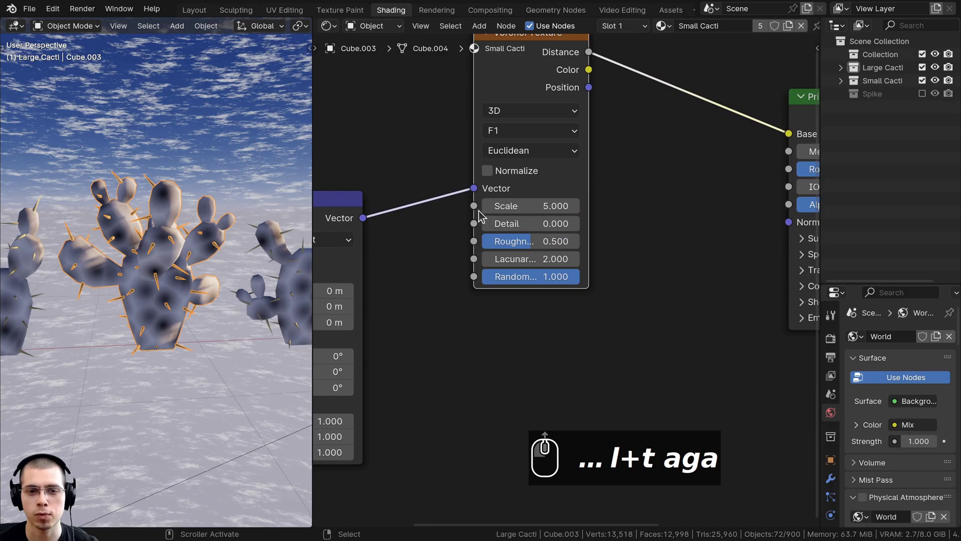
{"action": "left_click", "coordinate": [515, 201]}
{"action": "type", "text": "20"}
{"action": "key", "text": "Return"}
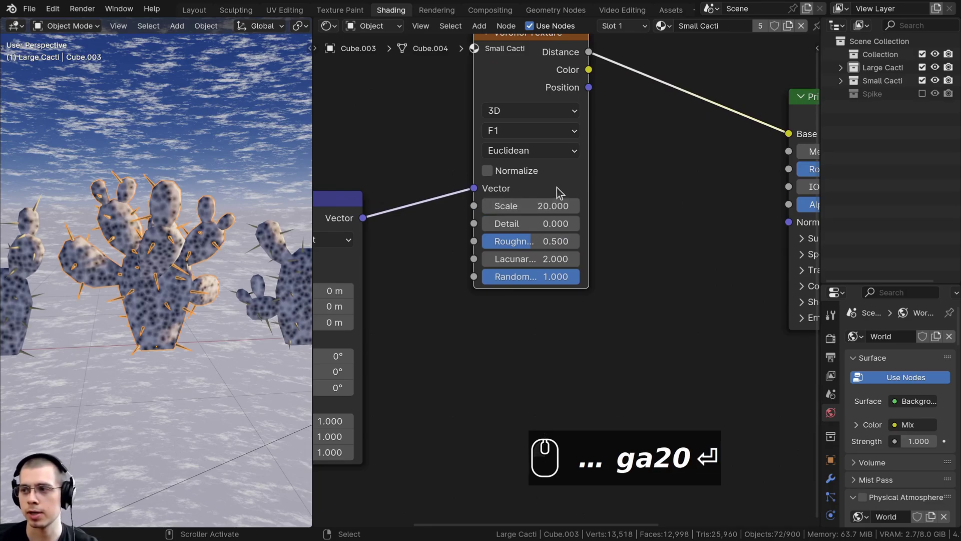
Insert a Color Ramp node between the Voronoi Texture's Distance output and the Principled BSDF's Base Color.
{"action": "scroll", "coordinate": [523, 229], "scroll_direction": "down", "scroll_amount": 2}
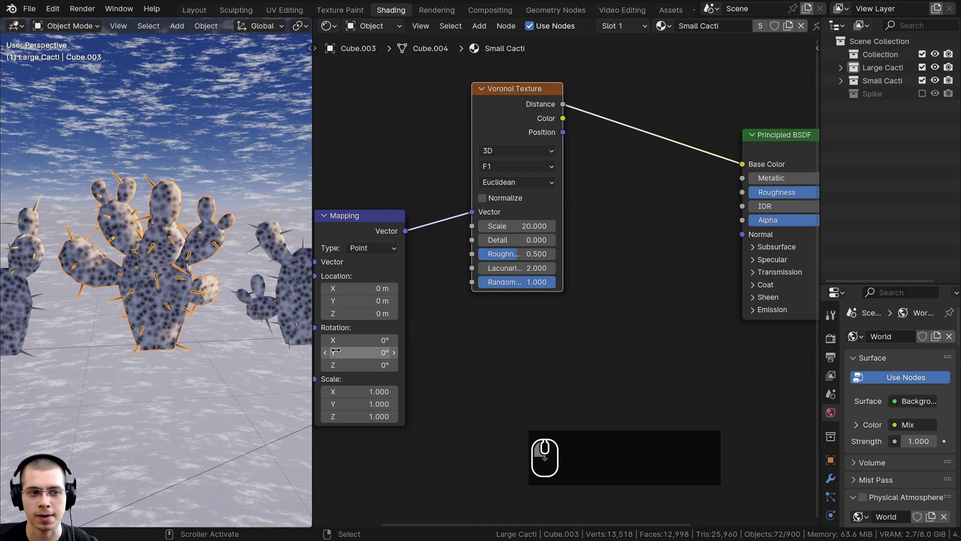
{"action": "scroll", "coordinate": [199, 231], "scroll_direction": "up", "scroll_amount": 4}
{"action": "scroll", "coordinate": [199, 231], "scroll_direction": "down", "scroll_amount": 3}
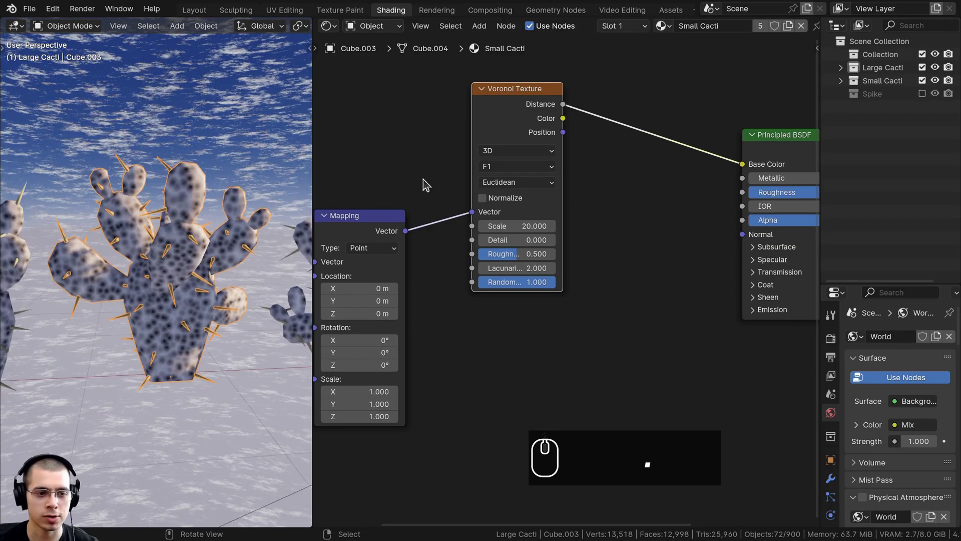
{"action": "middle_click_drag", "start_coordinate": [580, 109], "coordinate": [575, 116]}
{"action": "key", "text": "shift+a"}
{"action": "left_click", "coordinate": [626, 95]}
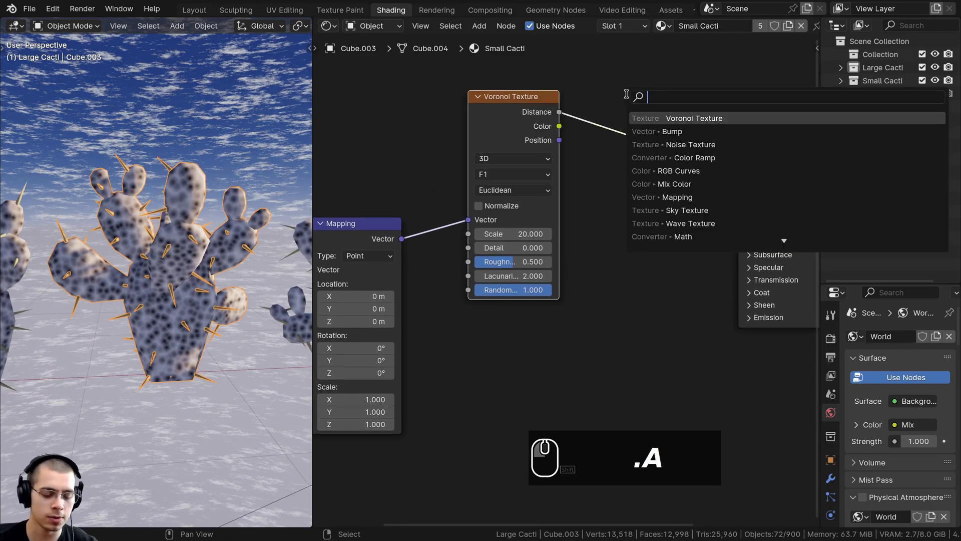
{"action": "type", "text": "col"}
{"action": "left_click", "coordinate": [676, 132]}
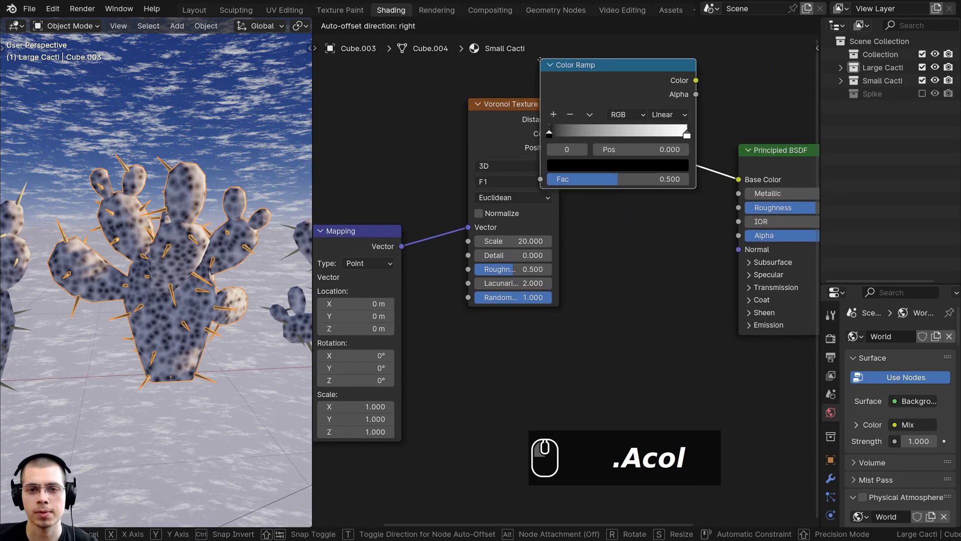
{"action": "left_click", "coordinate": [607, 95]}
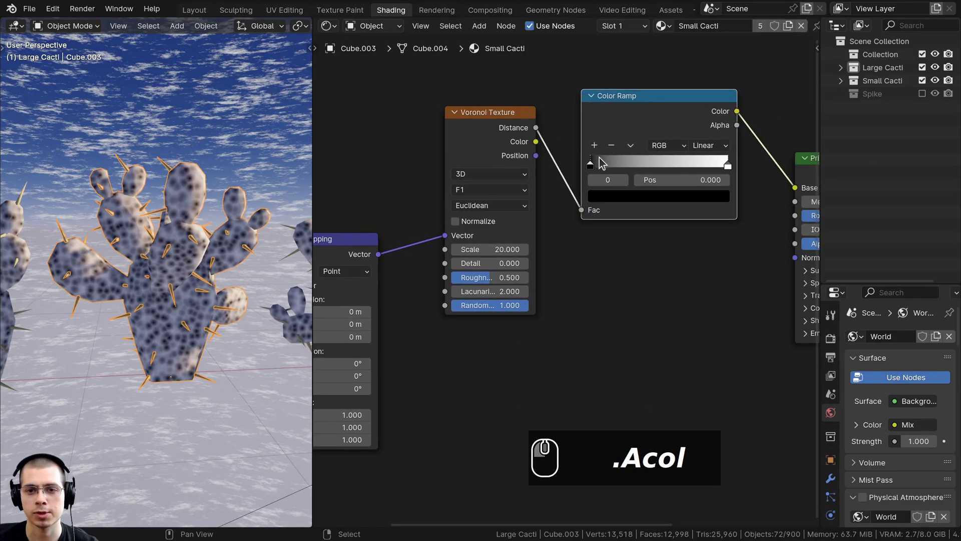
Move the Color Ramp's black stop inward and its white stop to position 0.254 to sharpen the spots.
{"action": "scroll", "coordinate": [594, 162], "scroll_direction": "up", "scroll_amount": 1}
{"action": "left_click_drag", "start_coordinate": [594, 145], "coordinate": [626, 147]}
{"action": "left_click_drag", "start_coordinate": [765, 147], "coordinate": [628, 142]}
{"action": "left_click_drag", "start_coordinate": [657, 145], "coordinate": [642, 146]}
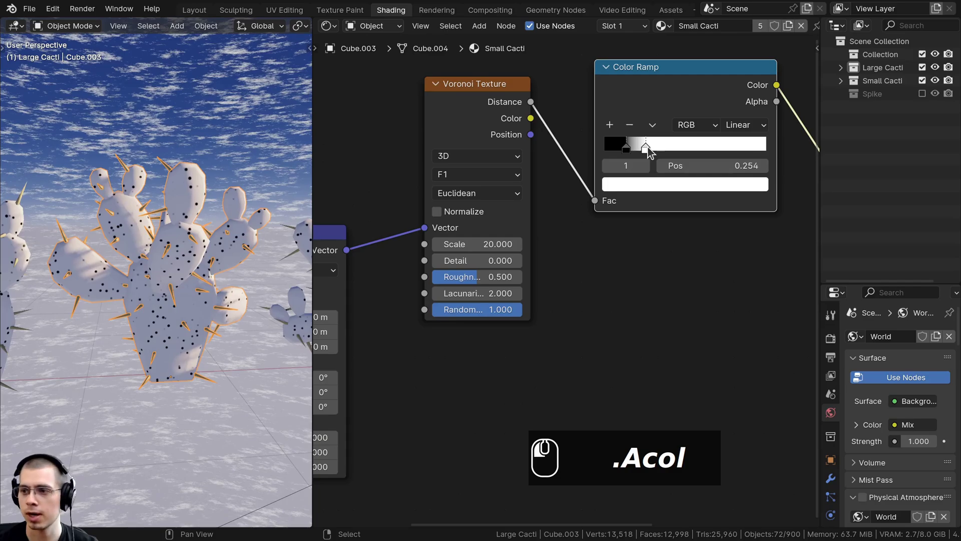
Enlarge the spots by moving the Color Ramp's white stop slightly farther from the black one and the black stop to 0.156.
{"action": "scroll", "coordinate": [279, 273], "scroll_direction": "up", "scroll_amount": 4}
{"action": "middle_click_drag", "start_coordinate": [283, 305], "coordinate": [310, 260]}
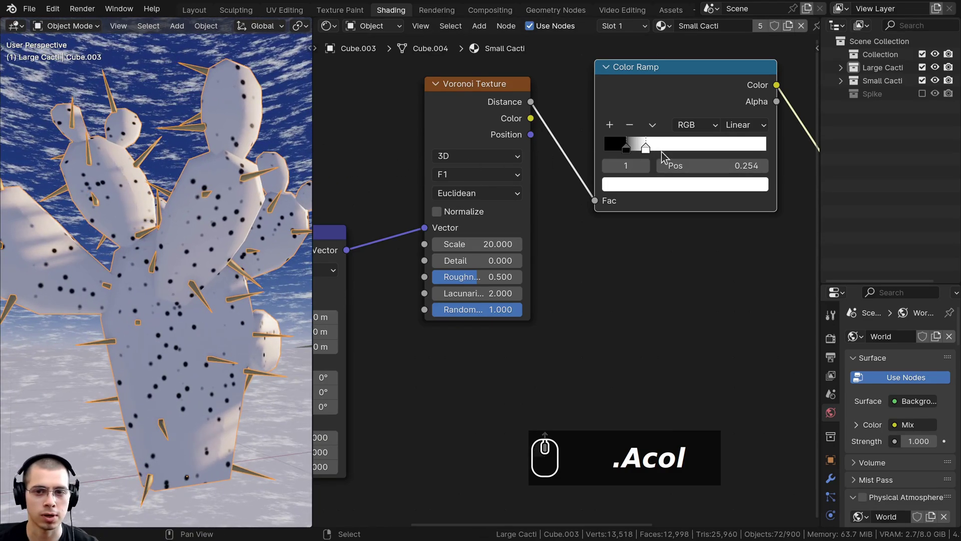
{"action": "left_click_drag", "start_coordinate": [641, 149], "coordinate": [642, 148]}
{"action": "left_click_drag", "start_coordinate": [642, 149], "coordinate": [650, 149]}
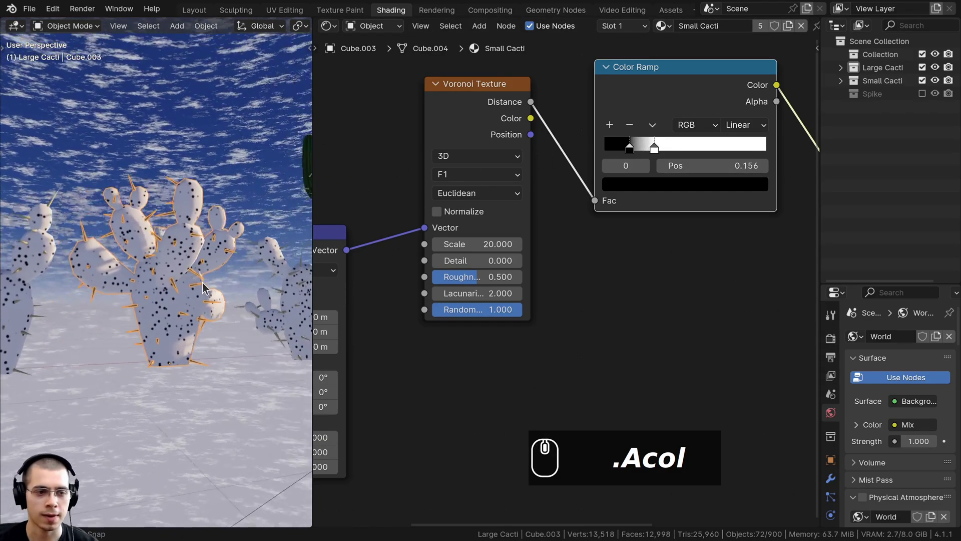
{"action": "scroll", "coordinate": [199, 281], "scroll_direction": "up", "scroll_amount": 4}
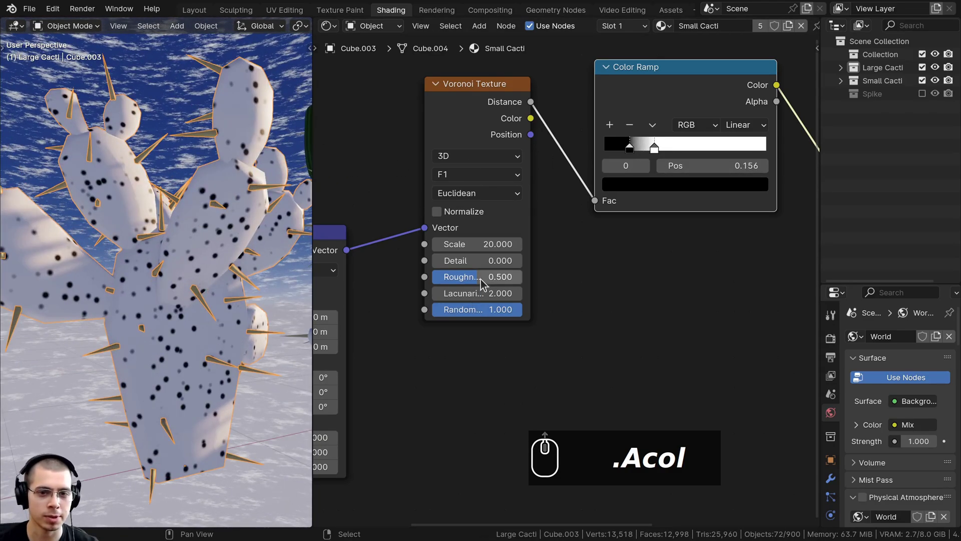
Try a Voronoi Texture scale of 18, and settle on a scale of 16 for fewer, larger spots.
{"action": "left_click", "coordinate": [479, 245]}
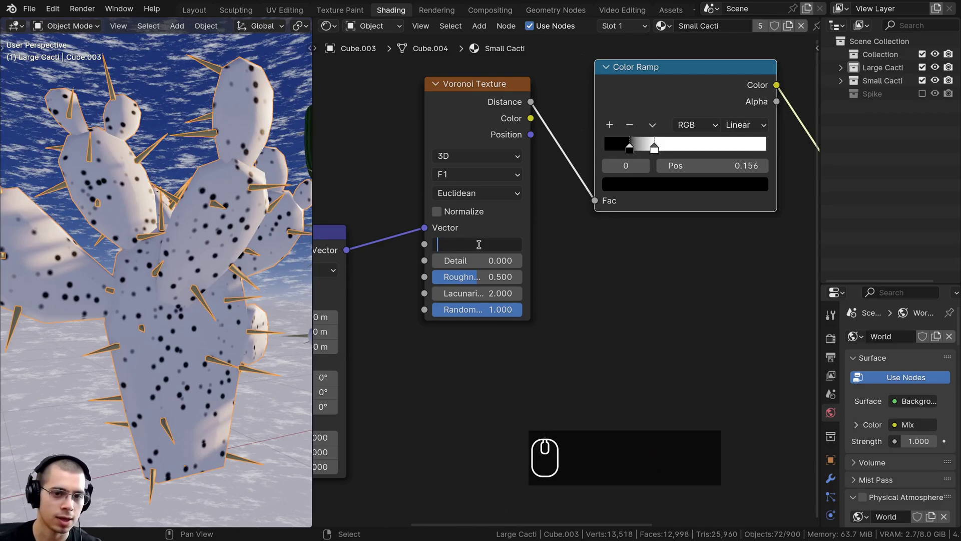
{"action": "key", "text": "Return"}
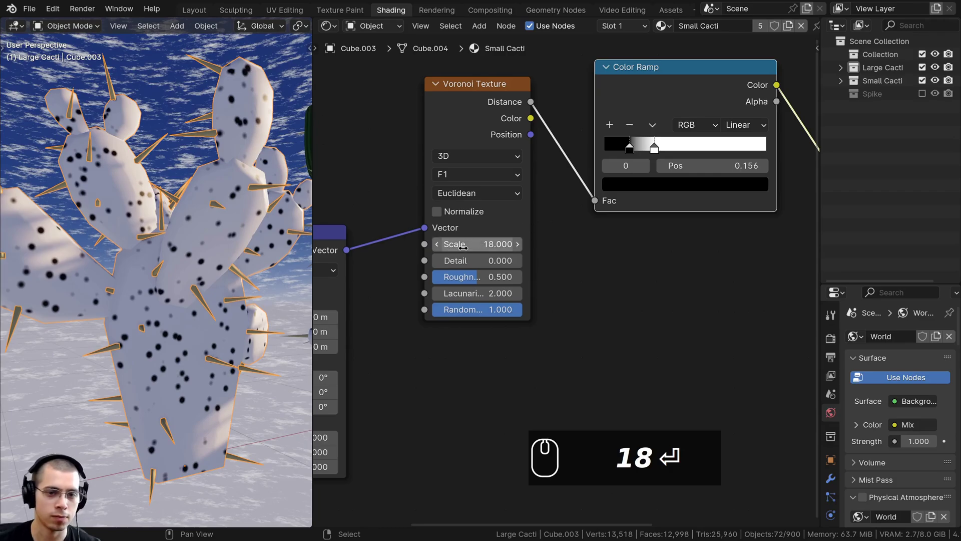
{"action": "left_click", "coordinate": [483, 246]}
{"action": "type", "text": "16"}
{"action": "key", "text": "Return"}
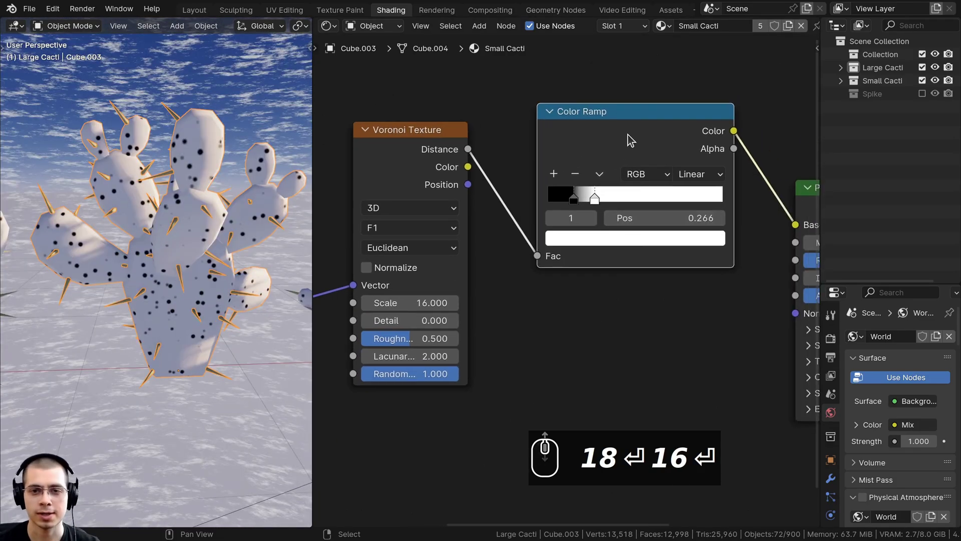
{"action": "left_click_drag", "start_coordinate": [628, 134], "coordinate": [628, 133]}
{"action": "scroll", "coordinate": [192, 199], "scroll_direction": "up", "scroll_amount": 3}
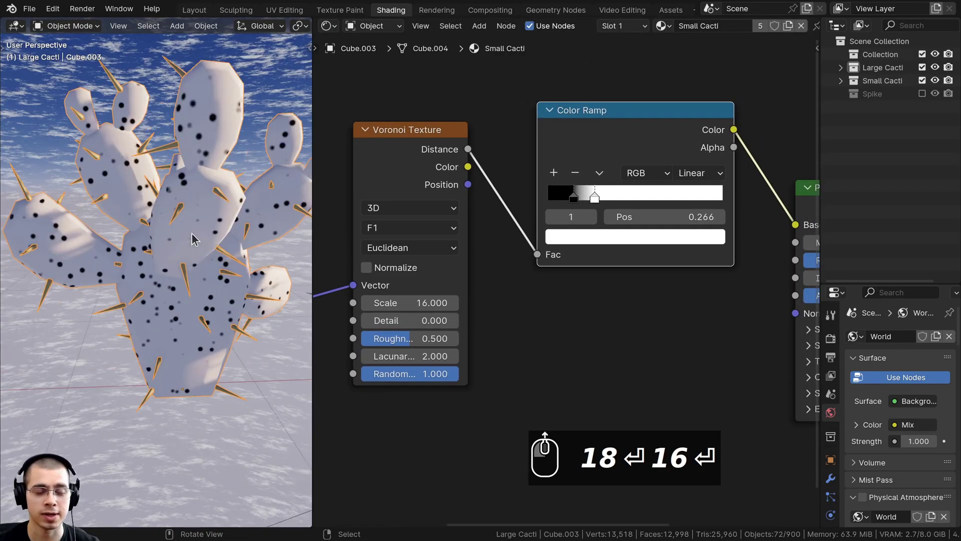
{"action": "middle_click_drag", "start_coordinate": [546, 264], "coordinate": [535, 276]}
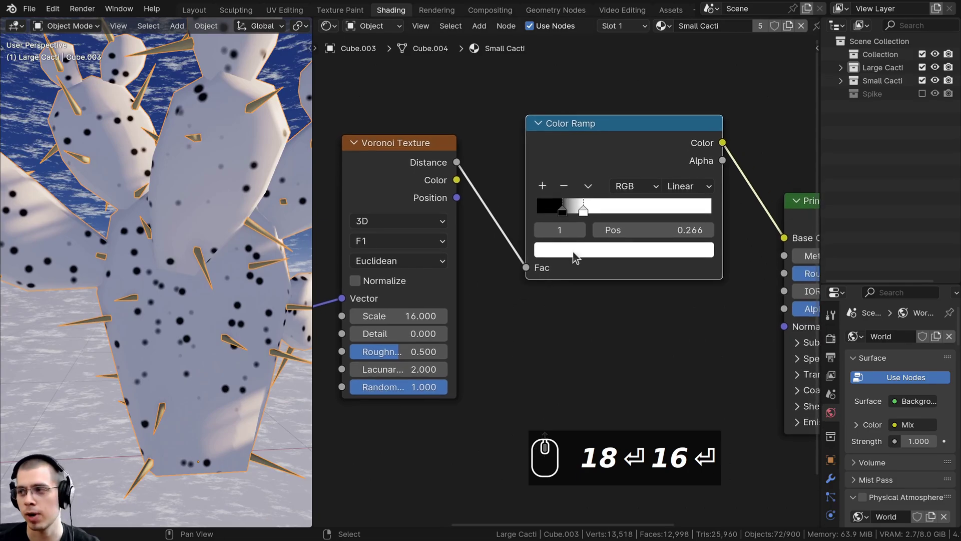
Recolor the Color Ramp's black stop to a muted green, hex 578054.
{"action": "left_click", "coordinate": [564, 211]}
{"action": "scroll", "coordinate": [563, 255], "scroll_direction": "down", "scroll_amount": 2}
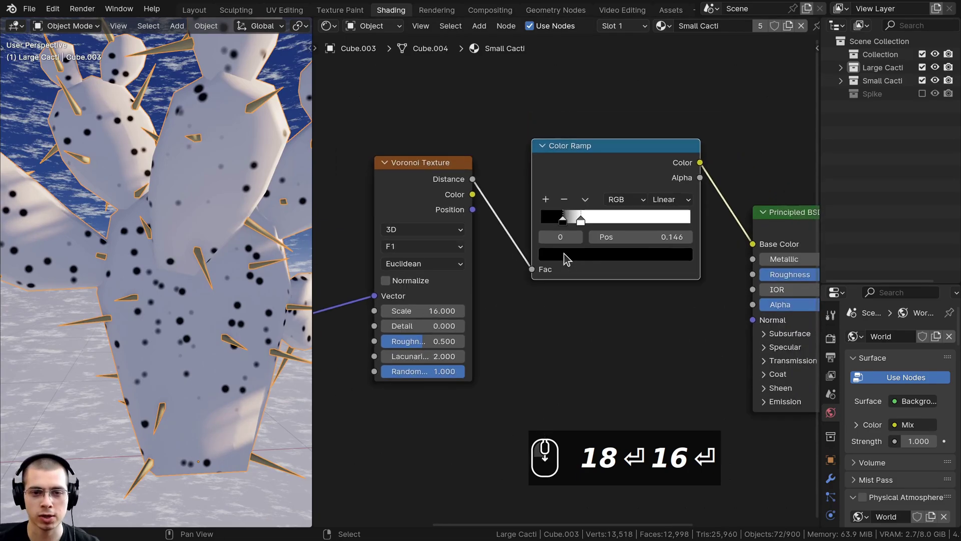
{"action": "left_click", "coordinate": [564, 255]}
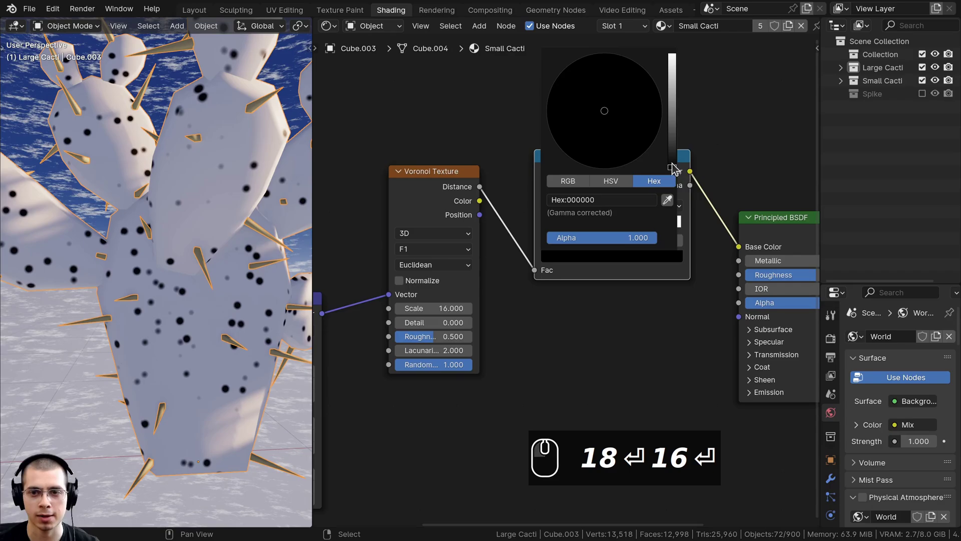
{"action": "left_click_drag", "start_coordinate": [674, 168], "coordinate": [673, 110]}
{"action": "left_click_drag", "start_coordinate": [608, 114], "coordinate": [586, 102]}
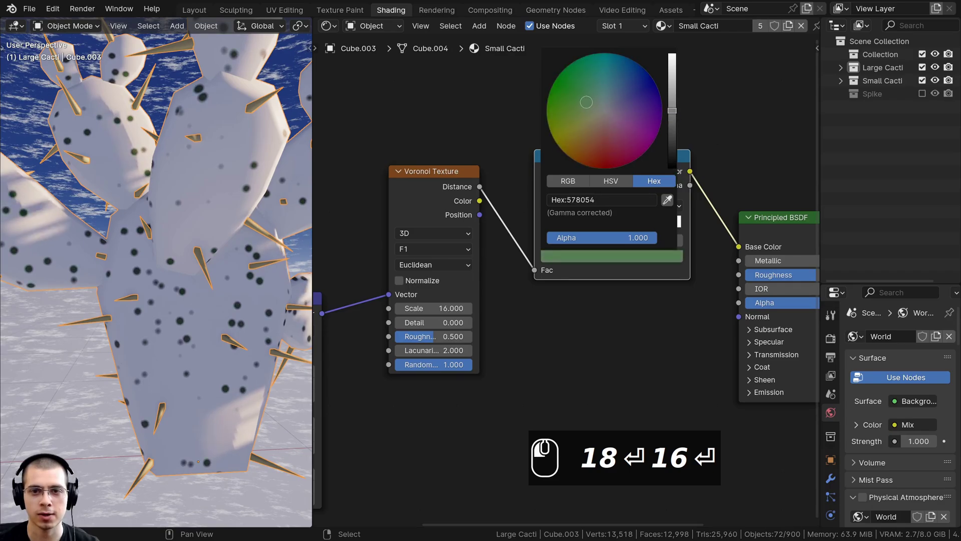
Recolor the Color Ramp's white stop to a light yellow-green, hex B3CC55.
{"action": "left_click", "coordinate": [580, 224]}
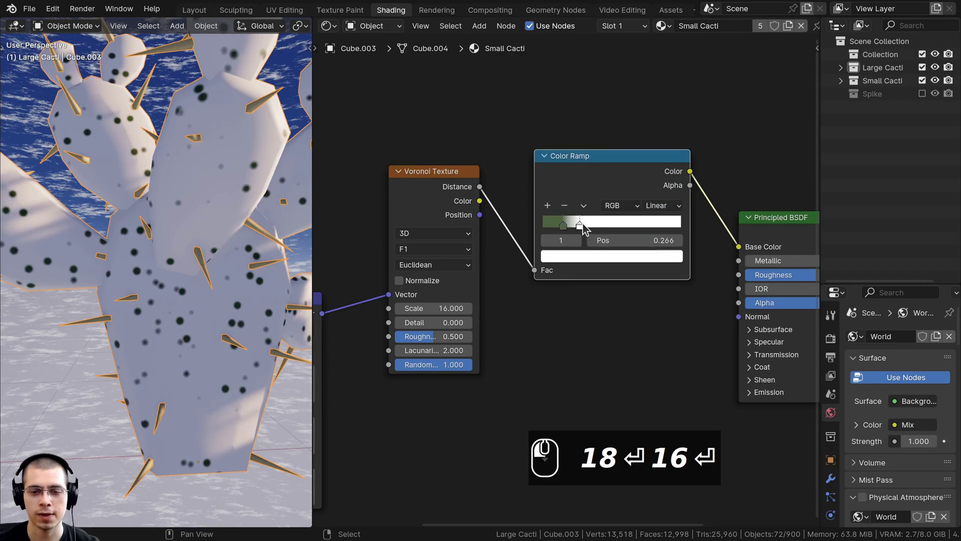
{"action": "left_click", "coordinate": [589, 258]}
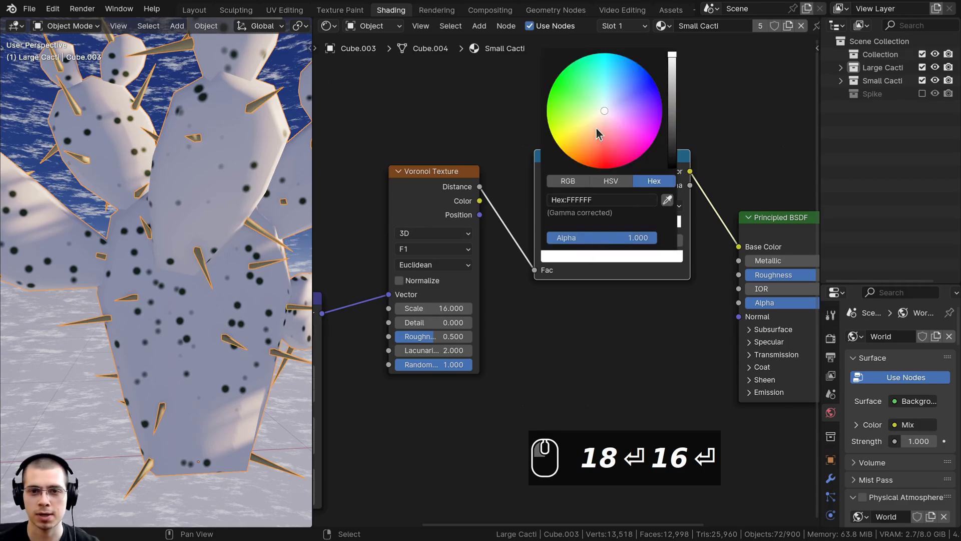
{"action": "left_click_drag", "start_coordinate": [596, 127], "coordinate": [572, 120]}
{"action": "scroll", "coordinate": [572, 121], "scroll_direction": "down", "scroll_amount": 2}
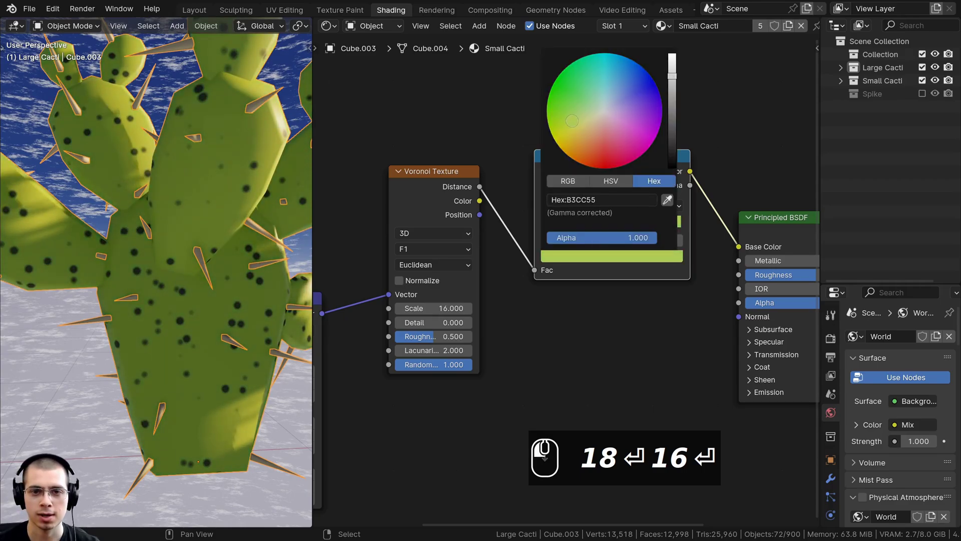
{"action": "scroll", "coordinate": [572, 119], "scroll_direction": "down", "scroll_amount": 3}
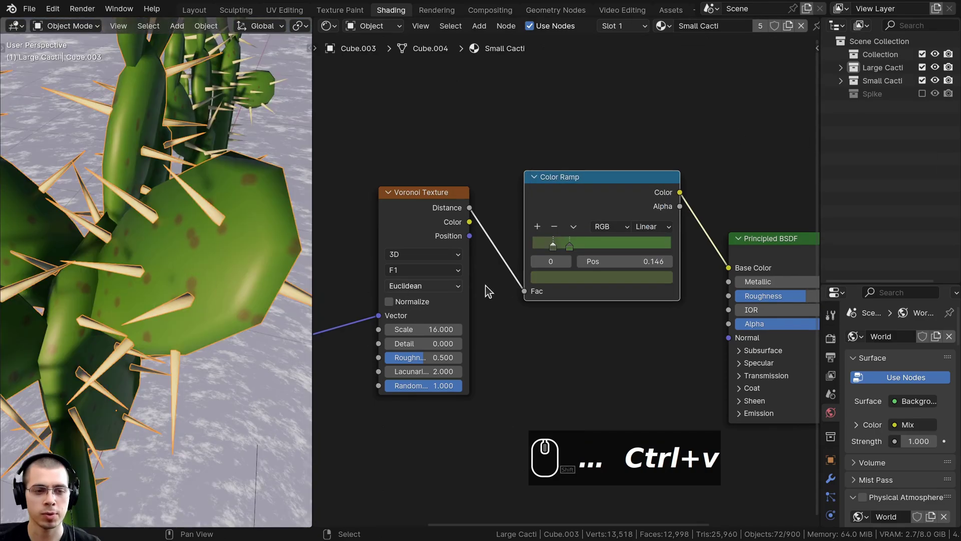
Check the hex codes of the Color Ramp's two green stops and examine the spotted cactus pads up close.
{"action": "scroll", "coordinate": [570, 270], "scroll_direction": "up", "scroll_amount": 3}
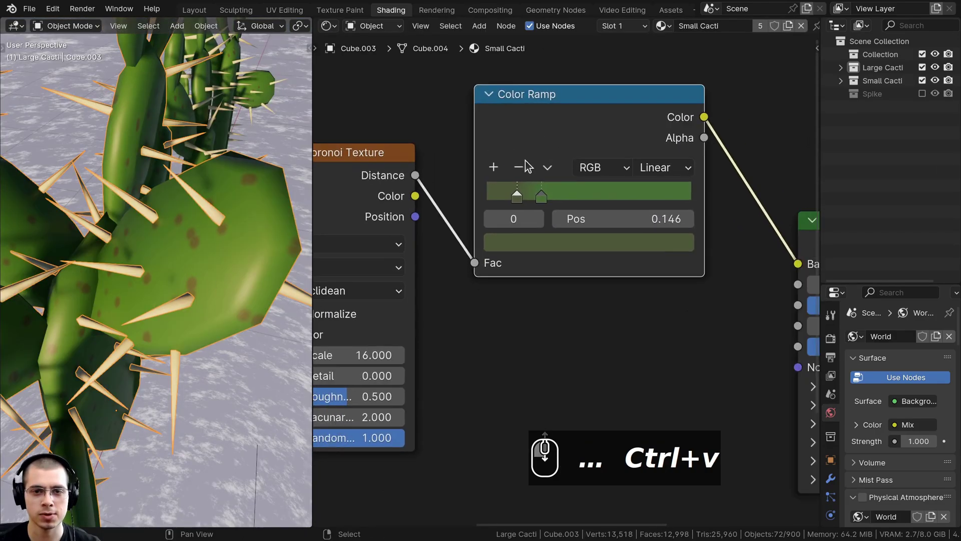
{"action": "scroll", "coordinate": [525, 166], "scroll_direction": "down", "scroll_amount": 1}
{"action": "middle_click_drag", "start_coordinate": [525, 166], "coordinate": [521, 112]}
{"action": "left_click", "coordinate": [525, 182]}
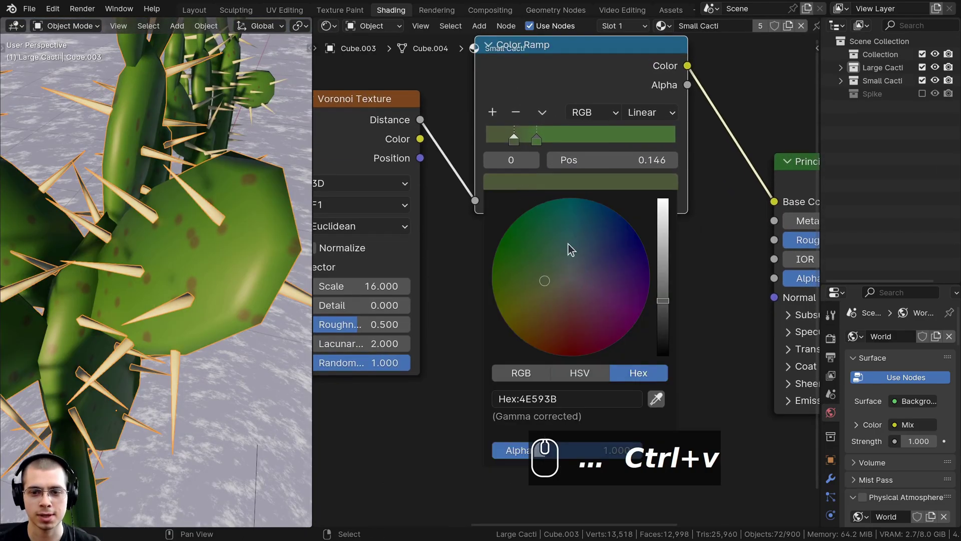
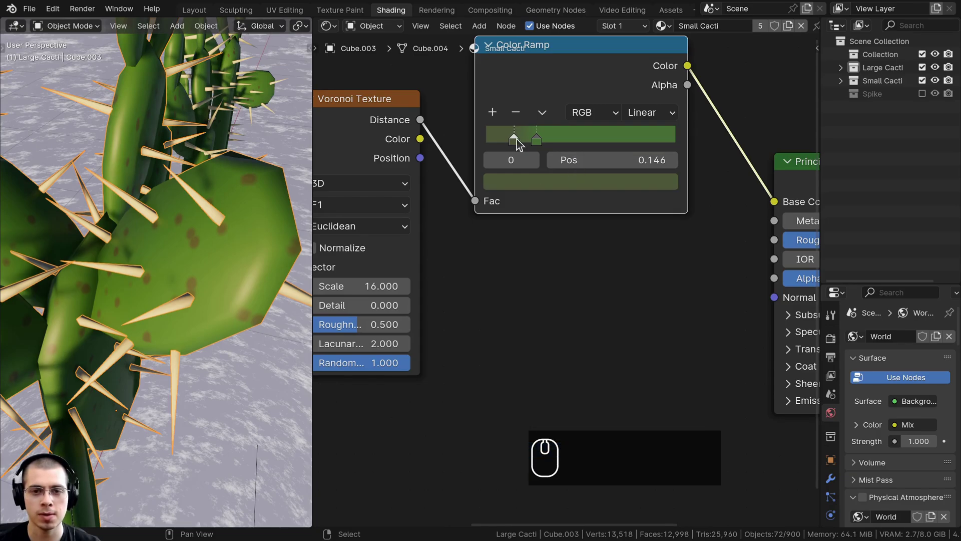
{"action": "left_click", "coordinate": [536, 140]}
{"action": "left_click", "coordinate": [538, 182]}
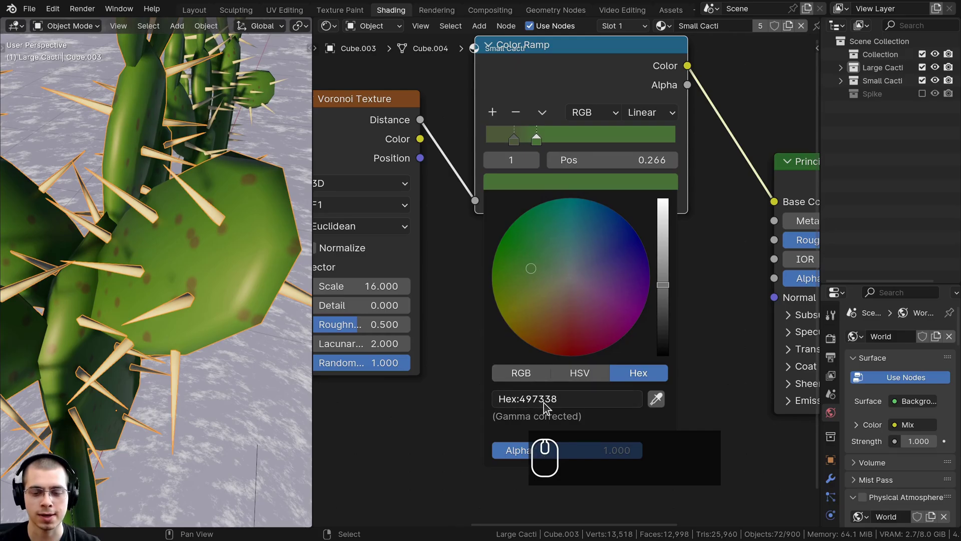
{"action": "scroll", "coordinate": [253, 381], "scroll_direction": "down", "scroll_amount": 4}
{"action": "middle_click_drag", "start_coordinate": [248, 340], "coordinate": [182, 375]}
{"action": "scroll", "coordinate": [211, 386], "scroll_direction": "up", "scroll_amount": 3}
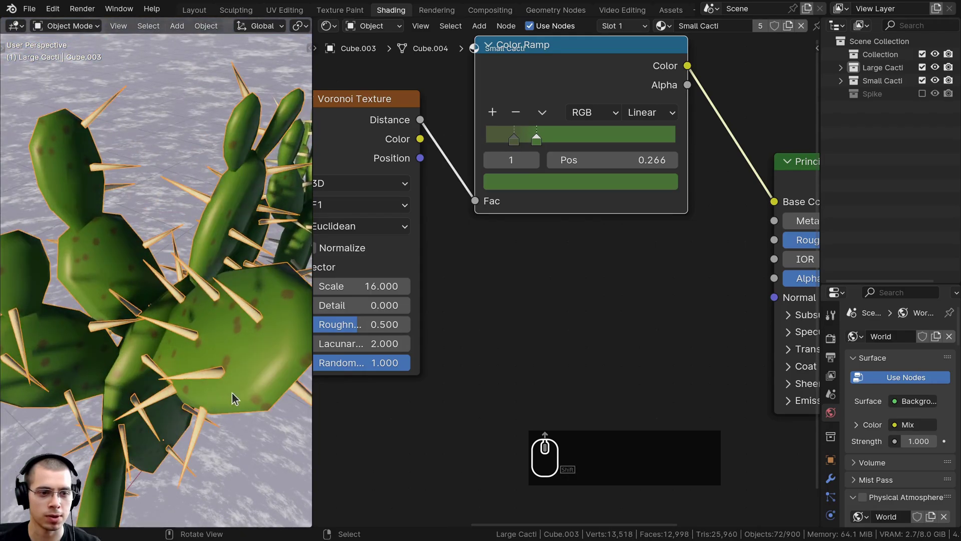
{"action": "middle_click_drag", "start_coordinate": [232, 392], "coordinate": [230, 358], "text": "shift"}
{"action": "scroll", "coordinate": [543, 215], "scroll_direction": "down", "scroll_amount": 5}
Reposition the Color Ramp node slightly and set the Principled BSDF's roughness to 0.6.
{"action": "left_click", "coordinate": [578, 112]}
{"action": "key", "text": "a"}
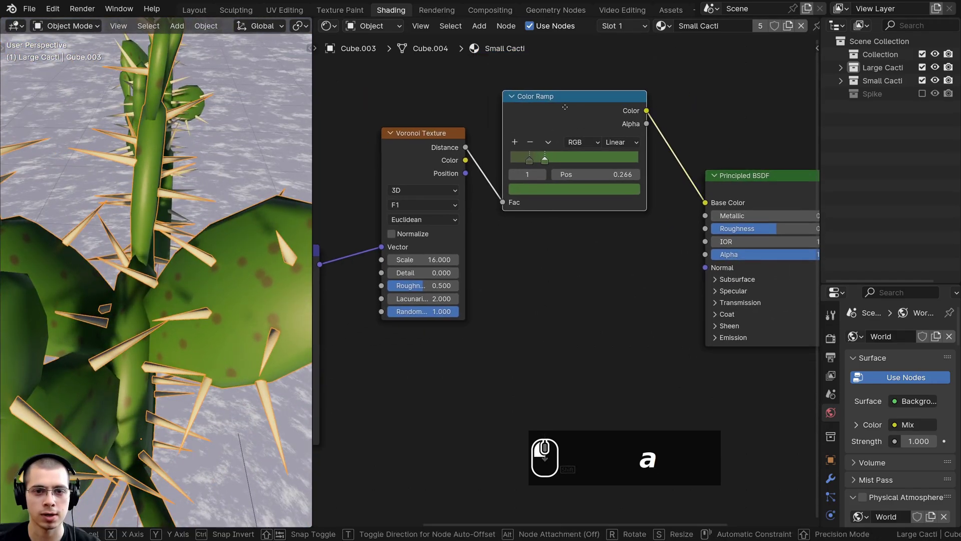
{"action": "middle_click_drag", "start_coordinate": [786, 220], "coordinate": [672, 217]}
{"action": "scroll", "coordinate": [672, 217], "scroll_direction": "down", "scroll_amount": 1}
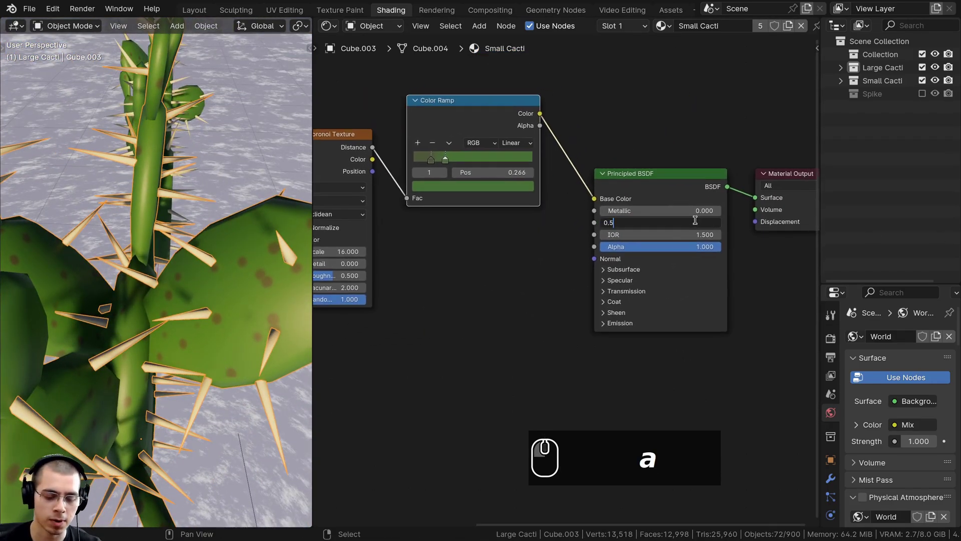
{"action": "key", "text": "BackSpace"}
{"action": "type", "text": "6"}
{"action": "key", "text": "Return"}
Add a Bump node below the Color Ramp, beside the Principled BSDF, and shift the Voronoi Texture node slightly away.
{"action": "scroll", "coordinate": [280, 235], "scroll_direction": "down", "scroll_amount": 4}
{"action": "middle_click_drag", "start_coordinate": [280, 236], "coordinate": [280, 287]}
{"action": "scroll", "coordinate": [280, 286], "scroll_direction": "up", "scroll_amount": 1}
{"action": "scroll", "coordinate": [395, 281], "scroll_direction": "down", "scroll_amount": 1}
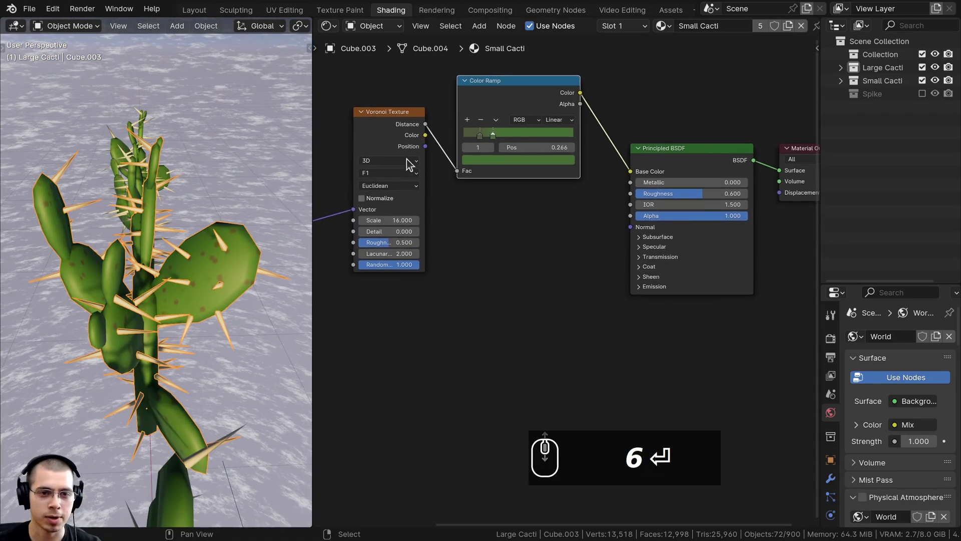
{"action": "key", "text": "shift+a"}
{"action": "left_click", "coordinate": [533, 206]}
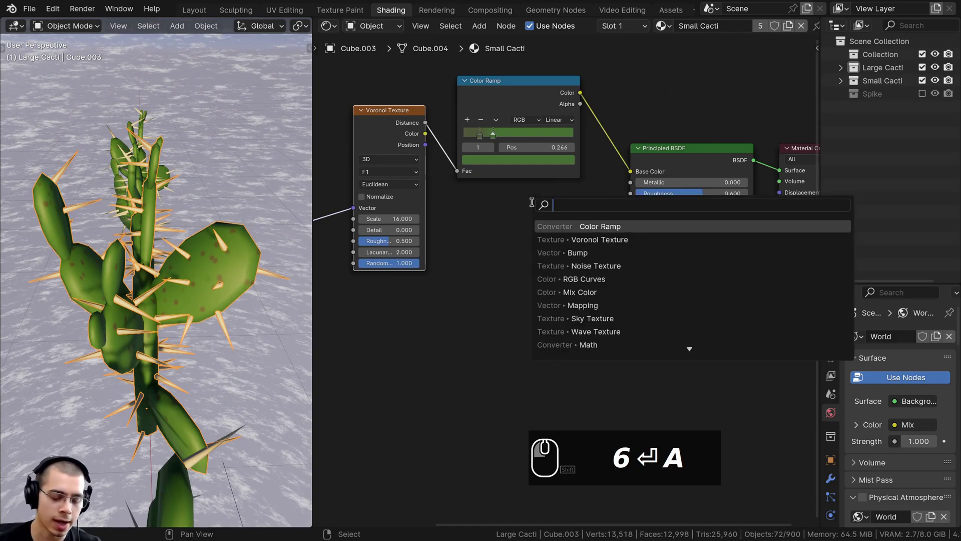
{"action": "type", "text": "bum"}
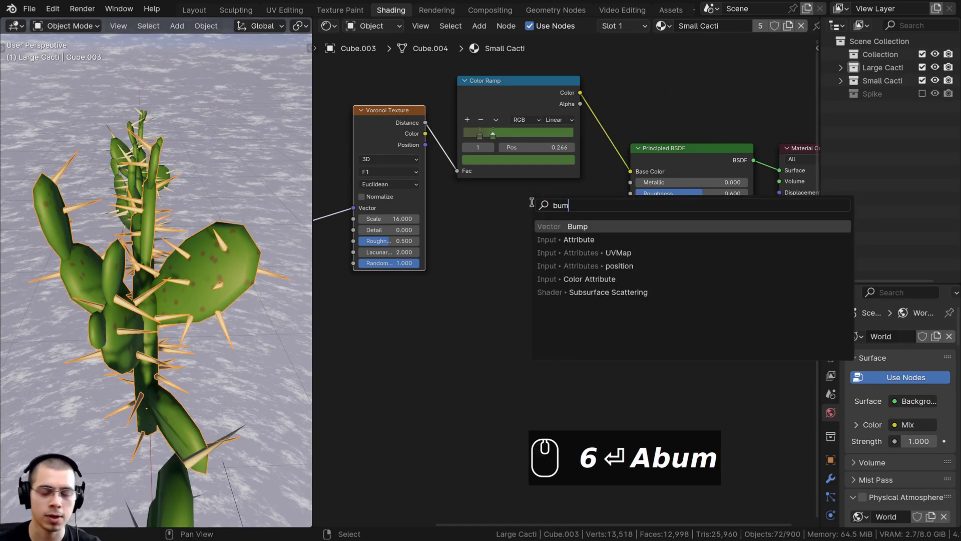
{"action": "left_click", "coordinate": [557, 227]}
{"action": "left_click", "coordinate": [509, 228]}
{"action": "middle_click_drag", "start_coordinate": [353, 174], "coordinate": [404, 172]}
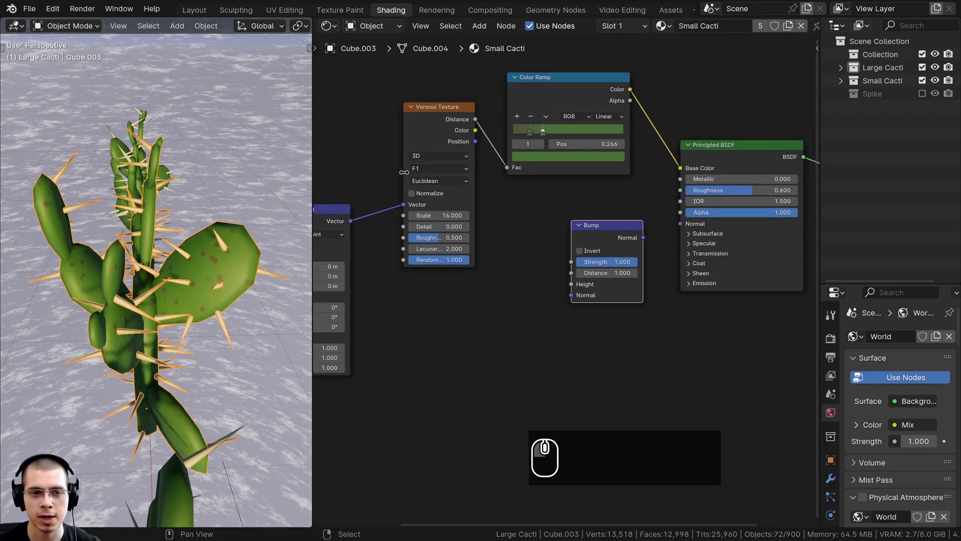
{"action": "mouse_move", "coordinate": [434, 119]}
{"action": "left_mouse_down"}
{"action": "mouse_move", "coordinate": [421, 128]}
{"action": "mouse_move", "coordinate": [424, 116]}
{"action": "left_mouse_up"}
Connect the Voronoi Texture's Distance to the Bump node's Height and the Bump's Normal to the Principled BSDF's Normal.
{"action": "middle_click_drag", "start_coordinate": [151, 256], "coordinate": [216, 220]}
{"action": "scroll", "coordinate": [213, 309], "scroll_direction": "up", "scroll_amount": 1}
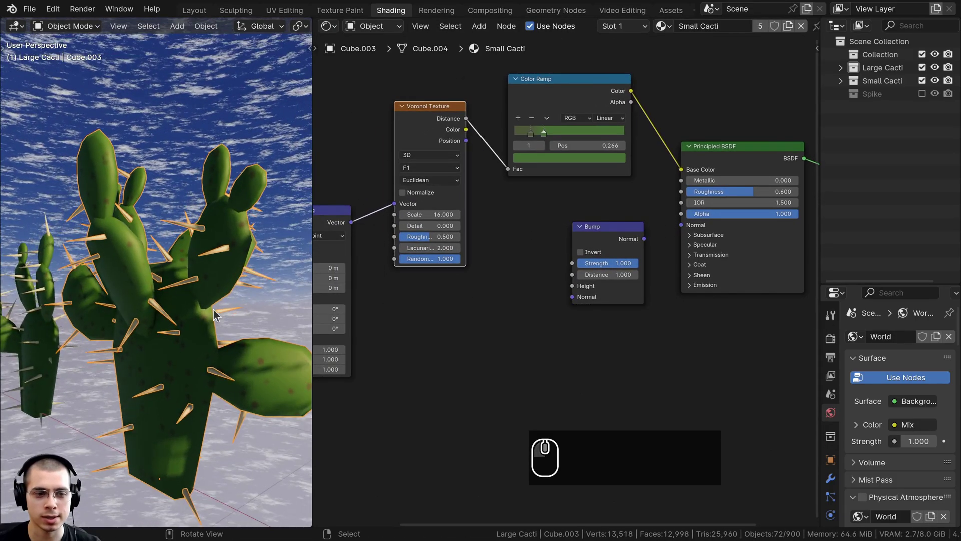
{"action": "middle_click_drag", "start_coordinate": [213, 309], "coordinate": [214, 376]}
{"action": "scroll", "coordinate": [214, 351], "scroll_direction": "up", "scroll_amount": 3}
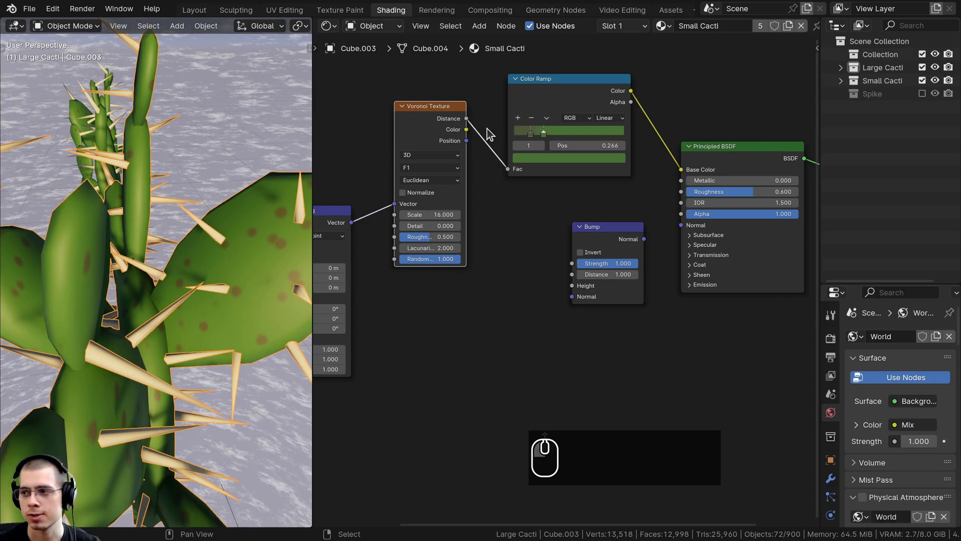
{"action": "middle_click_drag", "start_coordinate": [489, 134], "coordinate": [496, 125]}
{"action": "left_click_drag", "start_coordinate": [474, 113], "coordinate": [580, 276]}
{"action": "left_click_drag", "start_coordinate": [606, 228], "coordinate": [638, 213]}
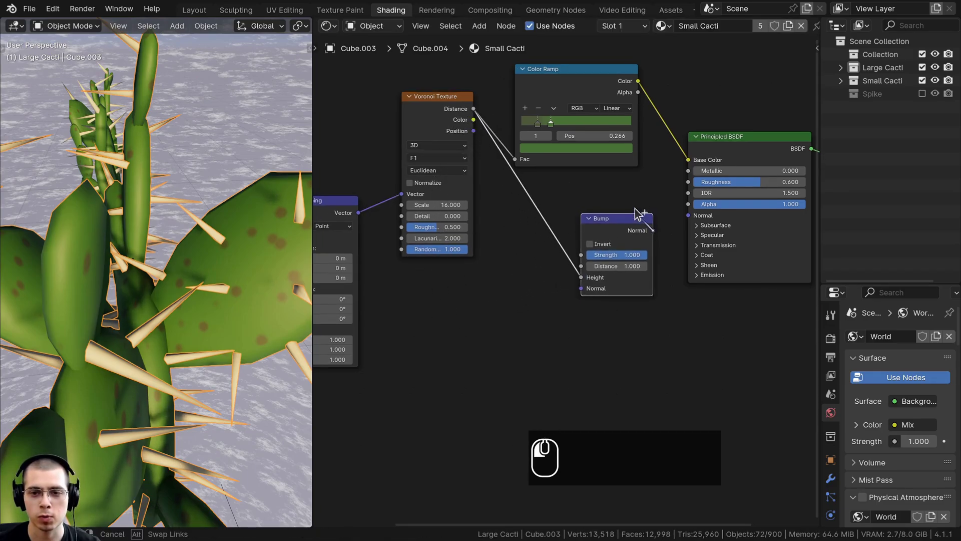
{"action": "left_click_drag", "start_coordinate": [625, 256], "coordinate": [631, 255]}
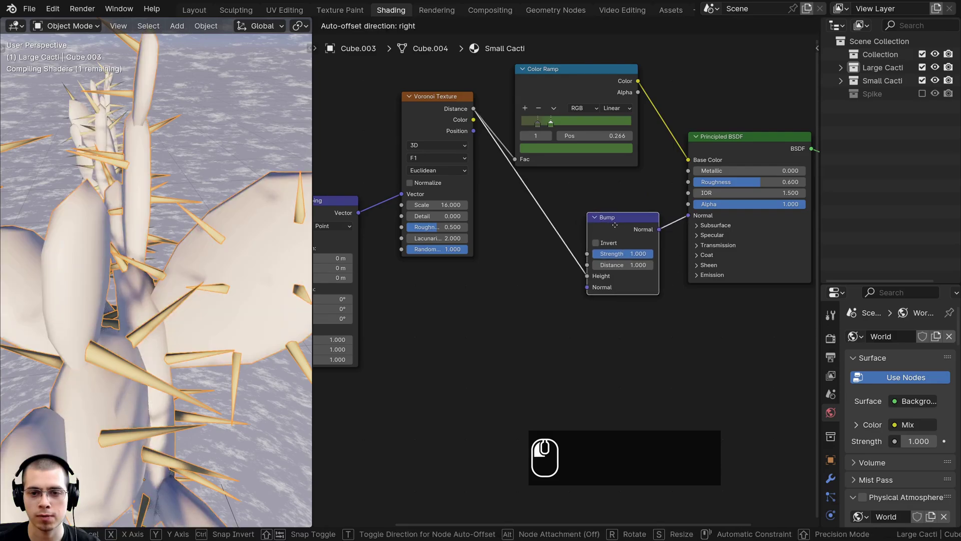
Duplicate the Color Ramp and insert the copy between the Voronoi Texture's Distance output and the Bump node's Height input.
{"action": "scroll", "coordinate": [306, 296], "scroll_direction": "down", "scroll_amount": 3}
{"action": "middle_click_drag", "start_coordinate": [301, 293], "coordinate": [193, 328]}
{"action": "scroll", "coordinate": [193, 329], "scroll_direction": "up", "scroll_amount": 3}
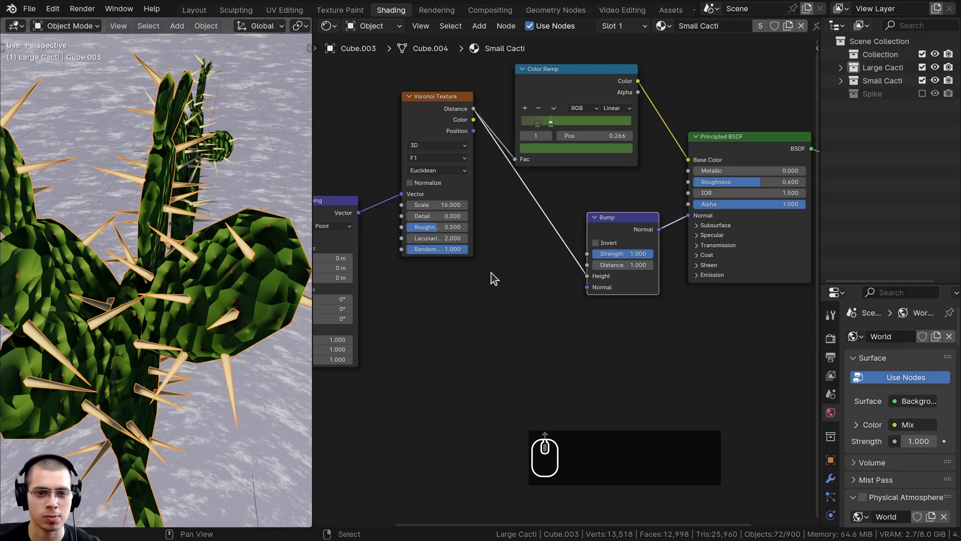
{"action": "left_click", "coordinate": [572, 86]}
{"action": "middle_click_drag", "start_coordinate": [590, 75], "coordinate": [600, 73]}
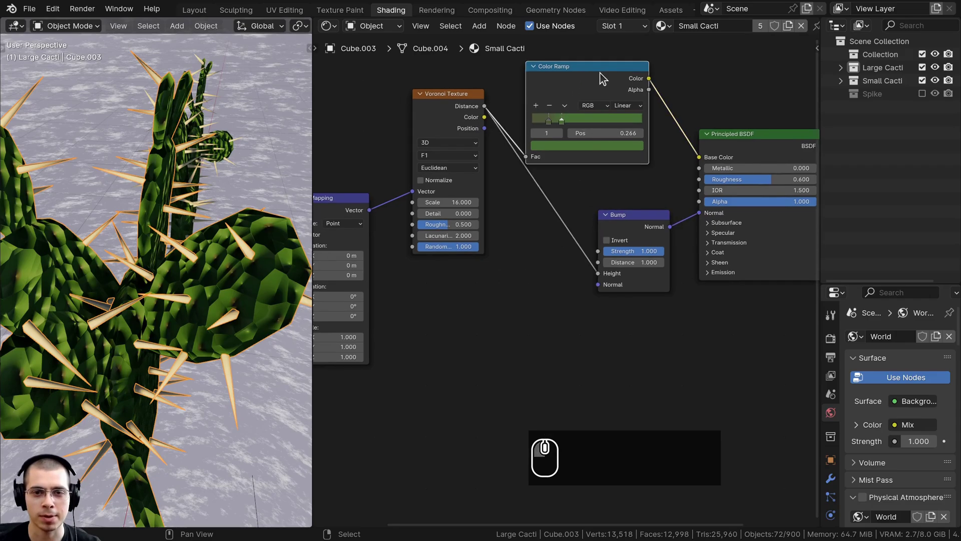
{"action": "left_click_drag", "start_coordinate": [600, 73], "coordinate": [617, 54]}
{"action": "key", "text": "shift+d"}
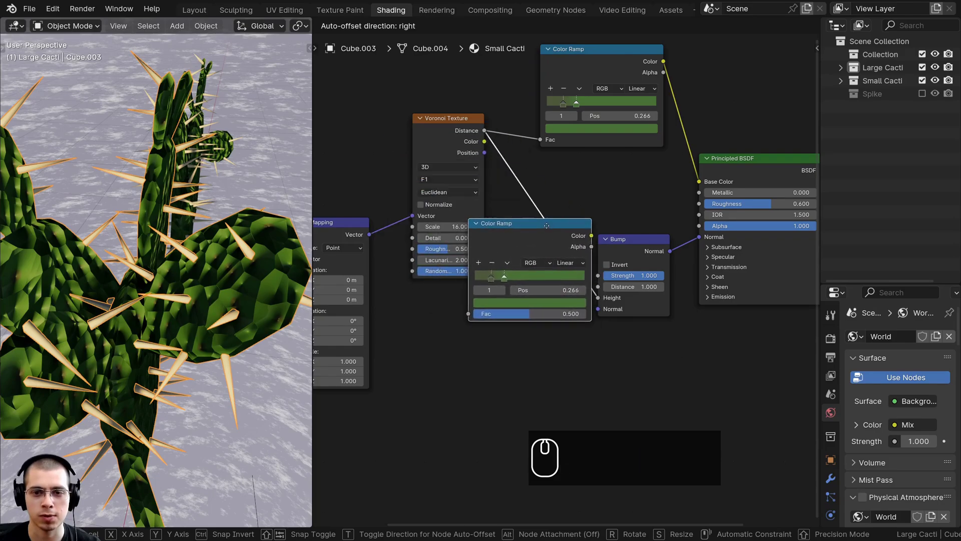
{"action": "left_click", "coordinate": [601, 217]}
{"action": "middle_click_drag", "start_coordinate": [603, 215], "coordinate": [583, 214]}
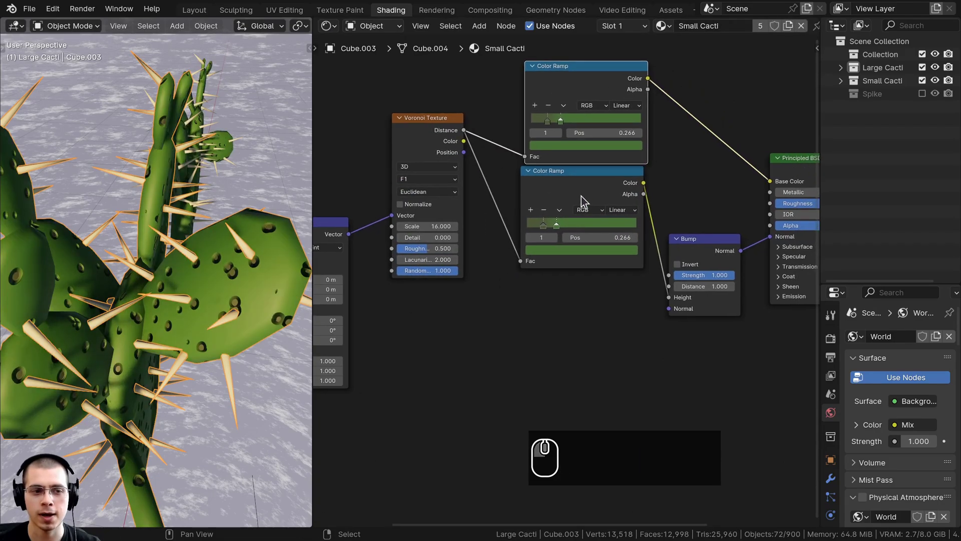
{"action": "left_click_drag", "start_coordinate": [582, 199], "coordinate": [585, 203]}
Reset the duplicated Color Ramp to its defaults and move its white stop to position 0.216.
{"action": "scroll", "coordinate": [583, 206], "scroll_direction": "up", "scroll_amount": 2}
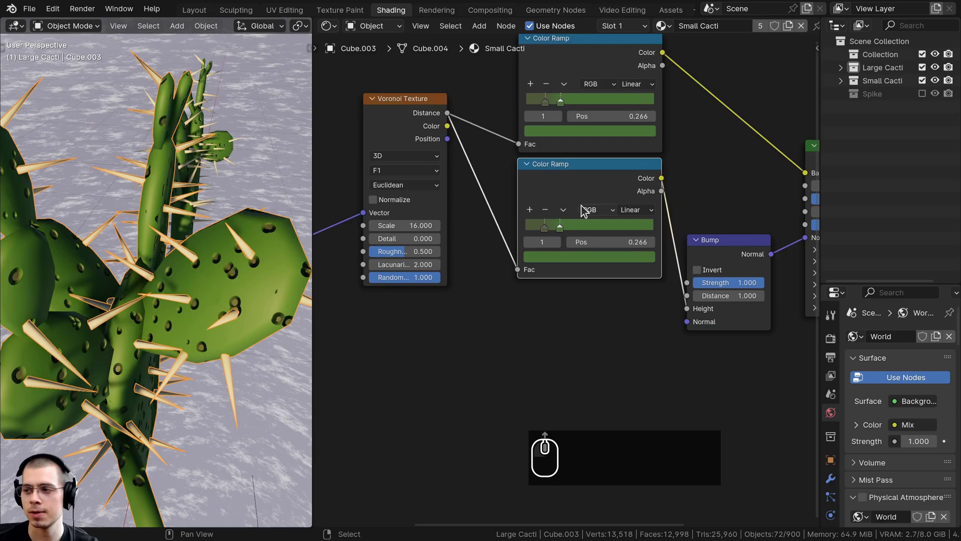
{"action": "key", "text": "BackSpace"}
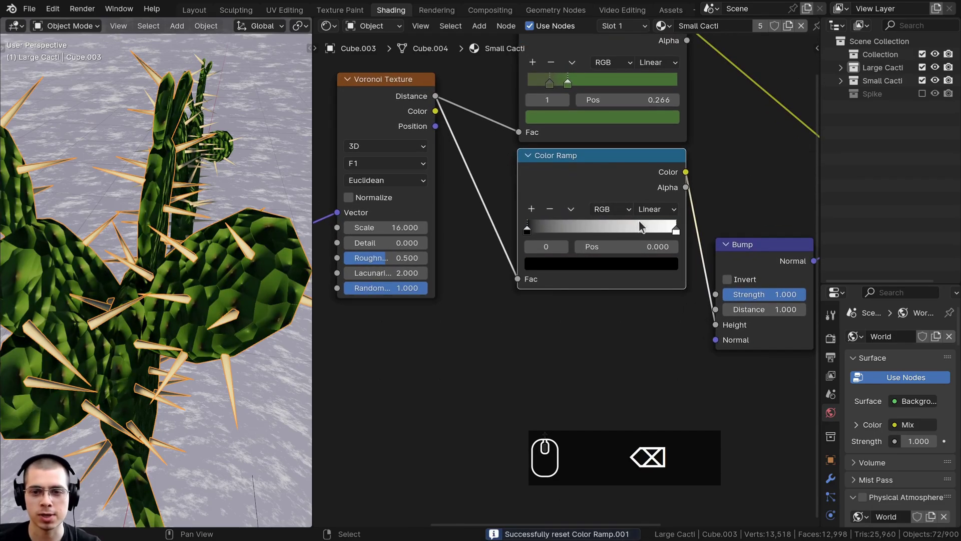
{"action": "scroll", "coordinate": [651, 230], "scroll_direction": "up", "scroll_amount": 1}
{"action": "left_click", "coordinate": [684, 226]}
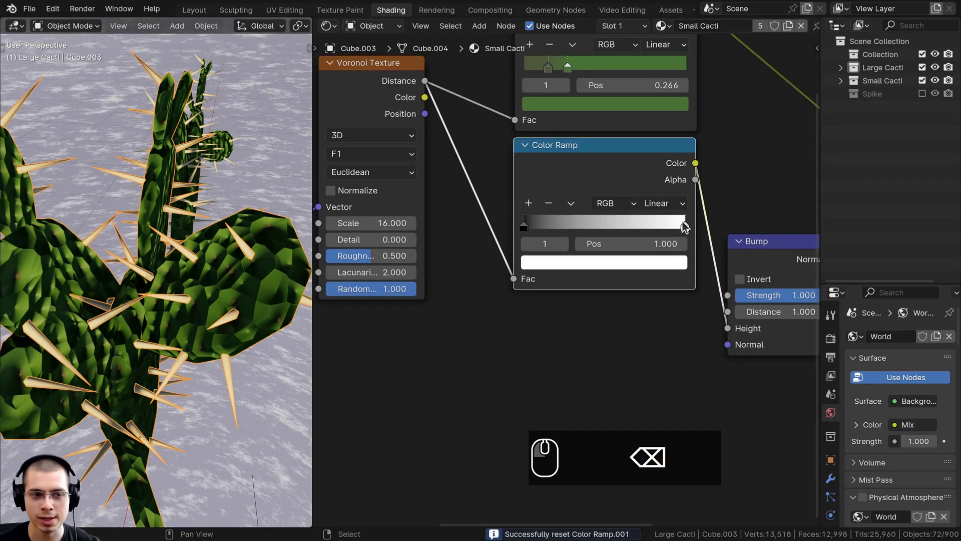
{"action": "mouse_move", "coordinate": [685, 226]}
{"action": "left_mouse_down"}
{"action": "mouse_move", "coordinate": [545, 226]}
{"action": "mouse_move", "coordinate": [595, 225]}
{"action": "mouse_move", "coordinate": [555, 226]}
{"action": "left_mouse_up"}
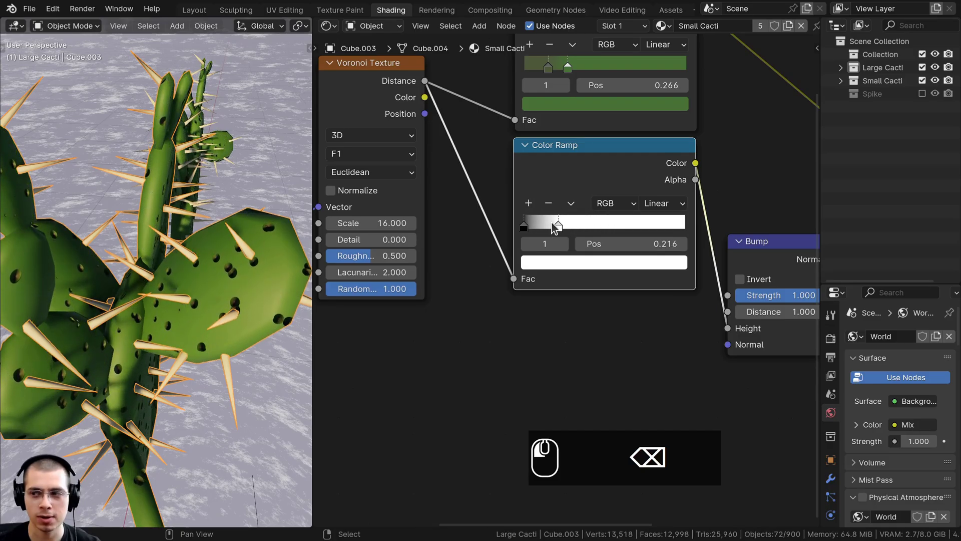
Shift the lower Color Ramp and the Bump node slightly and enable Invert on the Bump node.
{"action": "middle_click_drag", "start_coordinate": [87, 294], "coordinate": [210, 294]}
{"action": "scroll", "coordinate": [67, 294], "scroll_direction": "up", "scroll_amount": 4}
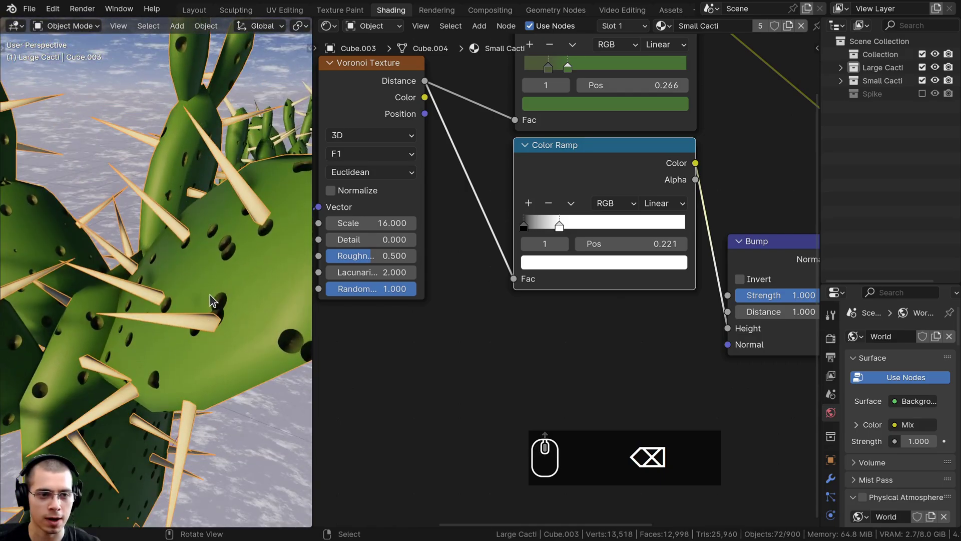
{"action": "middle_click_drag", "start_coordinate": [227, 262], "coordinate": [231, 278]}
{"action": "scroll", "coordinate": [458, 383], "scroll_direction": "down", "scroll_amount": 2}
{"action": "middle_click_drag", "start_coordinate": [503, 355], "coordinate": [485, 352]}
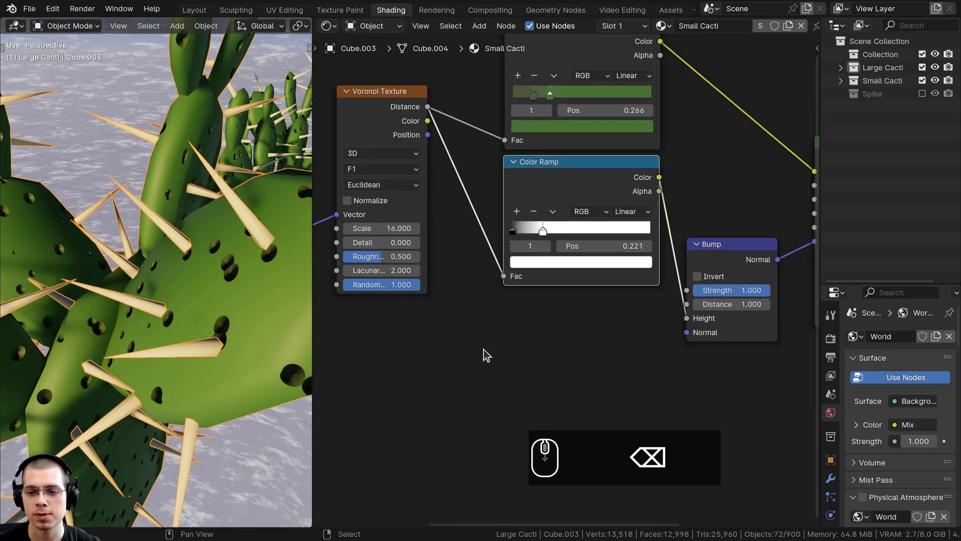
{"action": "left_click_drag", "start_coordinate": [536, 185], "coordinate": [531, 185]}
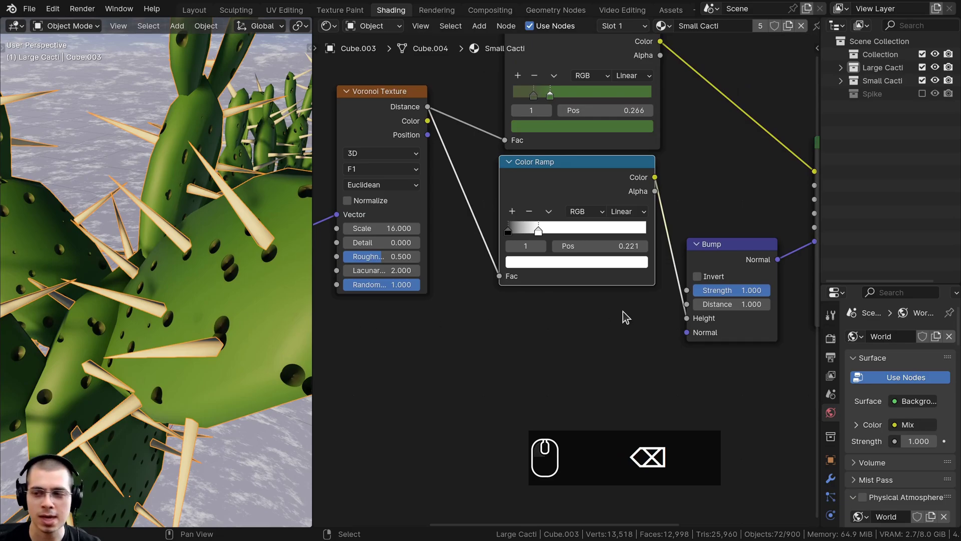
{"action": "scroll", "coordinate": [624, 316], "scroll_direction": "up", "scroll_amount": 1}
{"action": "middle_click_drag", "start_coordinate": [695, 294], "coordinate": [603, 284]}
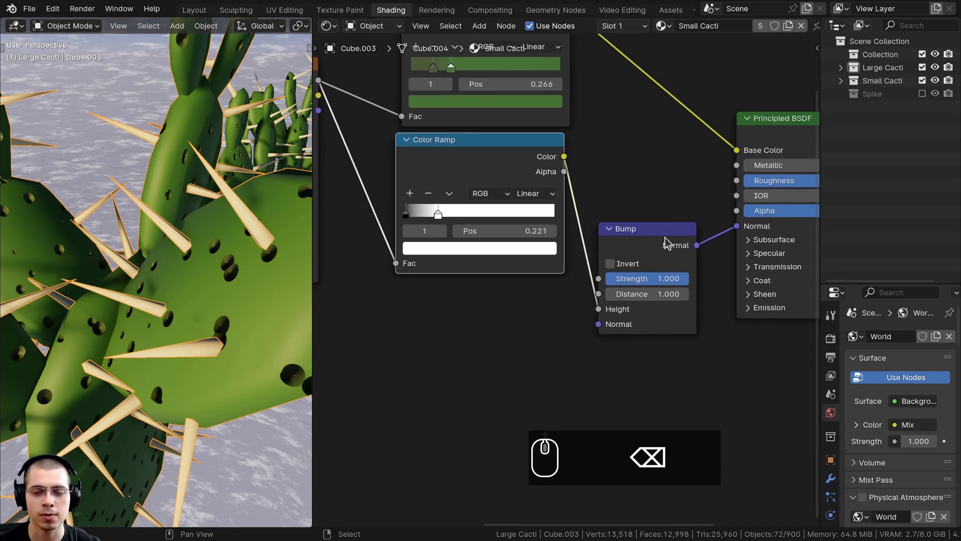
{"action": "left_click_drag", "start_coordinate": [665, 237], "coordinate": [666, 234]}
{"action": "left_click", "coordinate": [613, 261]}
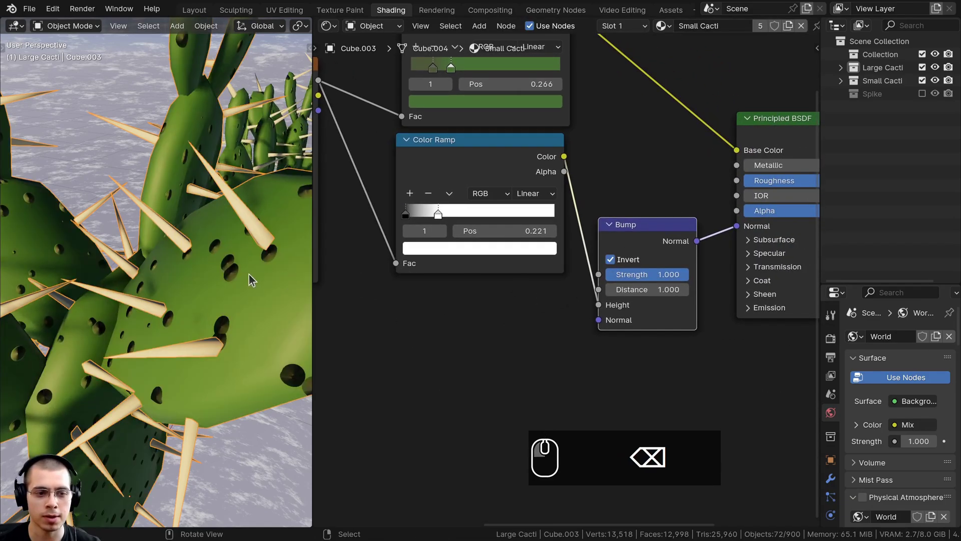
Set the Bump node's Strength to 0.300 and check the dents on the cactus pads.
{"action": "middle_click_drag", "start_coordinate": [649, 391], "coordinate": [637, 391]}
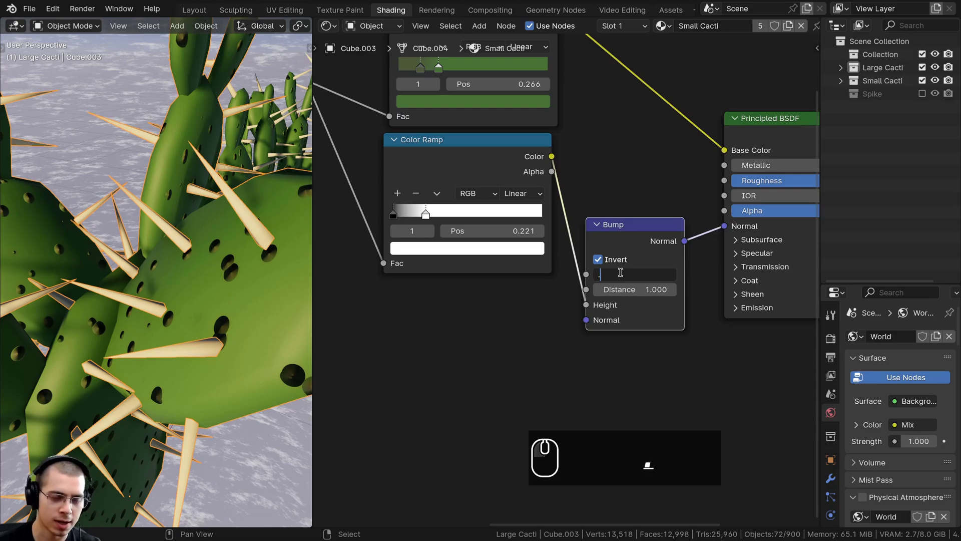
{"action": "type", "text": "3"}
{"action": "key", "text": "Return"}
{"action": "middle_click_drag", "start_coordinate": [235, 281], "coordinate": [293, 333]}
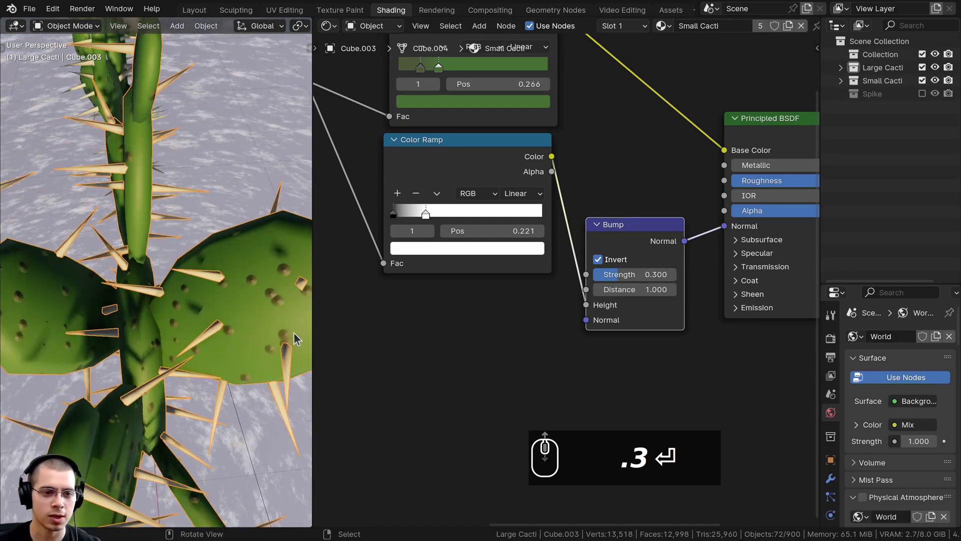
{"action": "scroll", "coordinate": [293, 332], "scroll_direction": "up", "scroll_amount": 2}
{"action": "scroll", "coordinate": [210, 325], "scroll_direction": "down", "scroll_amount": 6}
{"action": "scroll", "coordinate": [302, 255], "scroll_direction": "up", "scroll_amount": 6}
{"action": "scroll", "coordinate": [566, 280], "scroll_direction": "down", "scroll_amount": 4}
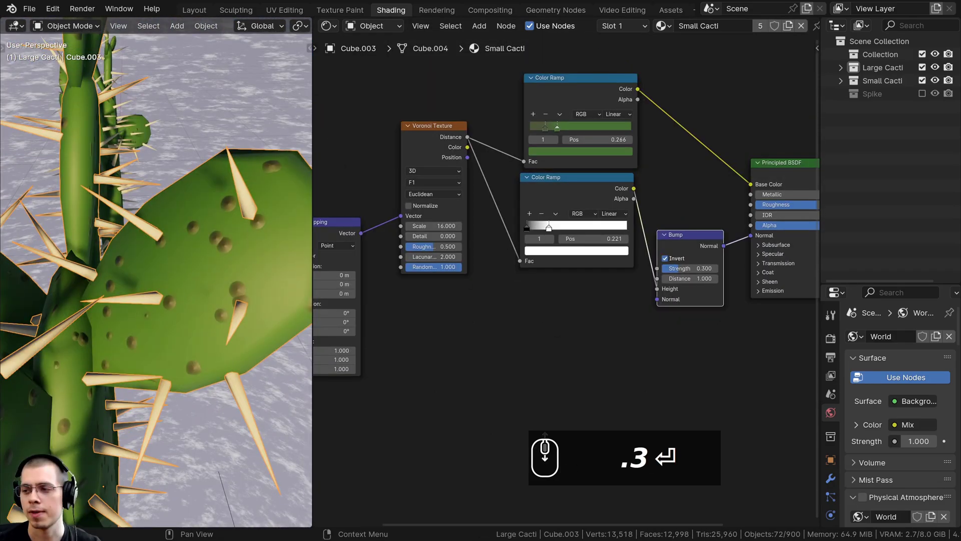
Add a Noise Texture node directly below the Voronoi Texture node.
{"action": "middle_click_drag", "start_coordinate": [527, 237], "coordinate": [497, 203]}
{"action": "key", "text": "shift+a"}
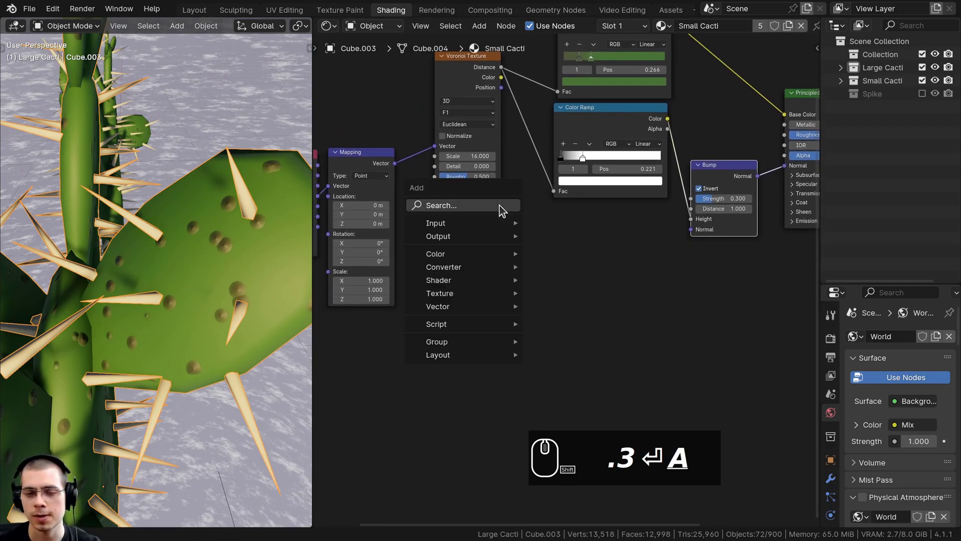
{"action": "left_click", "coordinate": [500, 205]}
{"action": "type", "text": "n"}
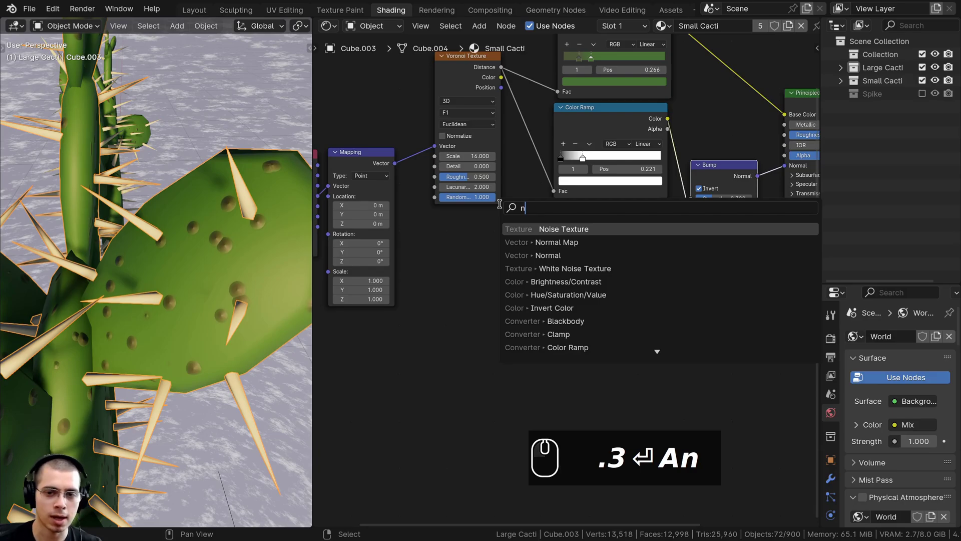
{"action": "key", "text": "Return"}
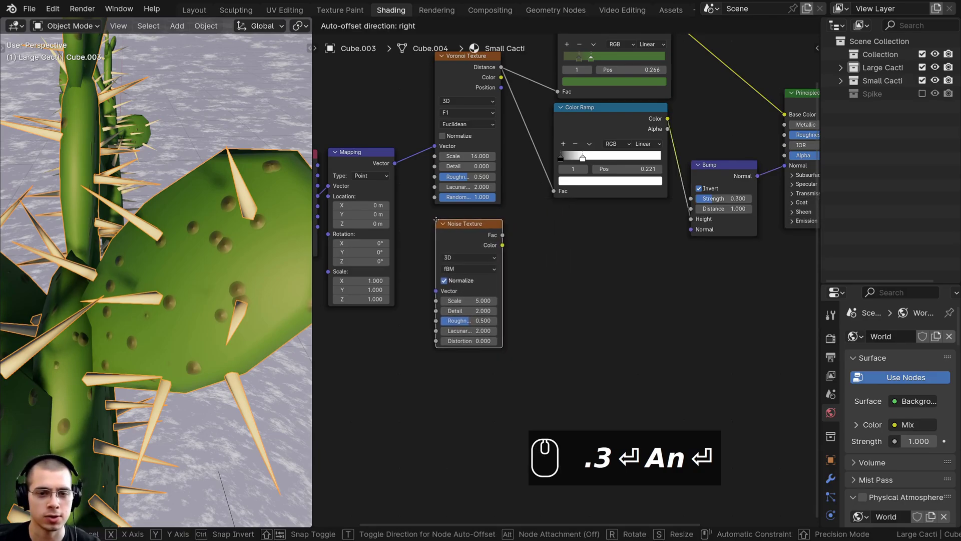
{"action": "left_click", "coordinate": [436, 218]}
Connect the Mapping node's Vector output to the Noise Texture's Vector input.
{"action": "middle_click_drag", "start_coordinate": [422, 221], "coordinate": [537, 225]}
{"action": "scroll", "coordinate": [473, 157], "scroll_direction": "up", "scroll_amount": 2}
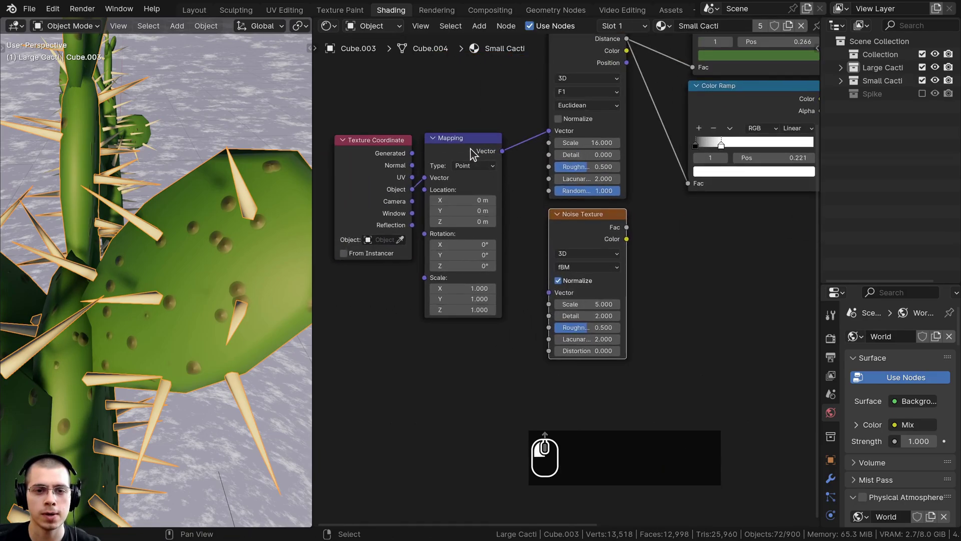
{"action": "left_click_drag", "start_coordinate": [502, 151], "coordinate": [467, 242]}
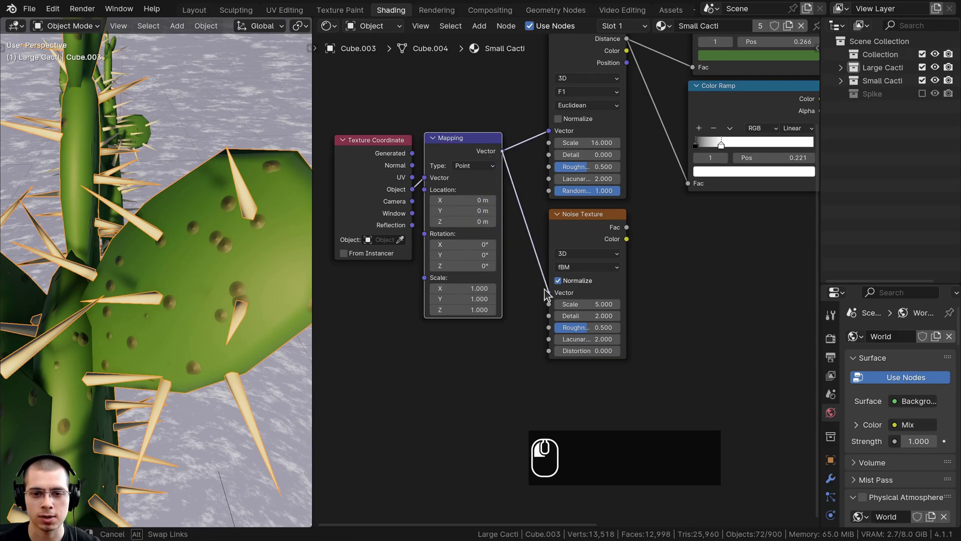
{"action": "left_click_drag", "start_coordinate": [545, 295], "coordinate": [548, 293]}
Preview the Noise Texture's Fac output directly on the cactus surface.
{"action": "middle_click_drag", "start_coordinate": [584, 234], "coordinate": [515, 235]}
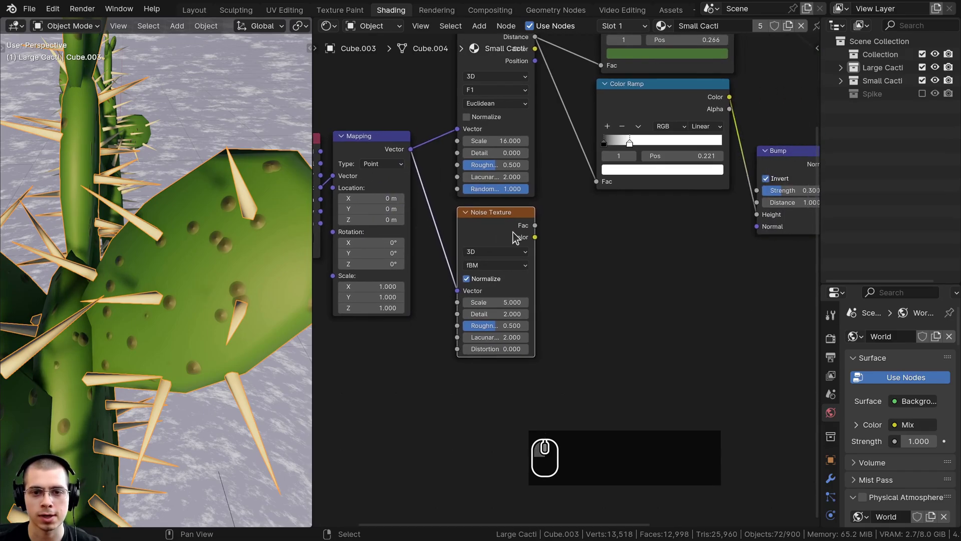
{"action": "scroll", "coordinate": [671, 234], "scroll_direction": "down", "scroll_amount": 1}
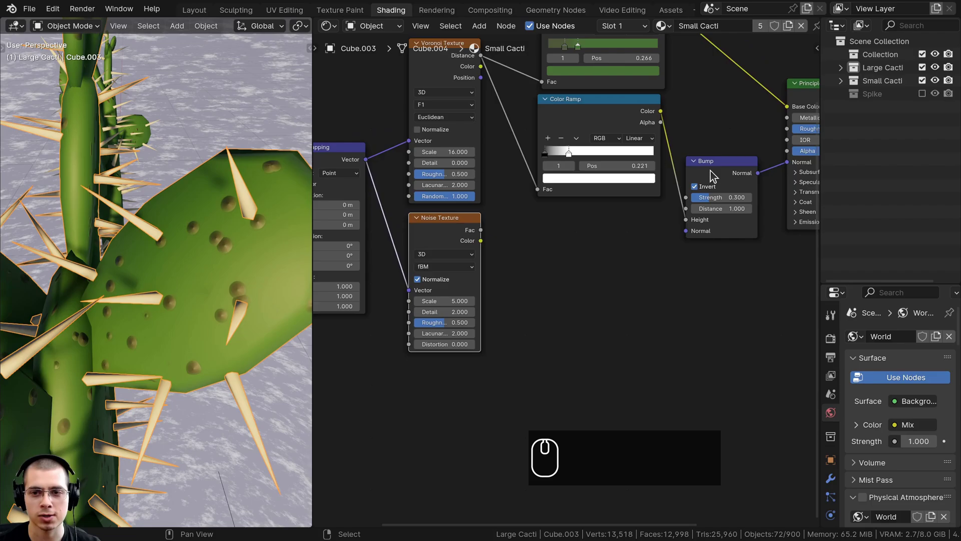
{"action": "left_click", "coordinate": [451, 235], "text": "ctrl+shift"}
Set the Noise Texture's Scale to 16, Detail to 15 and Roughness to 0.560.
{"action": "scroll", "coordinate": [466, 236], "scroll_direction": "up", "scroll_amount": 2}
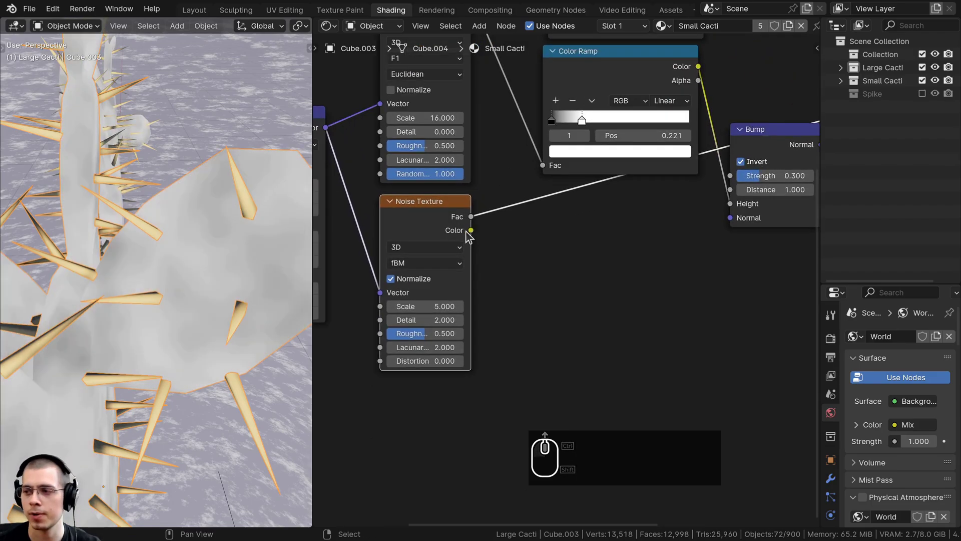
{"action": "scroll", "coordinate": [463, 242], "scroll_direction": "up", "scroll_amount": 1}
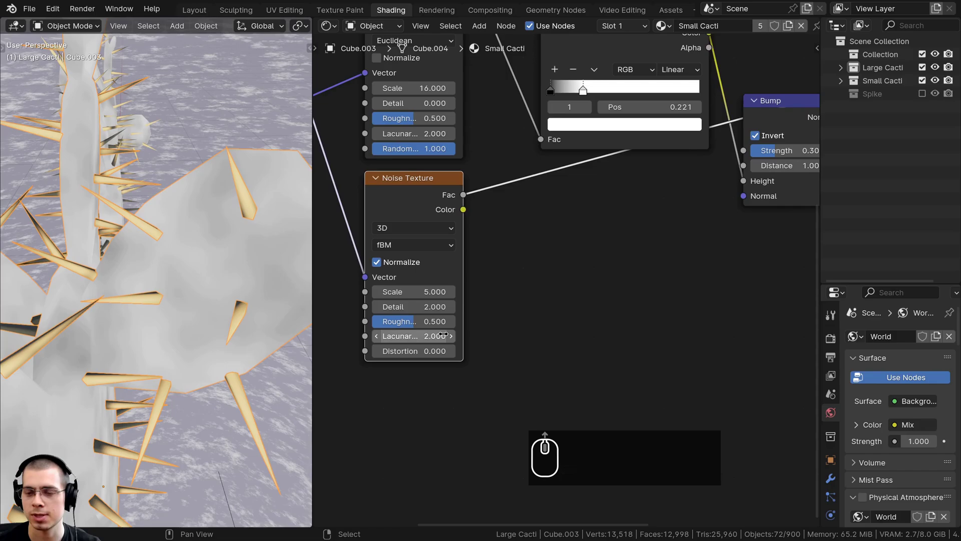
{"action": "left_click", "coordinate": [408, 291]}
{"action": "type", "text": "16"}
{"action": "key", "text": "Return"}
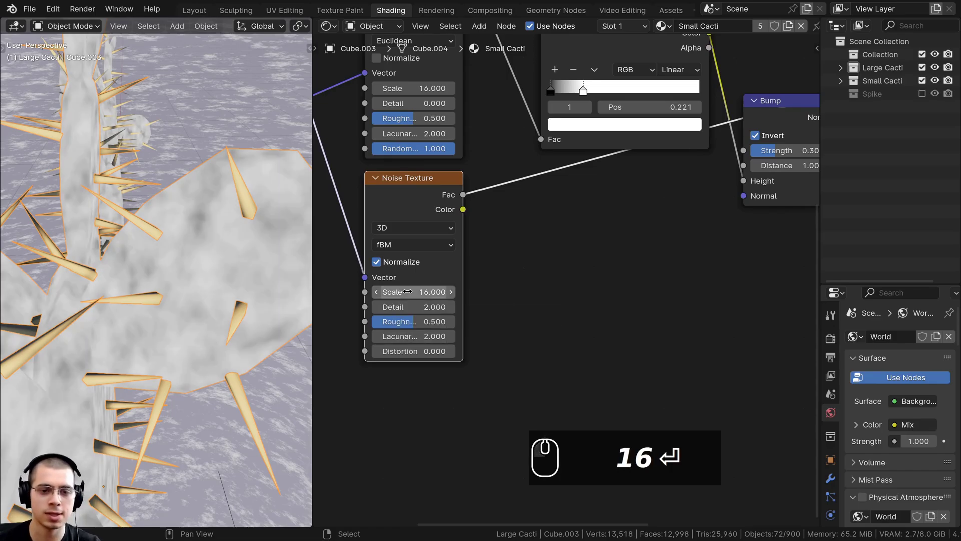
{"action": "left_click", "coordinate": [409, 305]}
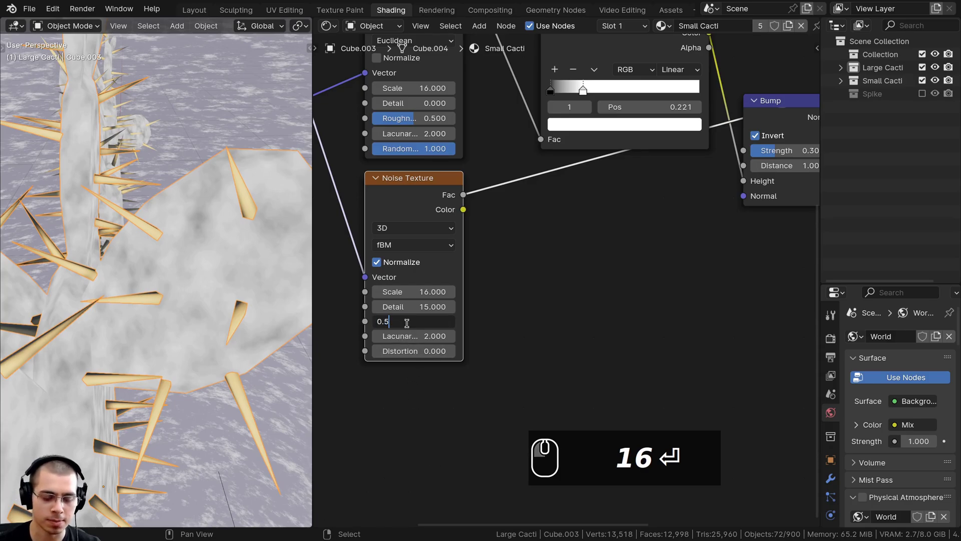
{"action": "type", "text": "6"}
{"action": "key", "text": "Return"}
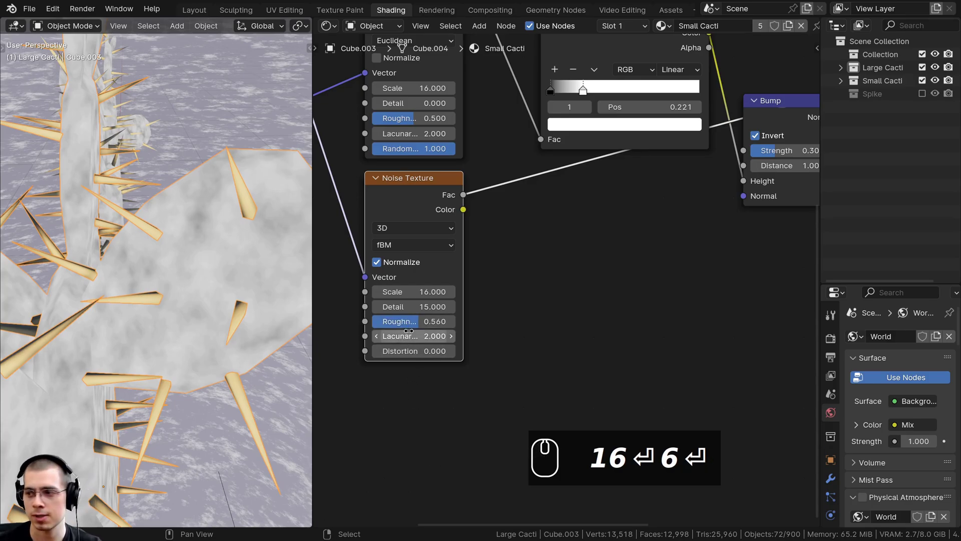
Duplicate the Bump node and place the copy below the lower Color Ramp, between the Noise Texture and the original Bump.
{"action": "scroll", "coordinate": [415, 332], "scroll_direction": "down", "scroll_amount": 2}
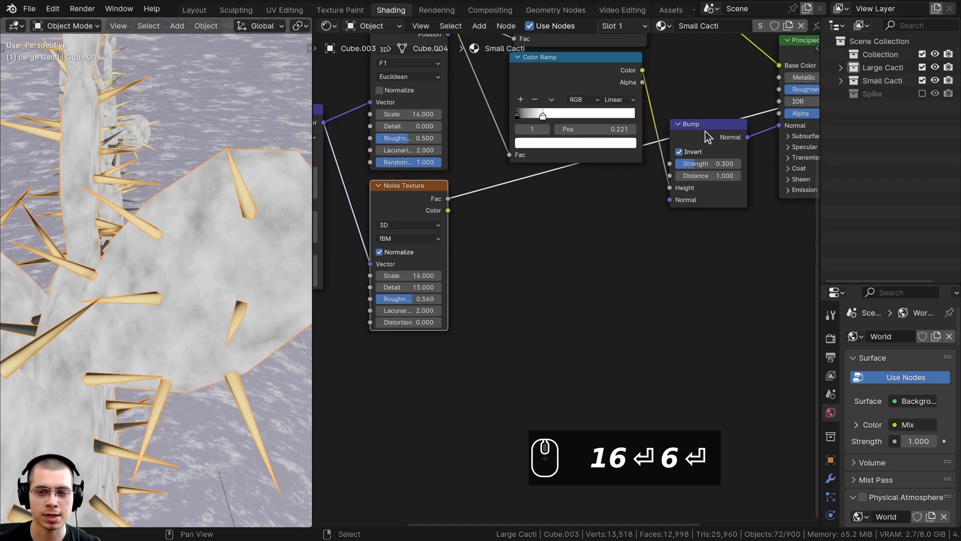
{"action": "left_click_drag", "start_coordinate": [705, 131], "coordinate": [713, 128]}
{"action": "key", "text": "shift+d"}
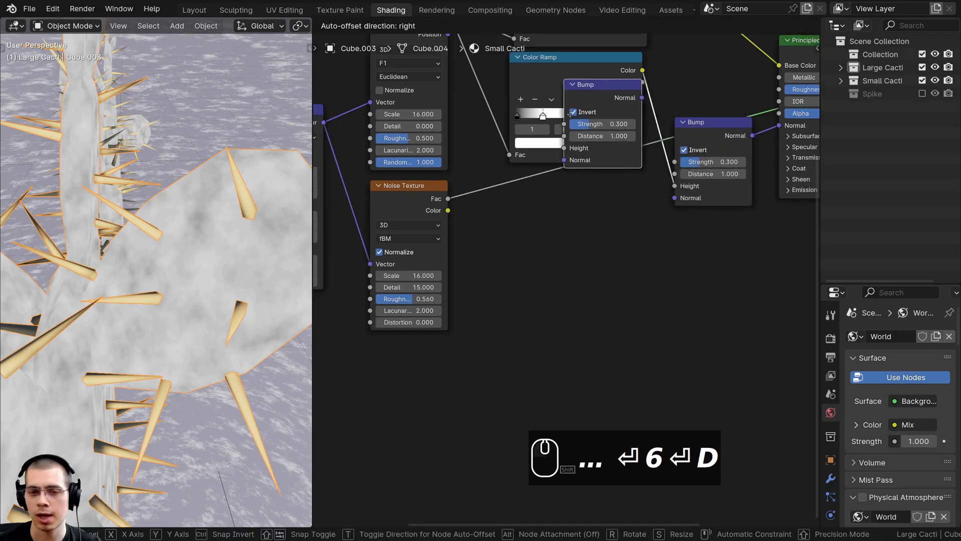
{"action": "left_click", "coordinate": [615, 208]}
{"action": "scroll", "coordinate": [566, 281], "scroll_direction": "up", "scroll_amount": 1}
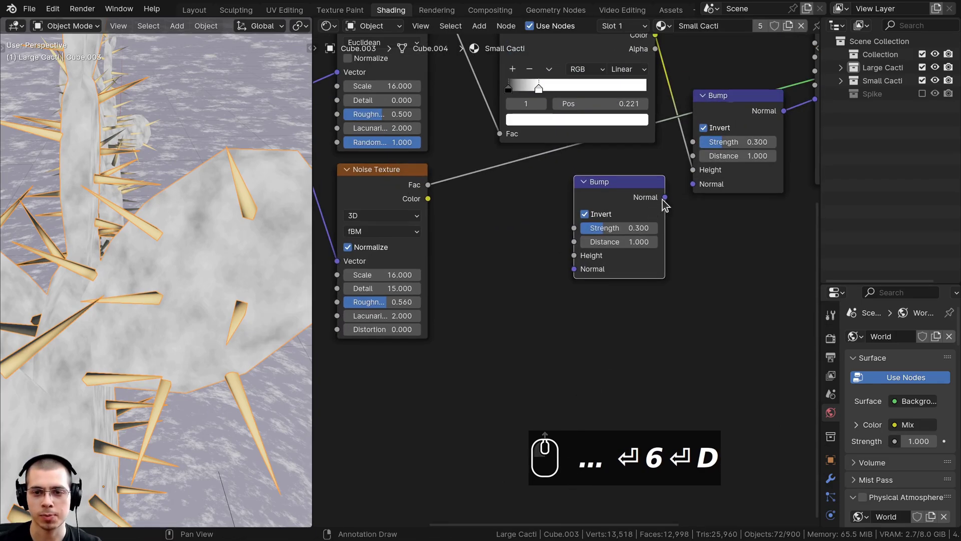
Connect the duplicated Bump's Normal output to the original Bump's Normal input and the Noise Texture's Fac to the duplicate's Height.
{"action": "left_click_drag", "start_coordinate": [664, 198], "coordinate": [694, 185]}
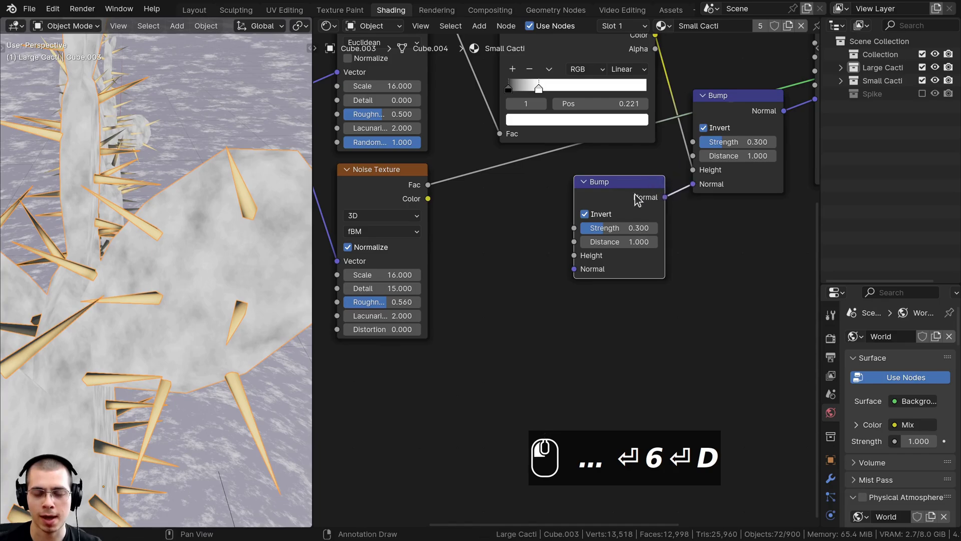
{"action": "left_click", "coordinate": [626, 197]}
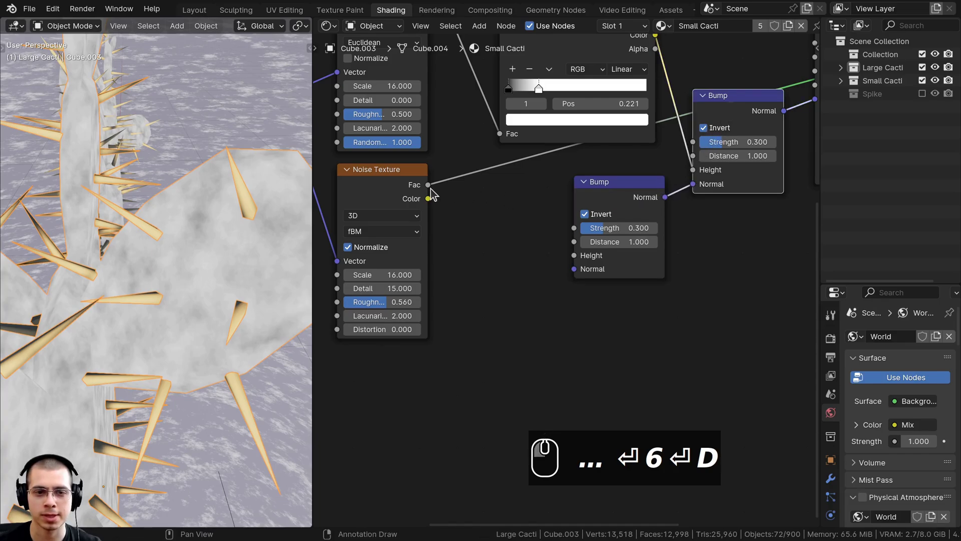
{"action": "left_click_drag", "start_coordinate": [413, 185], "coordinate": [526, 209]}
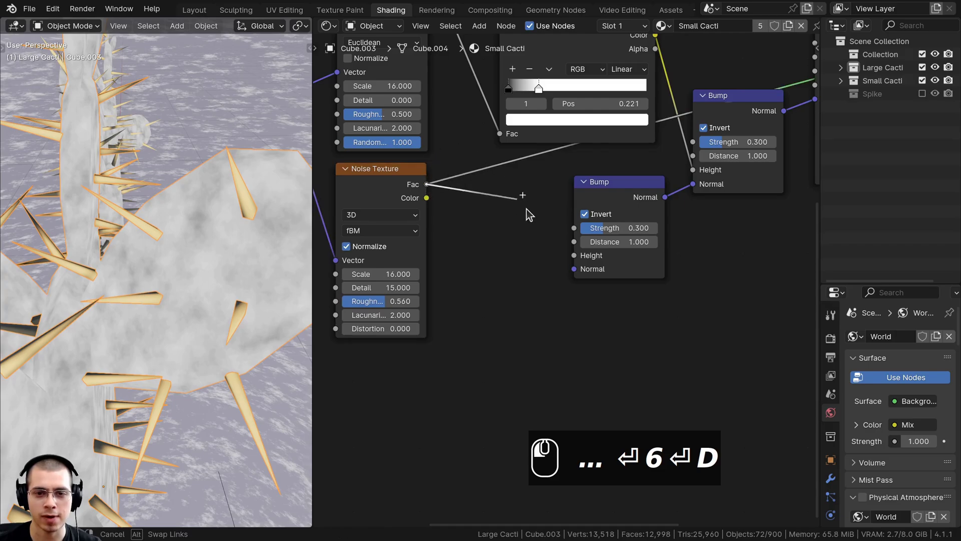
{"action": "left_click_drag", "start_coordinate": [564, 250], "coordinate": [569, 252]}
Reconnect the Principled BSDF to the Material Output's Surface to leave the noise preview.
{"action": "scroll", "coordinate": [651, 211], "scroll_direction": "down", "scroll_amount": 3}
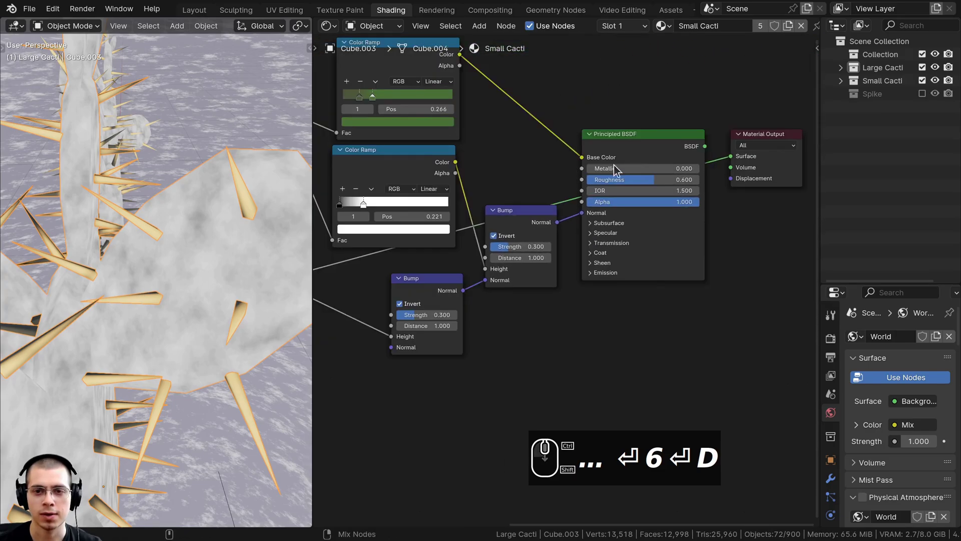
{"action": "left_click", "coordinate": [658, 141], "text": "ctrl+shift"}
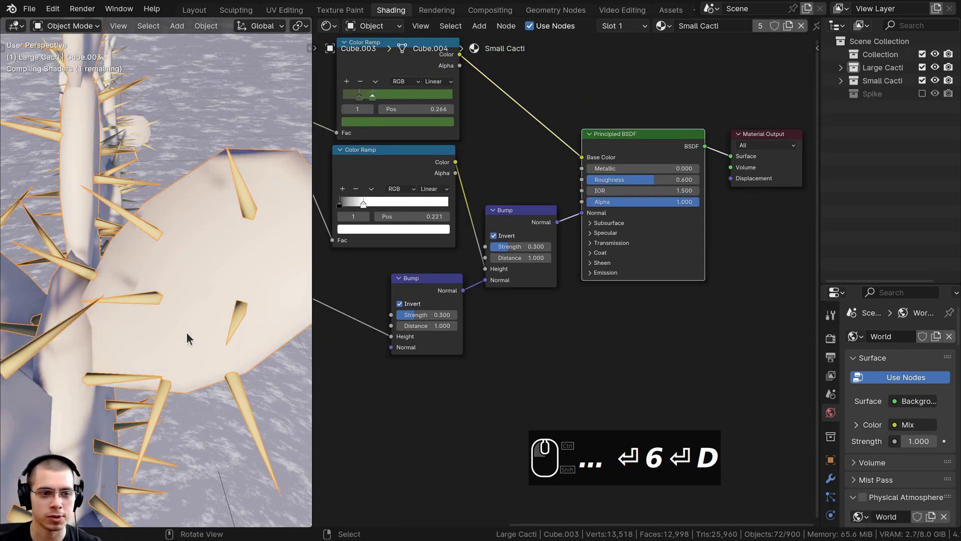
{"action": "middle_click_drag", "start_coordinate": [554, 323], "coordinate": [647, 294]}
{"action": "scroll", "coordinate": [648, 294], "scroll_direction": "up", "scroll_amount": 1}
{"action": "scroll", "coordinate": [145, 261], "scroll_direction": "down", "scroll_amount": 4}
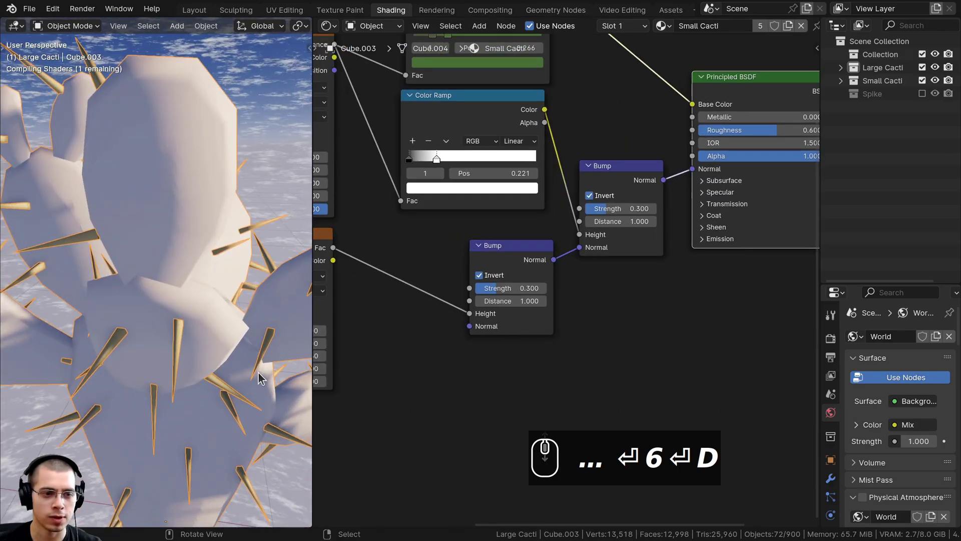
Disable Invert on the noise-driven Bump node and set its Strength to 0.100.
{"action": "middle_click_drag", "start_coordinate": [343, 371], "coordinate": [406, 354]}
{"action": "scroll", "coordinate": [124, 301], "scroll_direction": "up", "scroll_amount": 3}
{"action": "scroll", "coordinate": [546, 296], "scroll_direction": "up", "scroll_amount": 1}
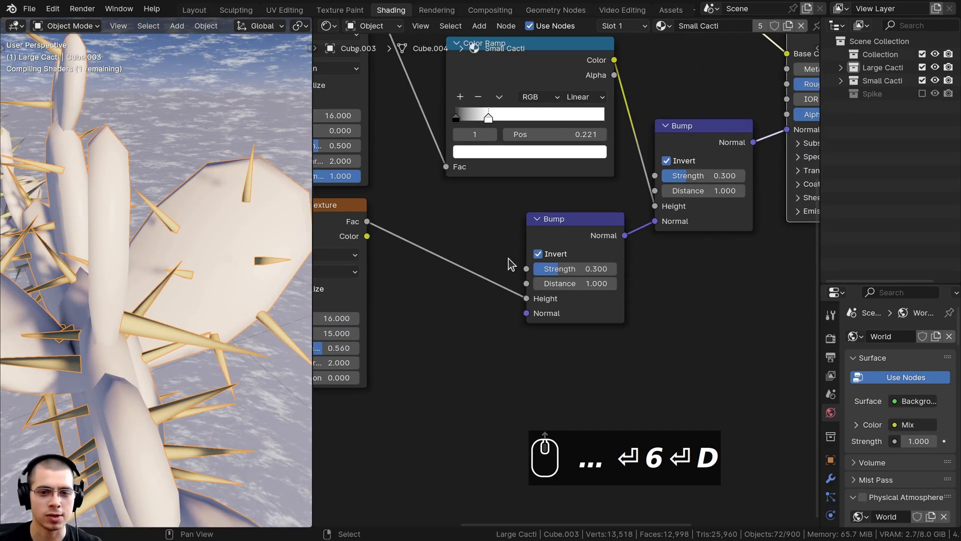
{"action": "left_click", "coordinate": [538, 255]}
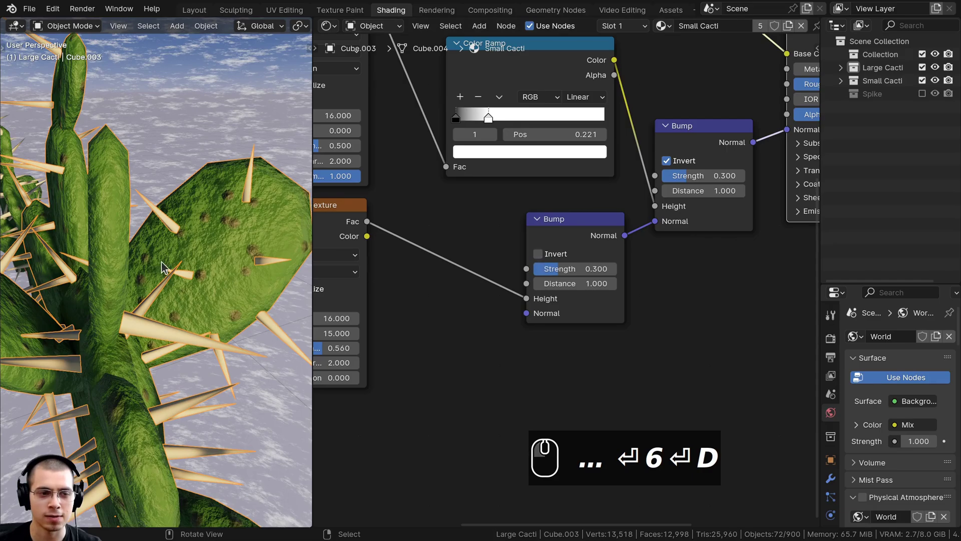
{"action": "scroll", "coordinate": [151, 301], "scroll_direction": "up", "scroll_amount": 2}
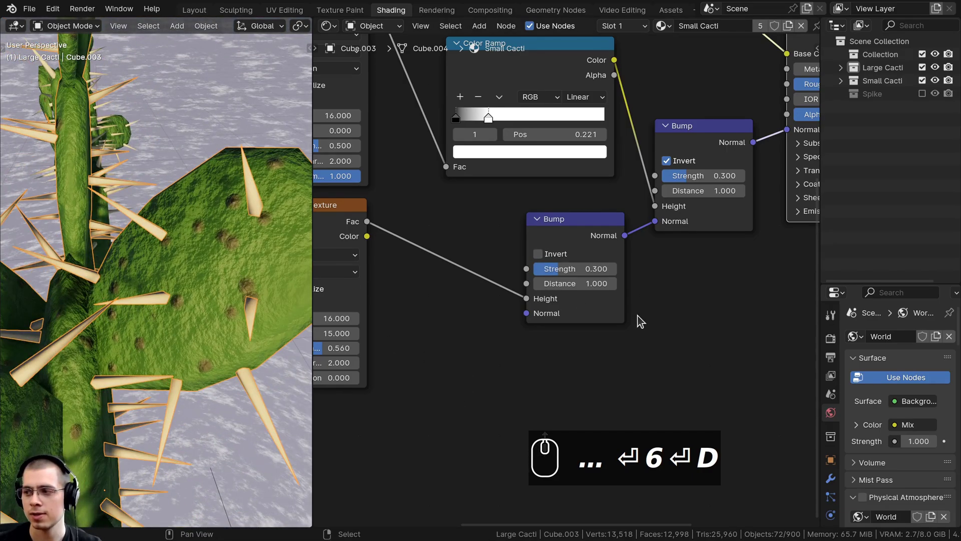
{"action": "scroll", "coordinate": [641, 321], "scroll_direction": "up", "scroll_amount": 1}
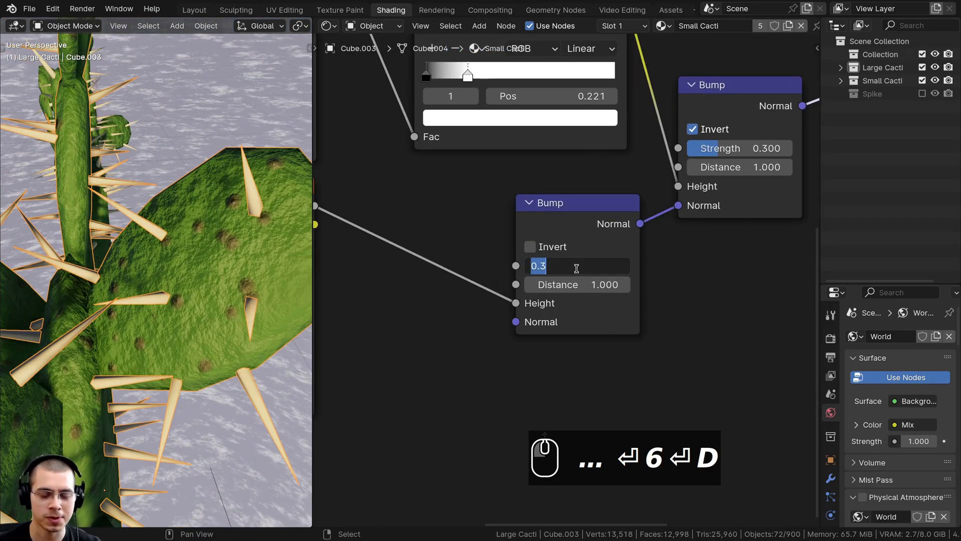
{"action": "key", "text": "Return"}
{"action": "scroll", "coordinate": [211, 281], "scroll_direction": "down", "scroll_amount": 5}
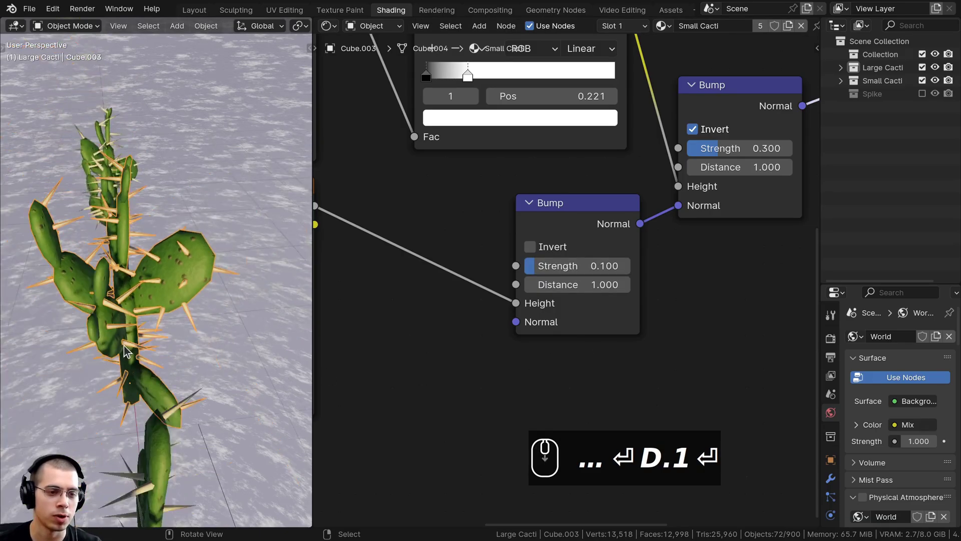
Deselect all objects and inspect the small cacti with the finished material.
{"action": "scroll", "coordinate": [261, 290], "scroll_direction": "down", "scroll_amount": 3}
{"action": "key", "text": "a"}
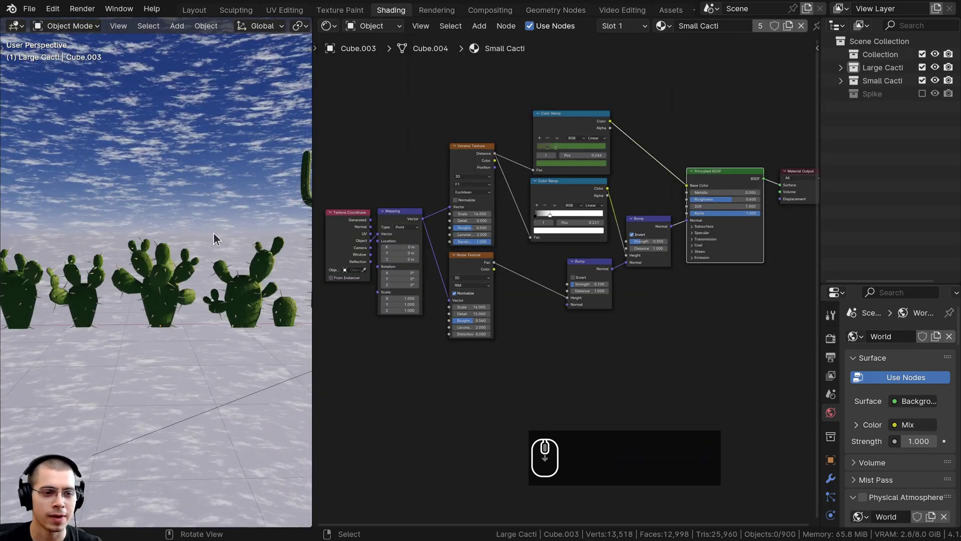
{"action": "middle_click_drag", "start_coordinate": [213, 232], "coordinate": [115, 260]}
{"action": "scroll", "coordinate": [115, 260], "scroll_direction": "up", "scroll_amount": 5}
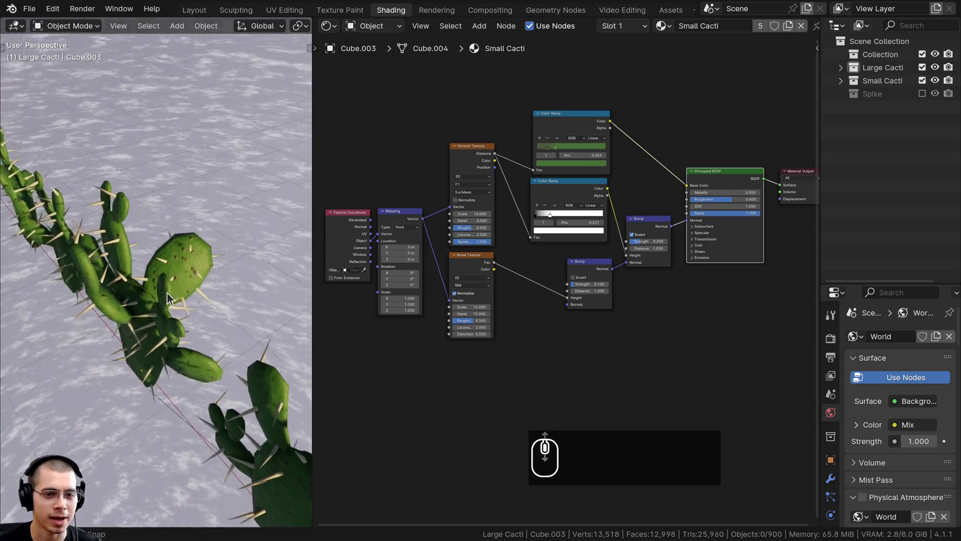
{"action": "scroll", "coordinate": [448, 112], "scroll_direction": "down", "scroll_amount": 1}
Switch to the Layout workspace and save the desert scene file.
{"action": "middle_click_drag", "start_coordinate": [447, 112], "coordinate": [450, 118]}
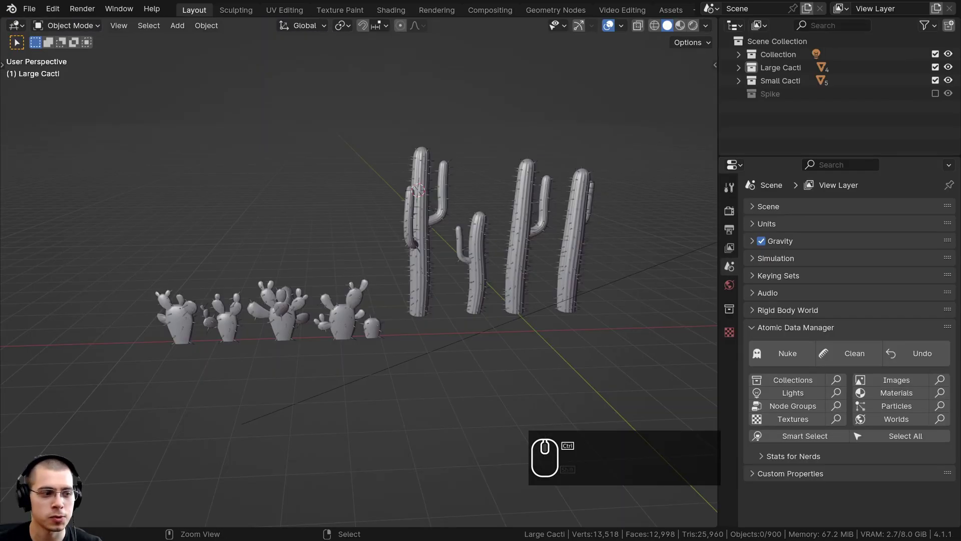
{"action": "key", "text": "ctrl+s"}
{"action": "middle_click_drag", "start_coordinate": [377, 189], "coordinate": [370, 188]}
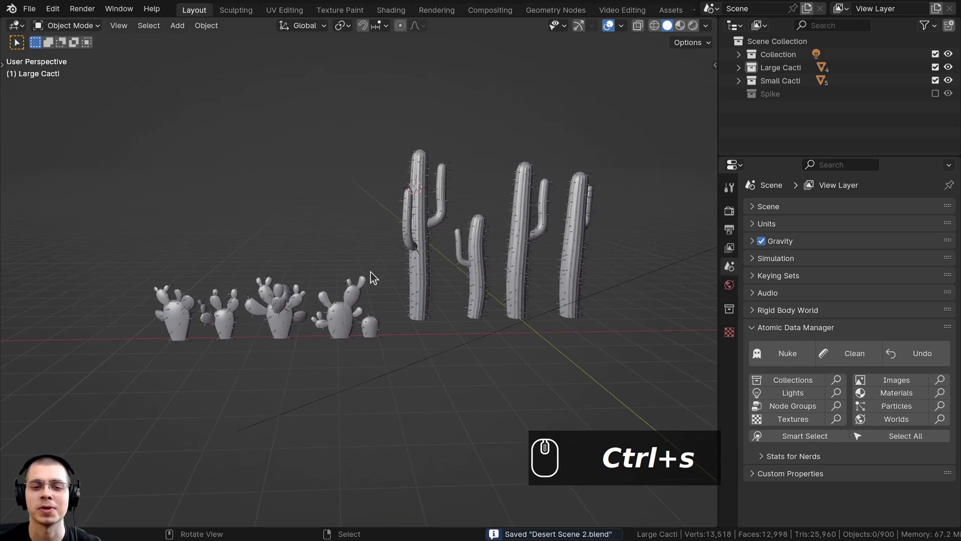
{"action": "scroll", "coordinate": [374, 275], "scroll_direction": "up", "scroll_amount": 1}
{"action": "middle_click_drag", "start_coordinate": [374, 275], "coordinate": [350, 273]}
{"action": "key", "text": "ctrl+alt+Left"}
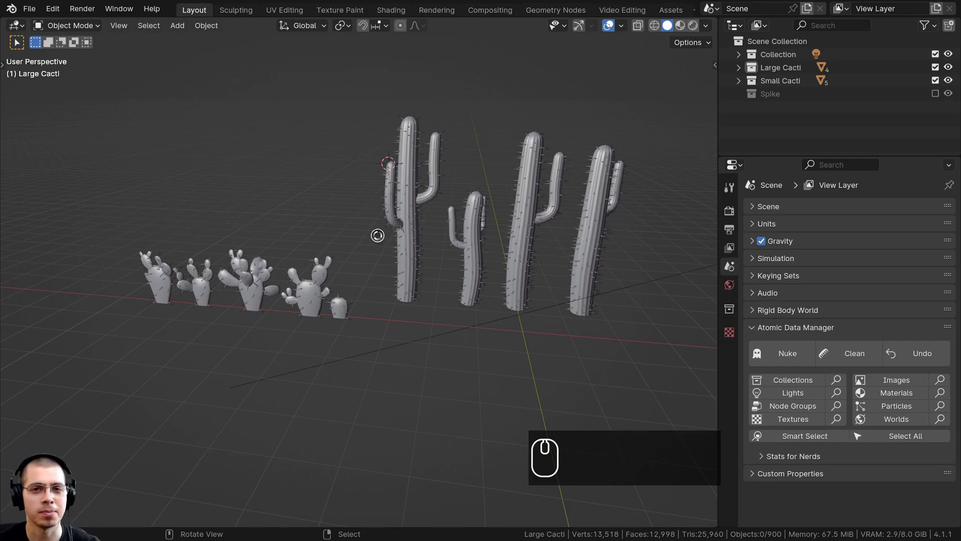
{"action": "middle_click_drag", "start_coordinate": [473, 225], "coordinate": [483, 225]}
{"action": "middle_click_drag", "start_coordinate": [485, 303], "coordinate": [488, 310], "text": "shift"}
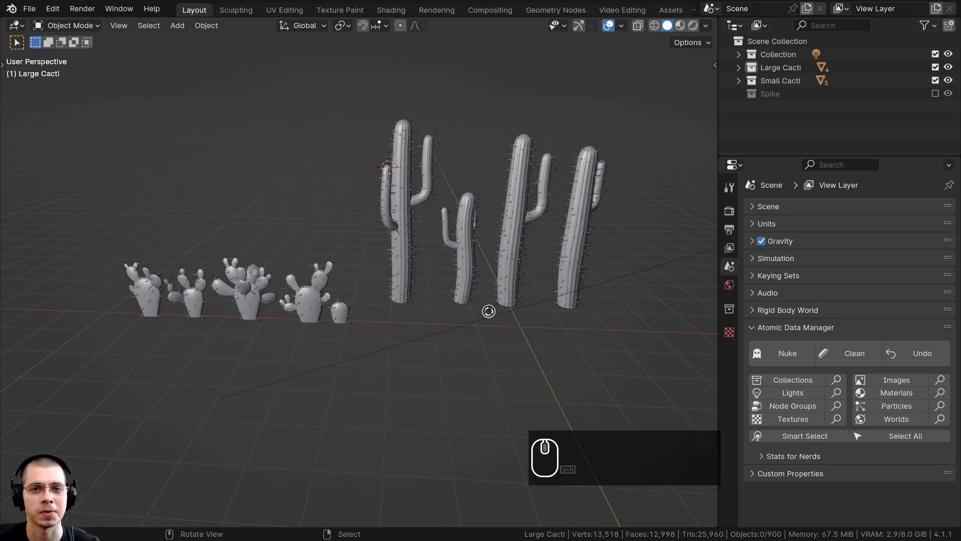